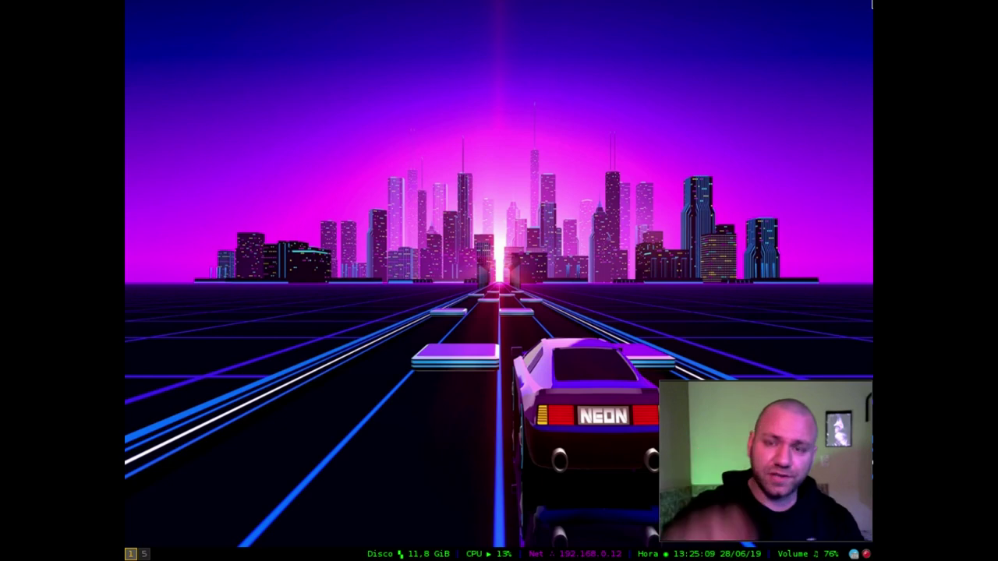
- Bring up dmenu and filter the program list to gimp
key("super+d")
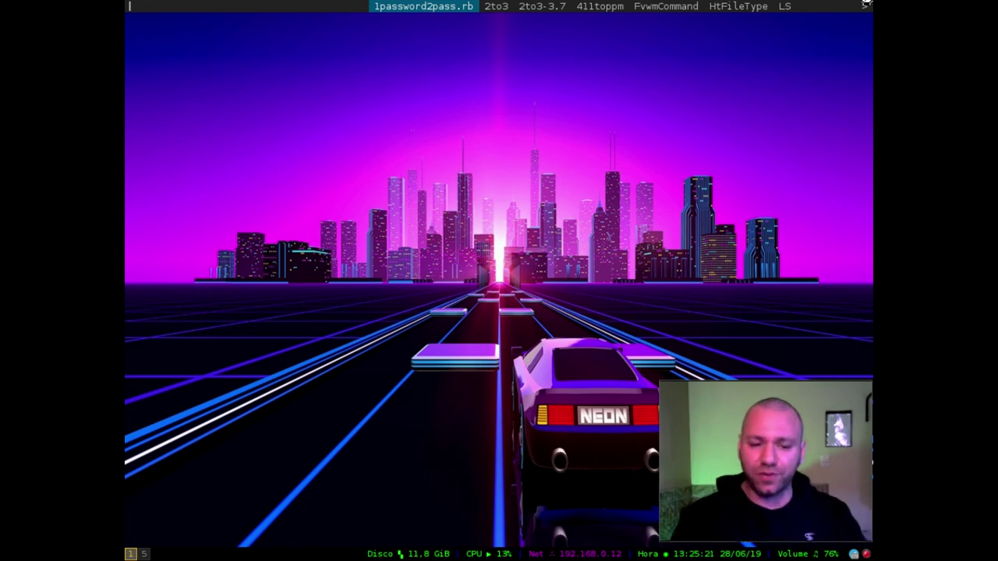
type("gimp")
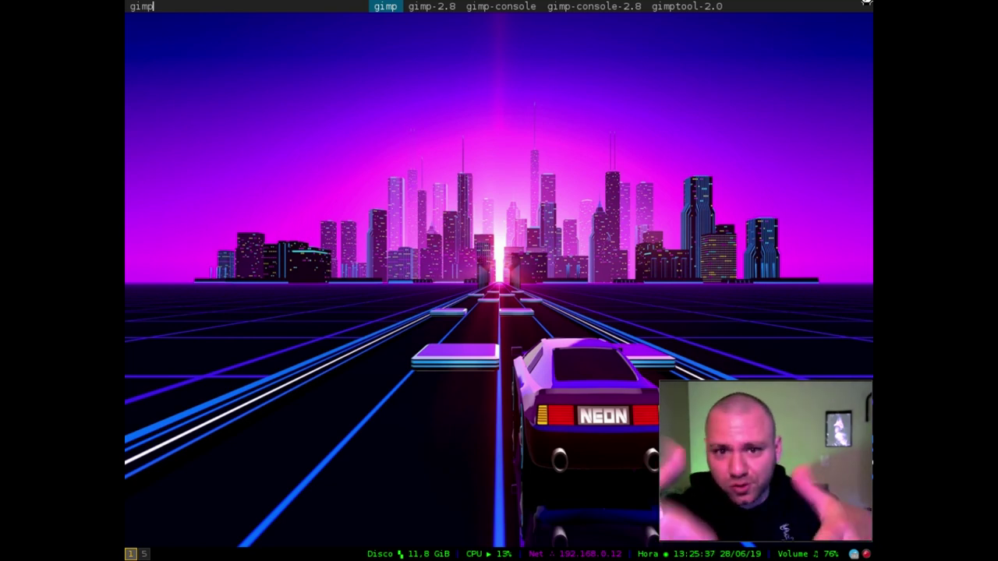
- Launch GIMP and bring up the Open Image dialog
key("Return")
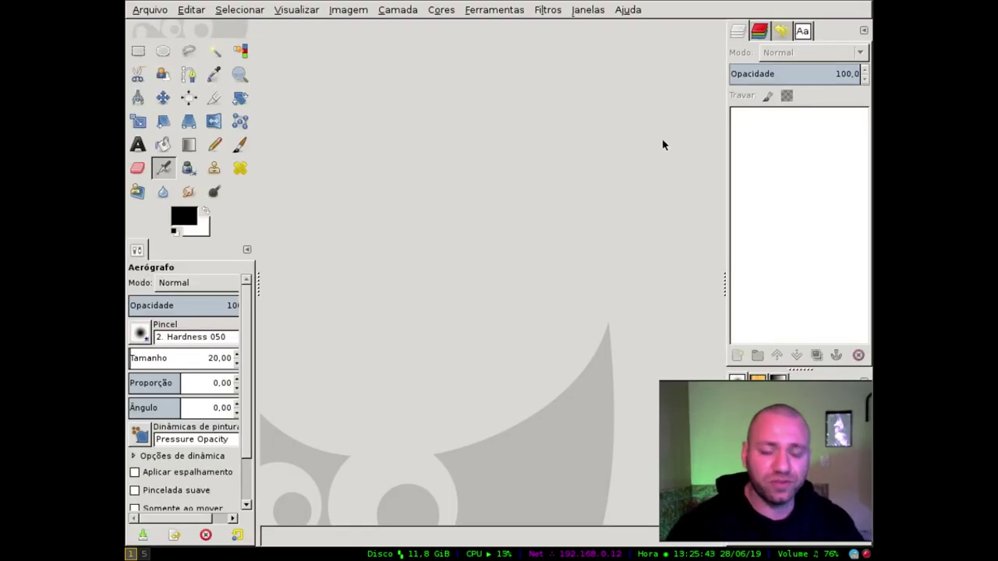
key("ctrl+o")
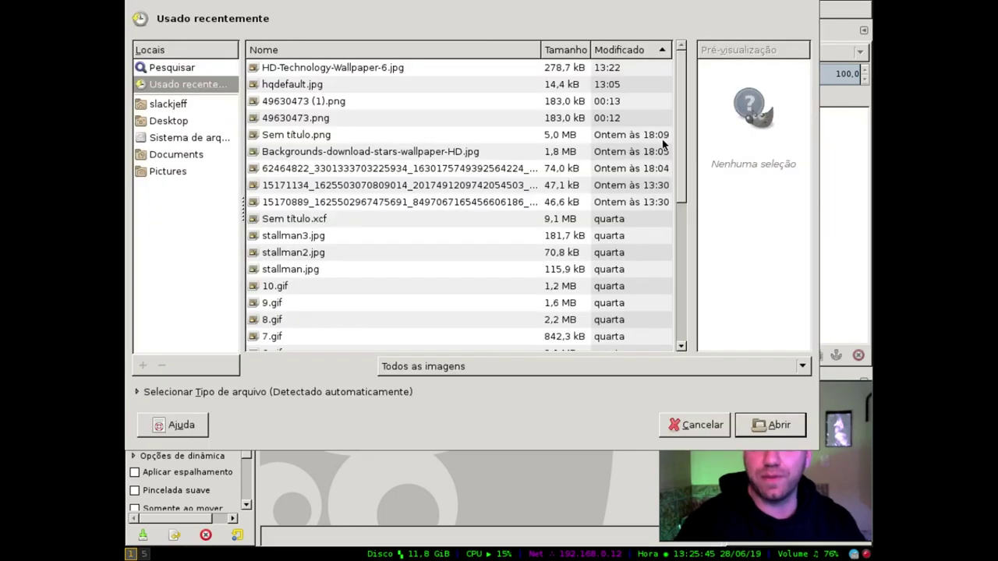
double_click(536, 119)
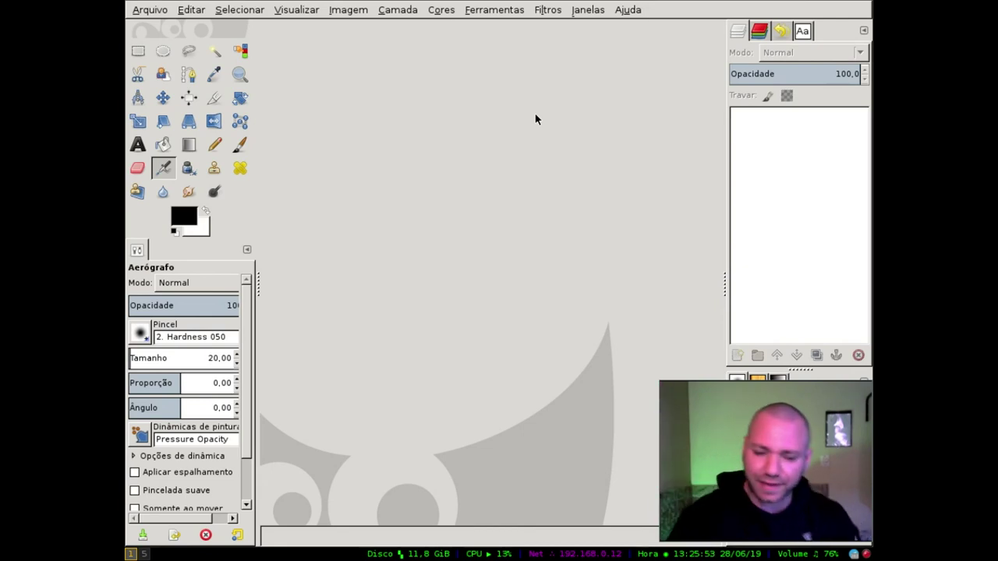
- Open maxresdefault.png from the Pictures folder
key("ctrl+o")
left_click(168, 154)
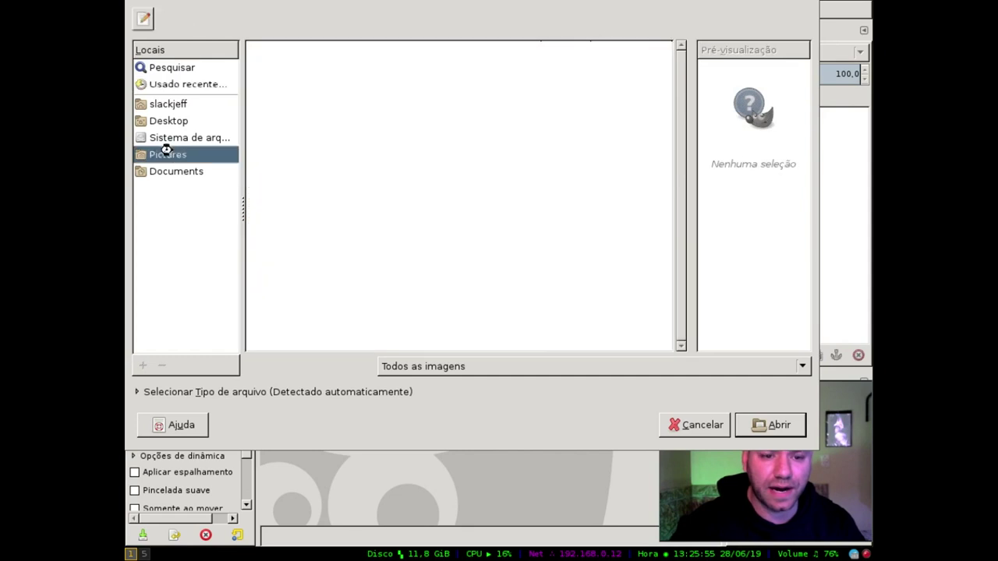
scroll(439, 182, "down", 1)
left_click(347, 150)
type("max")
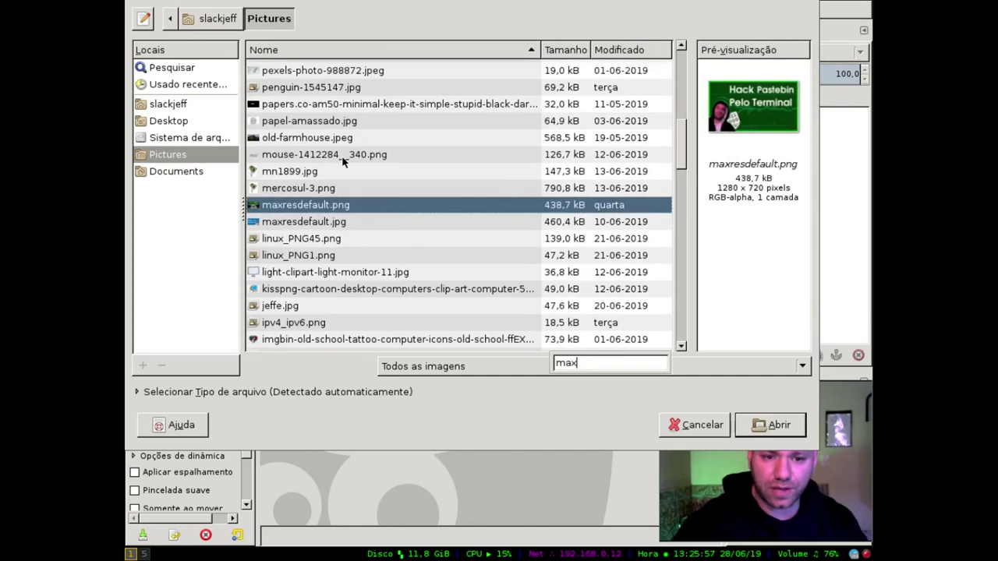
key("Return")
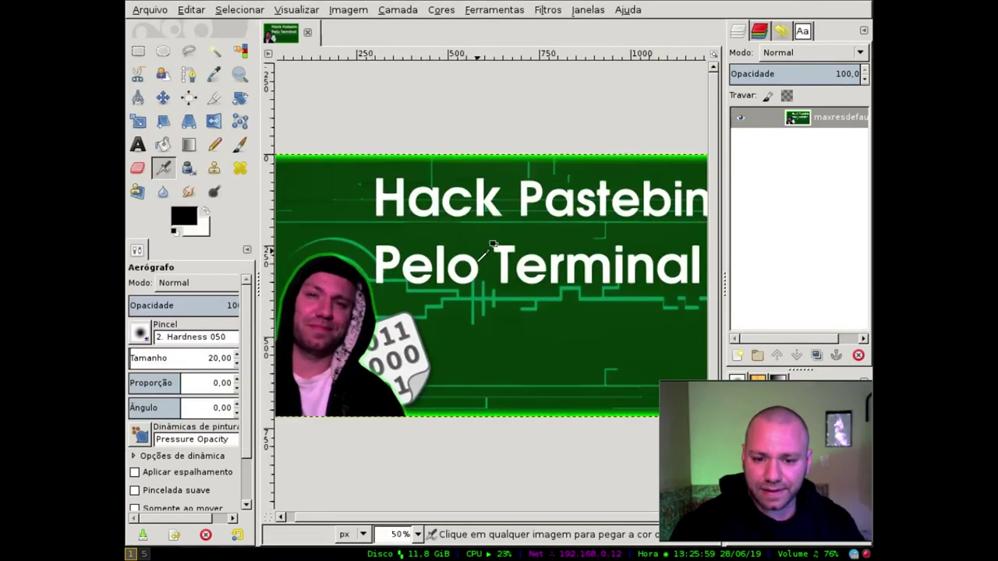
- Zoom out and cut the old thumbnail's pixels to the clipboard
key("minus")
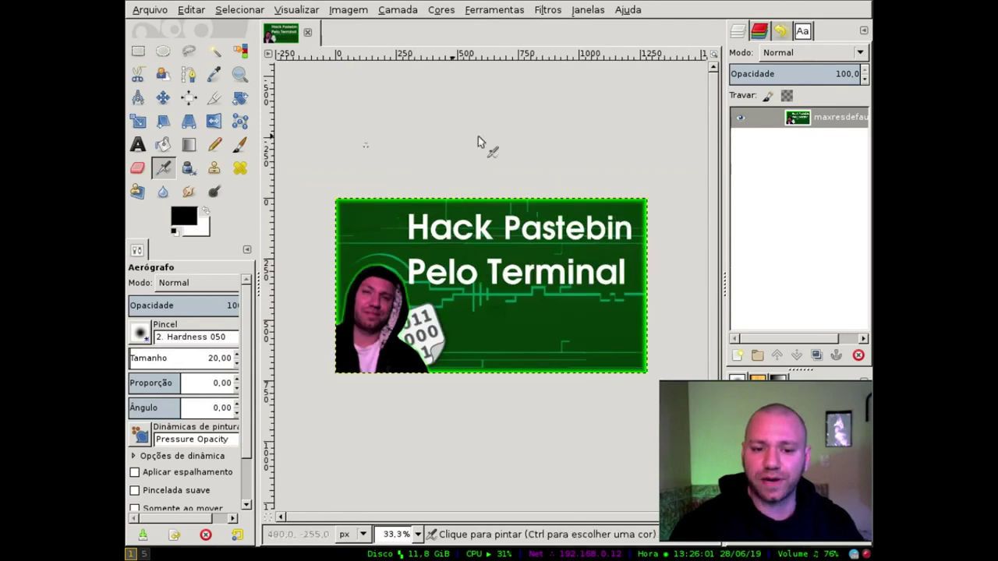
key("ctrl+x")
left_click(148, 10)
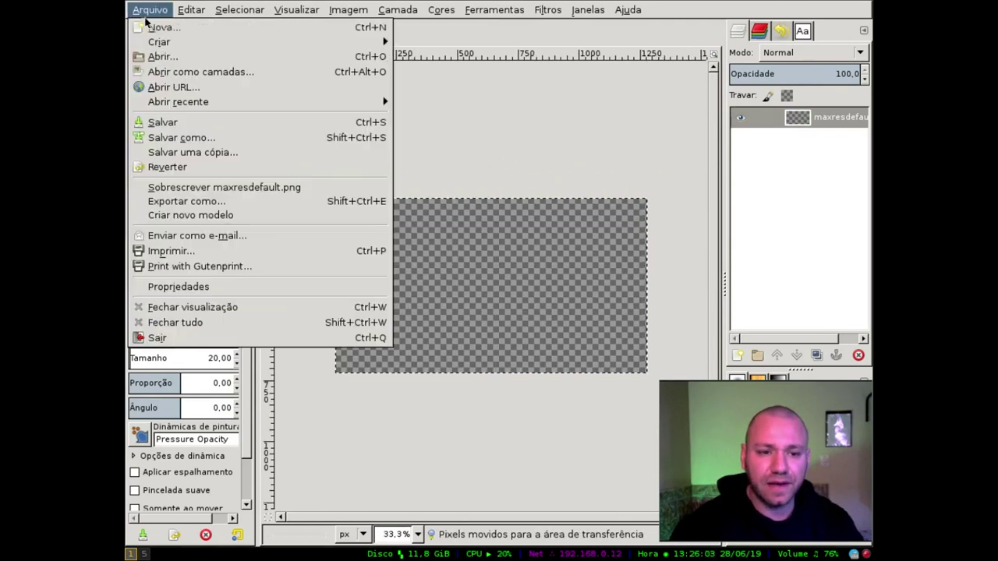
left_click(156, 27)
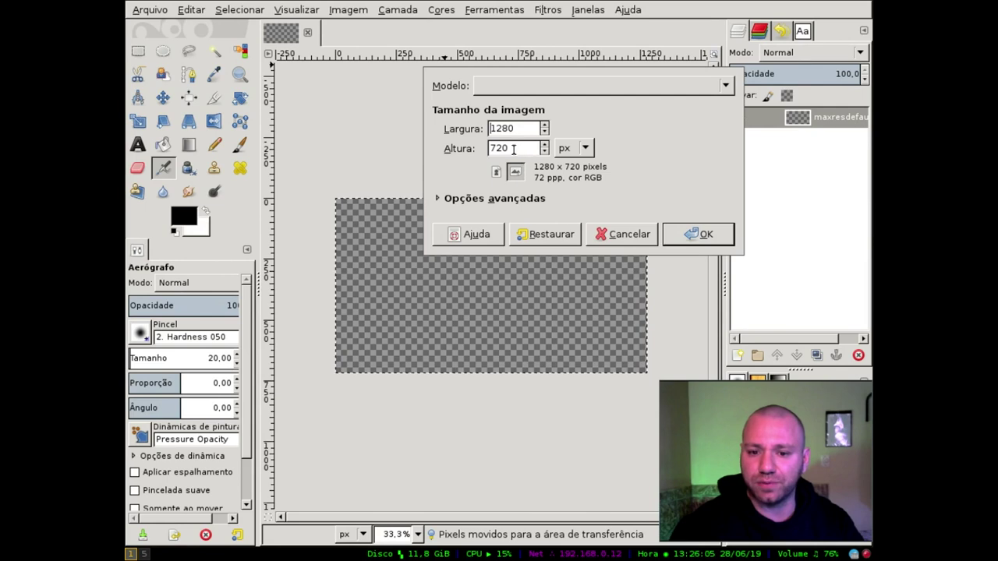
left_click(623, 234)
- Create a transparent 1280×720 image and close the old thumbnail, discarding changes
left_click(150, 10)
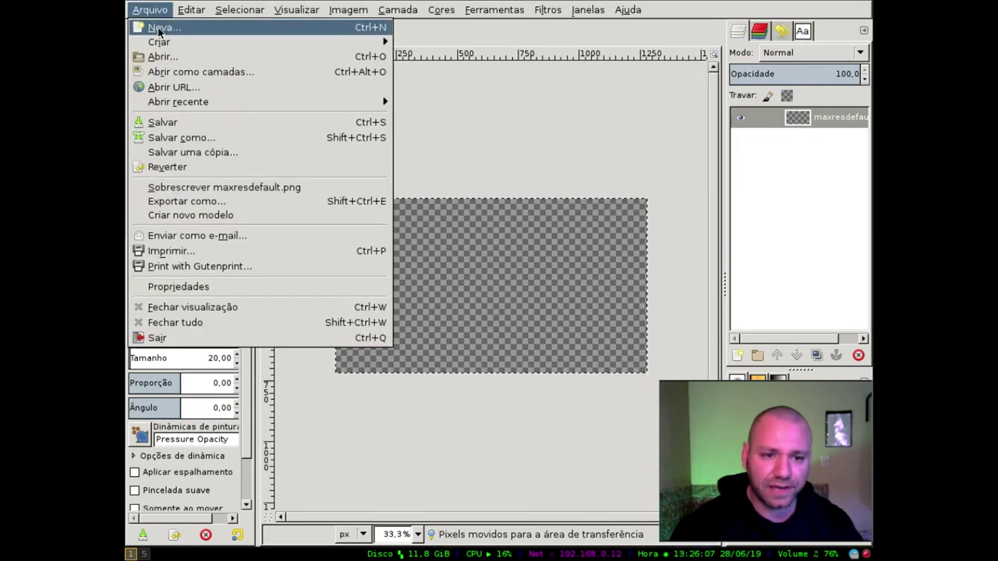
left_click(163, 28)
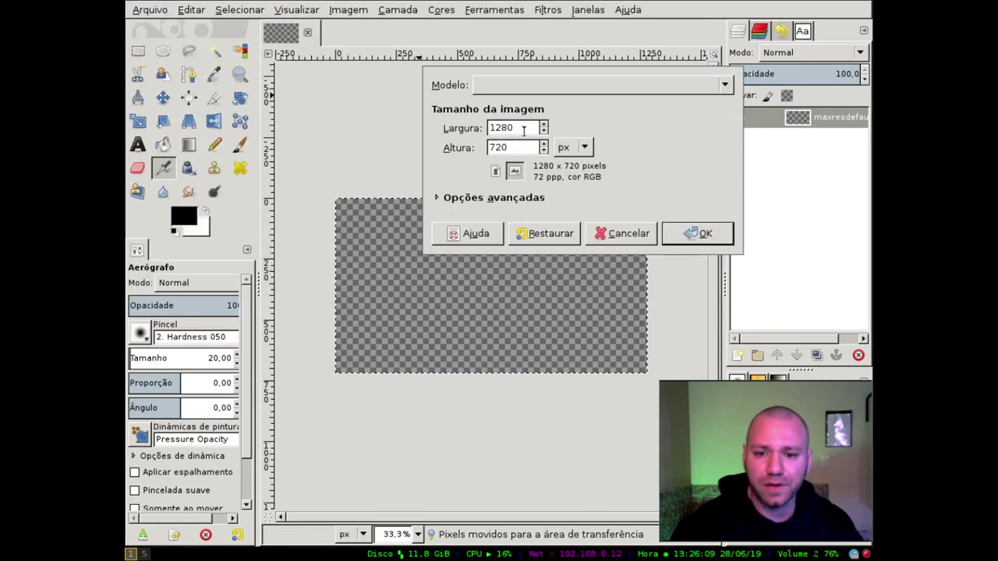
left_click(496, 198)
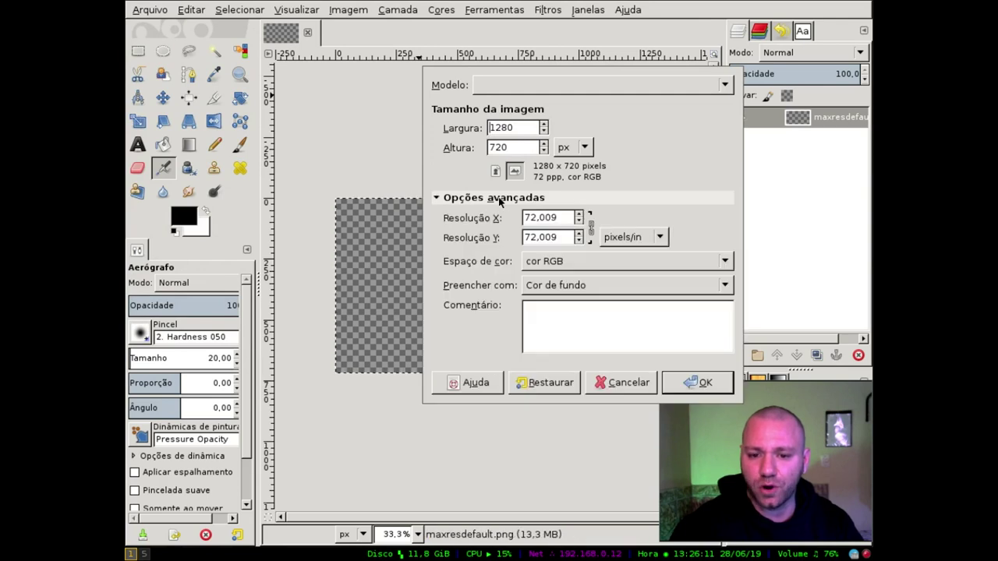
left_click(546, 285)
left_click(557, 319)
left_click(699, 381)
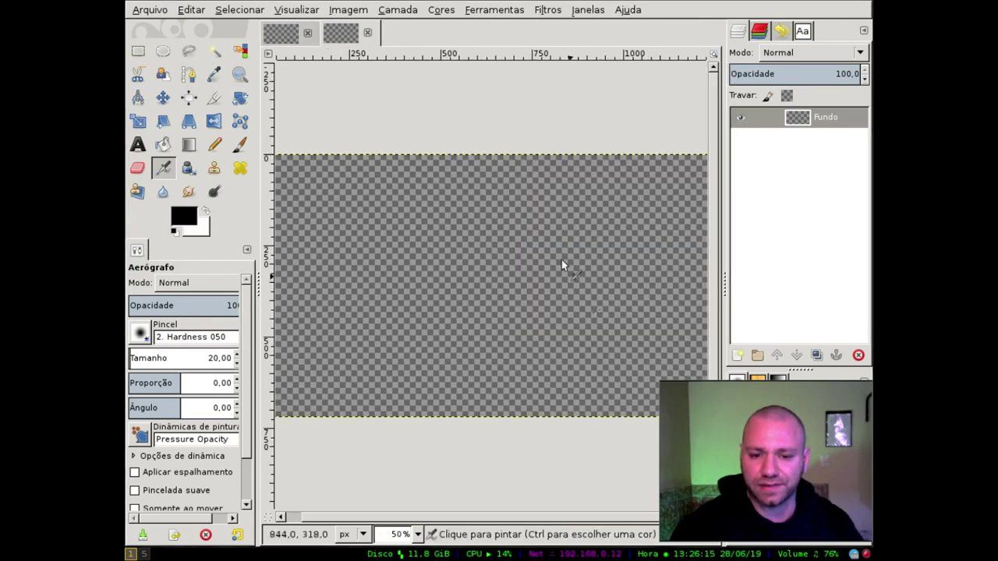
left_click(307, 32)
left_click(394, 330)
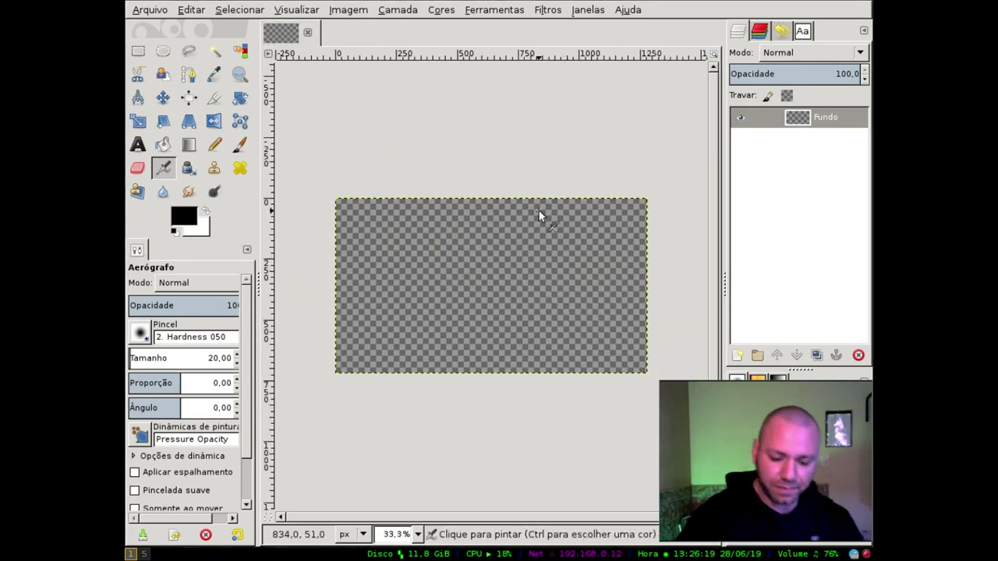
- Open HD-Technology-Wallpaper-6.jpg from the Desktop folder
key("ctrl+o")
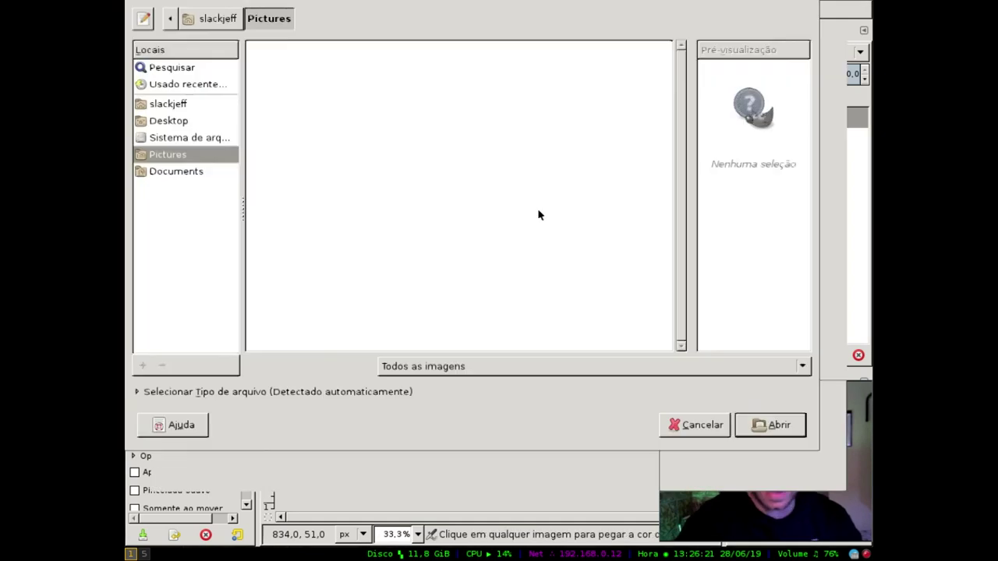
left_click(182, 82)
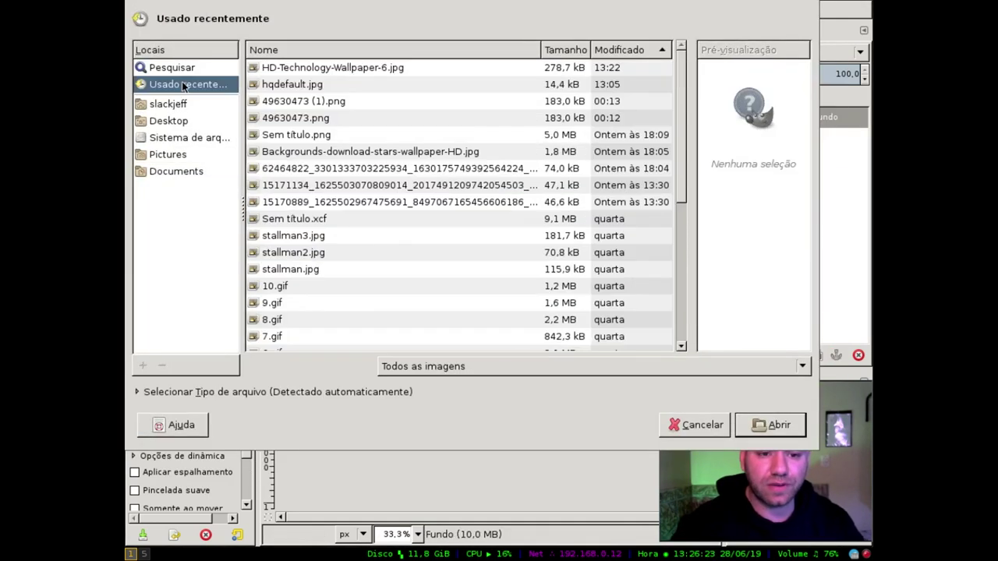
left_click(187, 104)
left_click(178, 121)
left_click(293, 101)
key("Down")
key("Down")
key("Down")
key("Up")
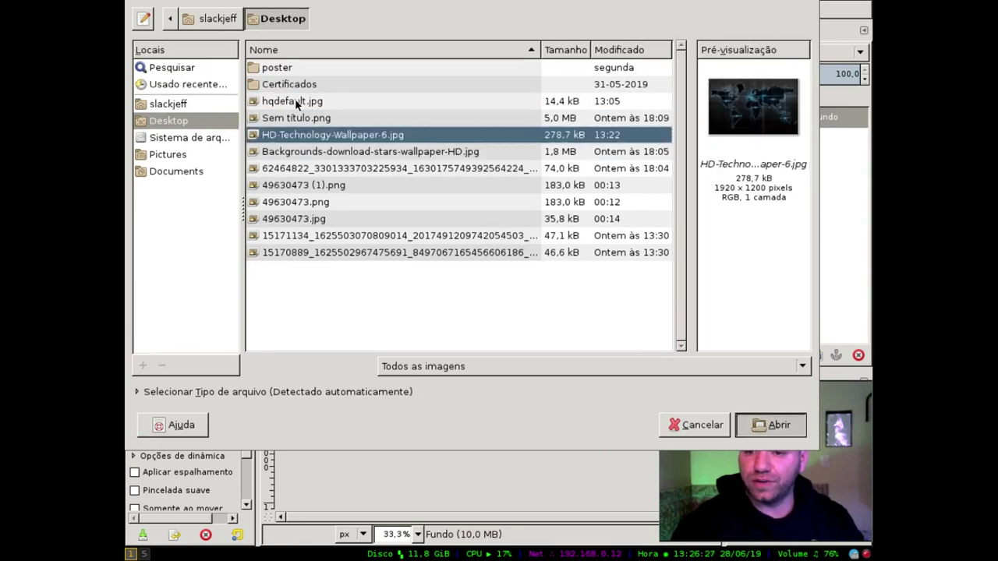
key("Return")
- Paste the world-map wallpaper into the transparent image and scale it down
key("ctrl+x")
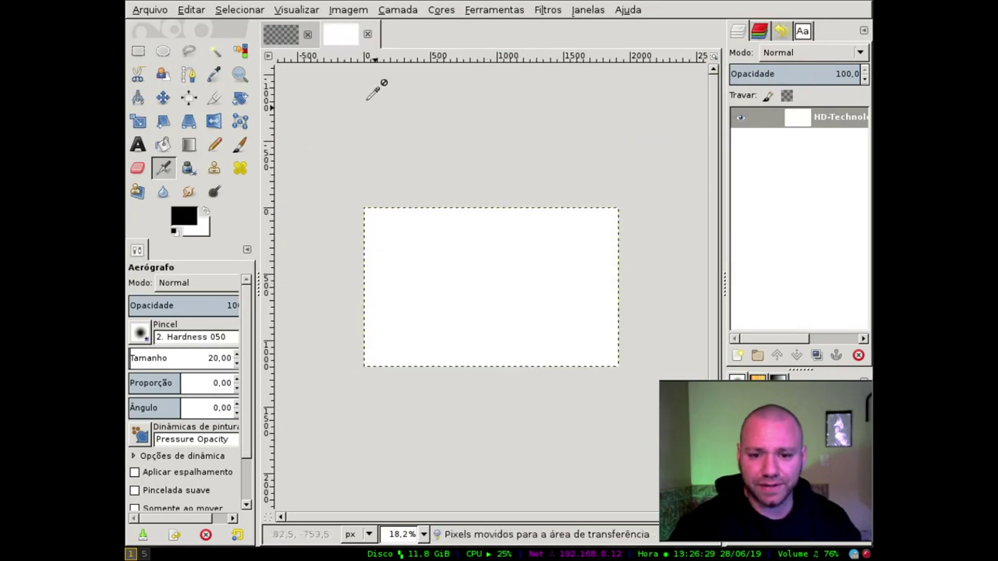
key("ctrl+v")
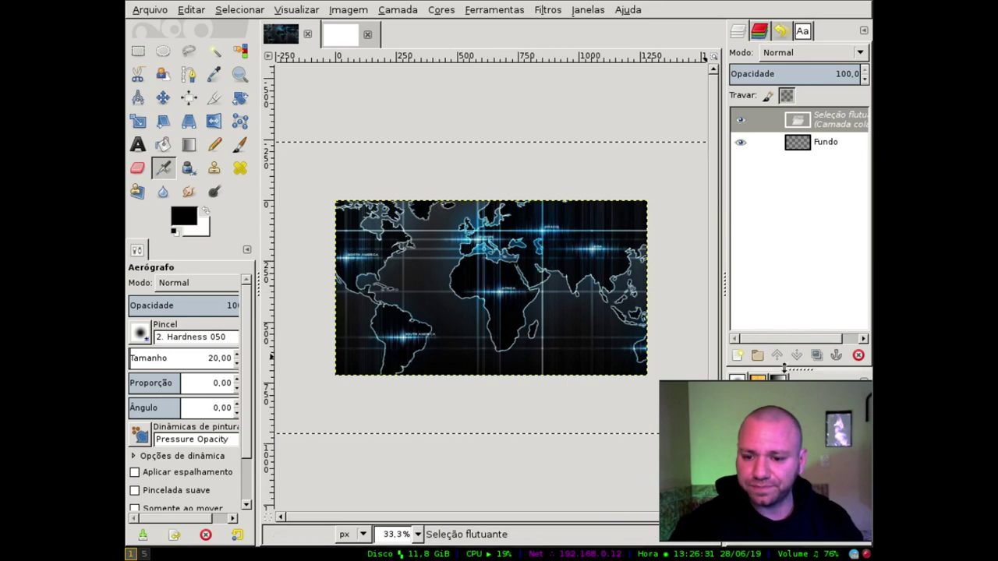
key("minus")
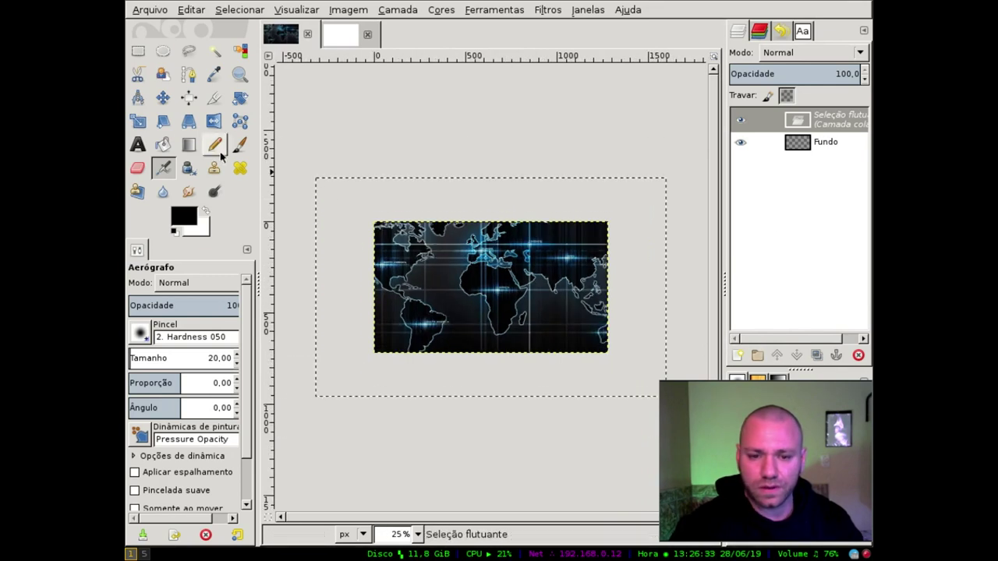
left_click(138, 125)
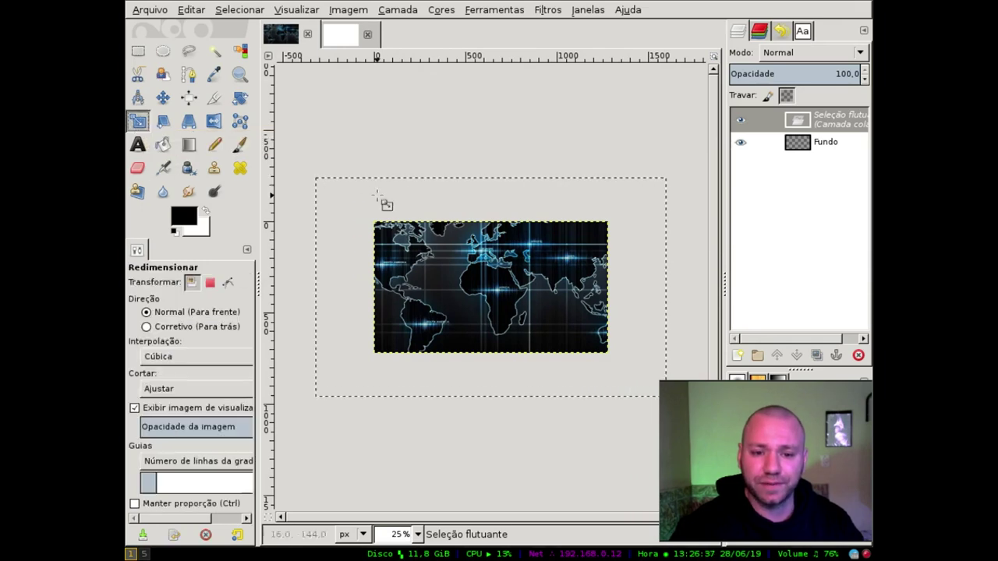
left_click(351, 194)
left_click_drag(353, 198, 384, 234)
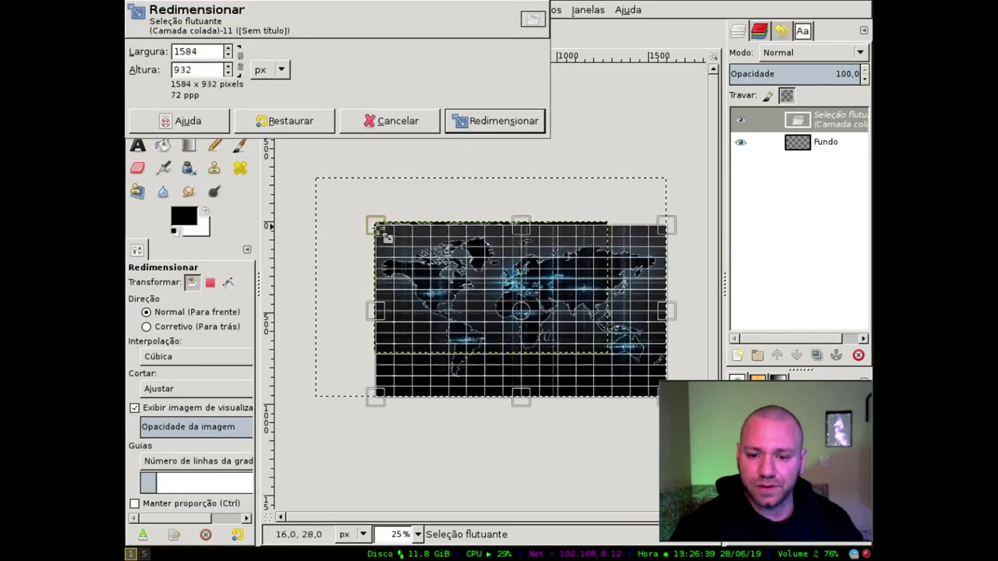
left_click(468, 118)
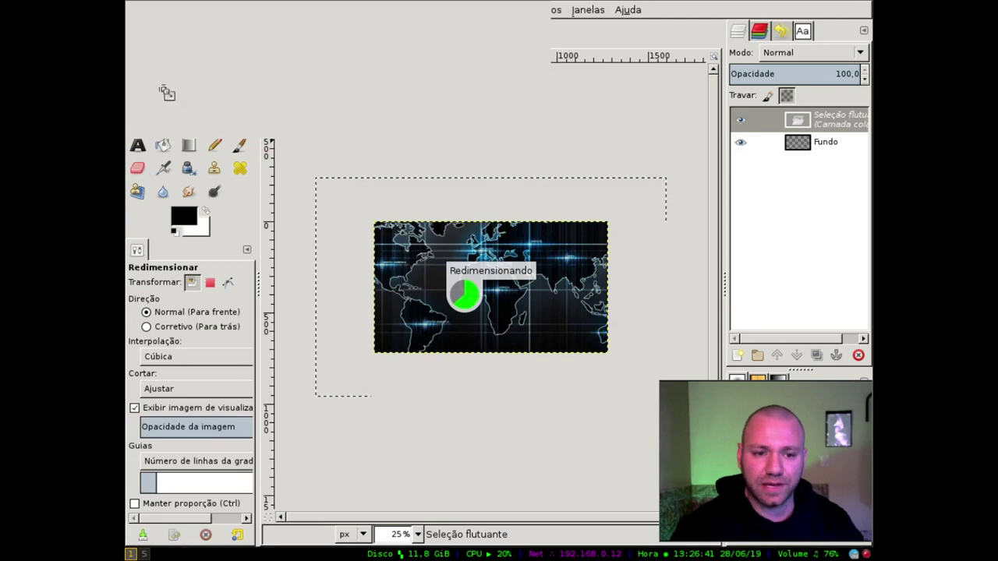
- Position the map over the canvas and anchor it into the Fundo layer
left_click(162, 97)
left_click_drag(530, 262, 499, 243)
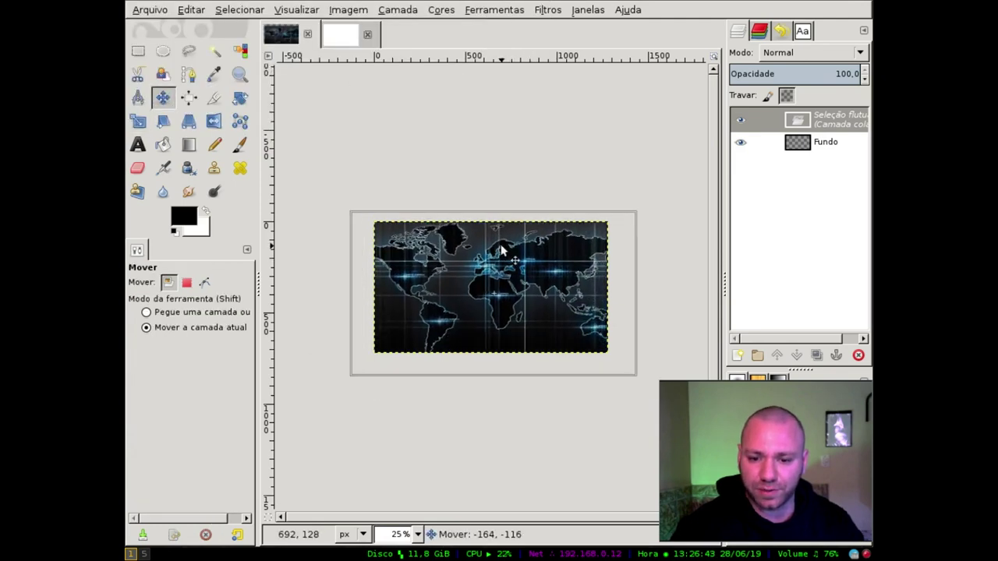
key("plus")
key("plus")
key("r")
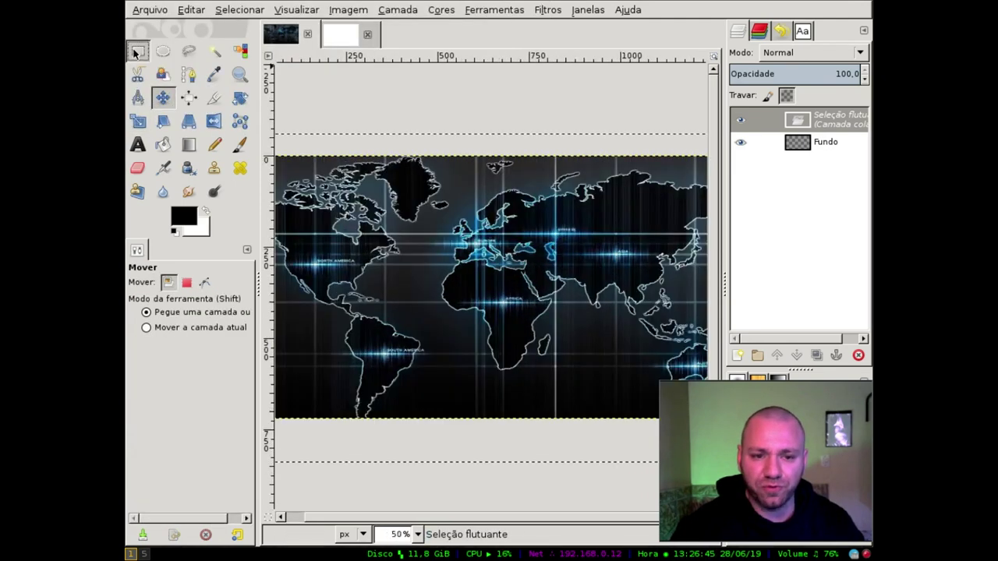
key("ctrl+h")
scroll(477, 167, "down", 1)
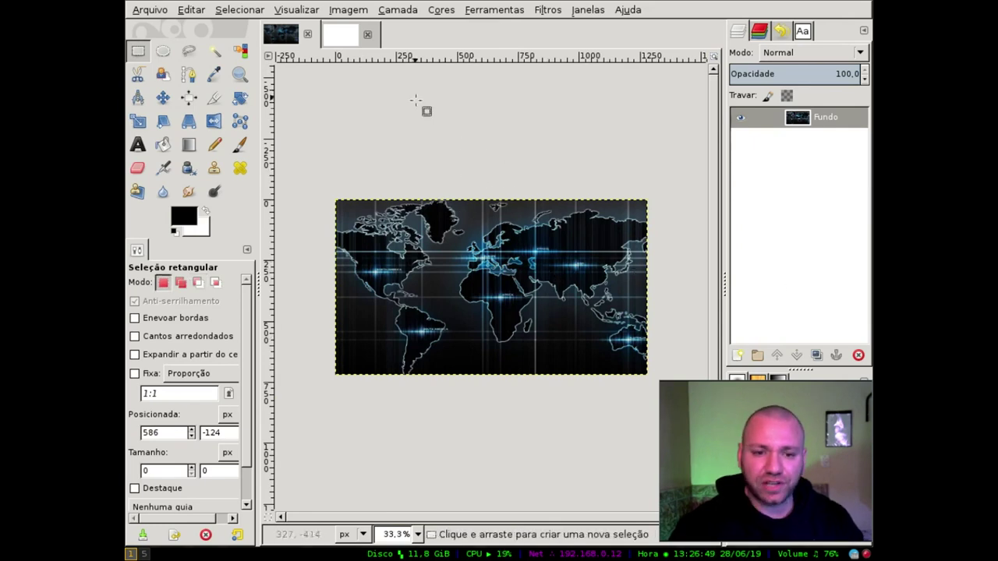
- Open the 1024×768 webcam photo p.png from the home folder
key("ctrl+o")
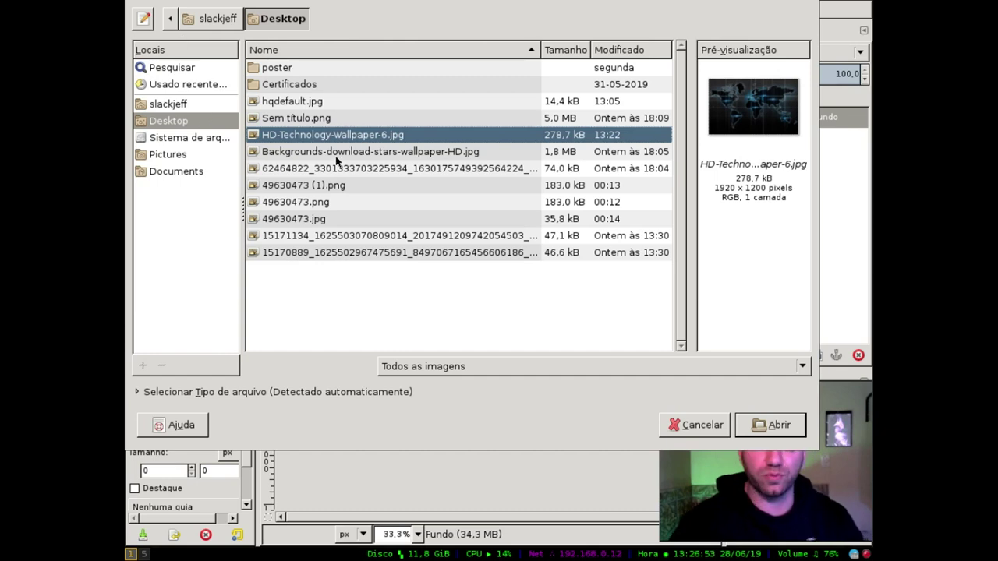
left_click(201, 101)
scroll(363, 248, "down", 3)
double_click(294, 342)
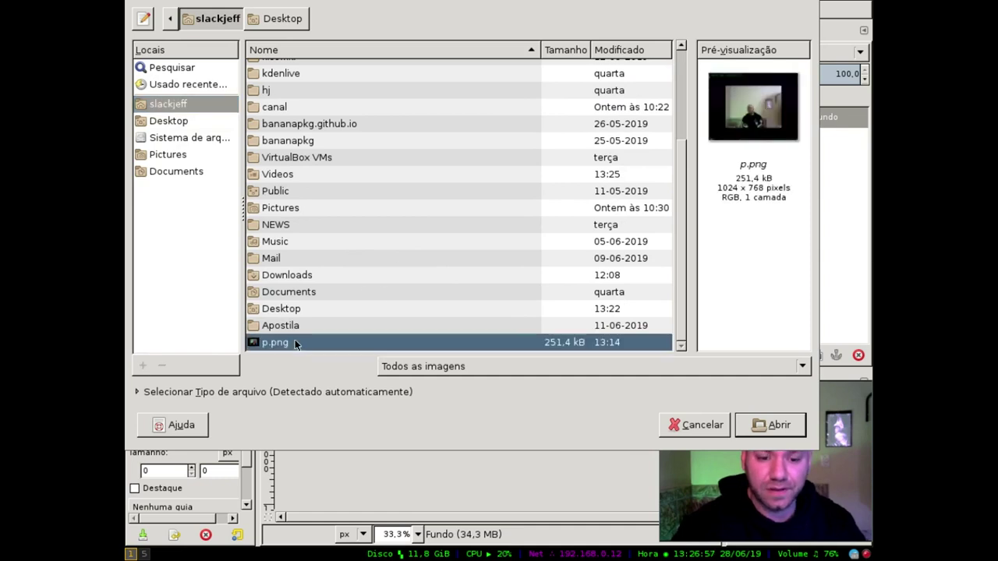
scroll(421, 329, "down", 1)
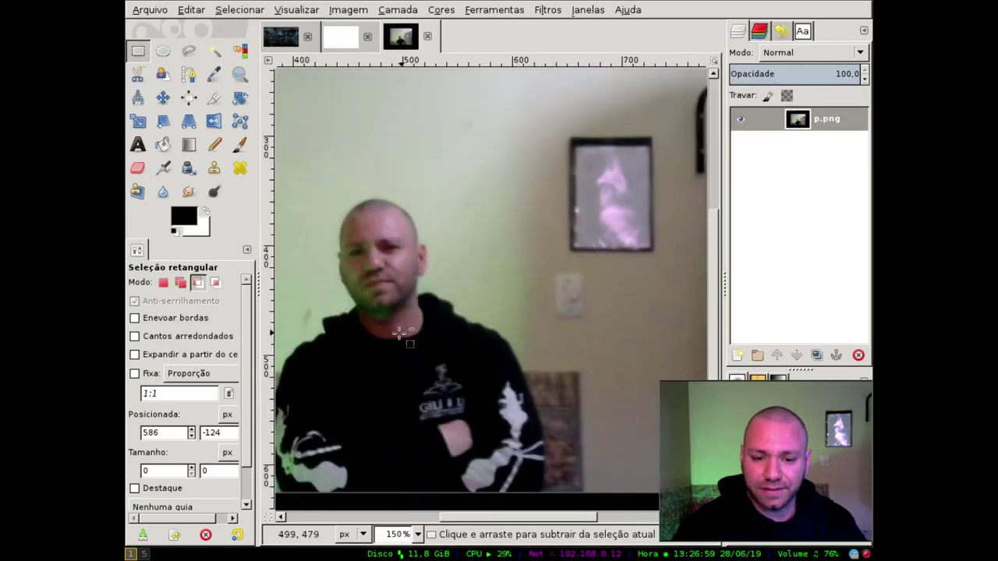
scroll(374, 339, "down", 1)
scroll(351, 351, "up", 1)
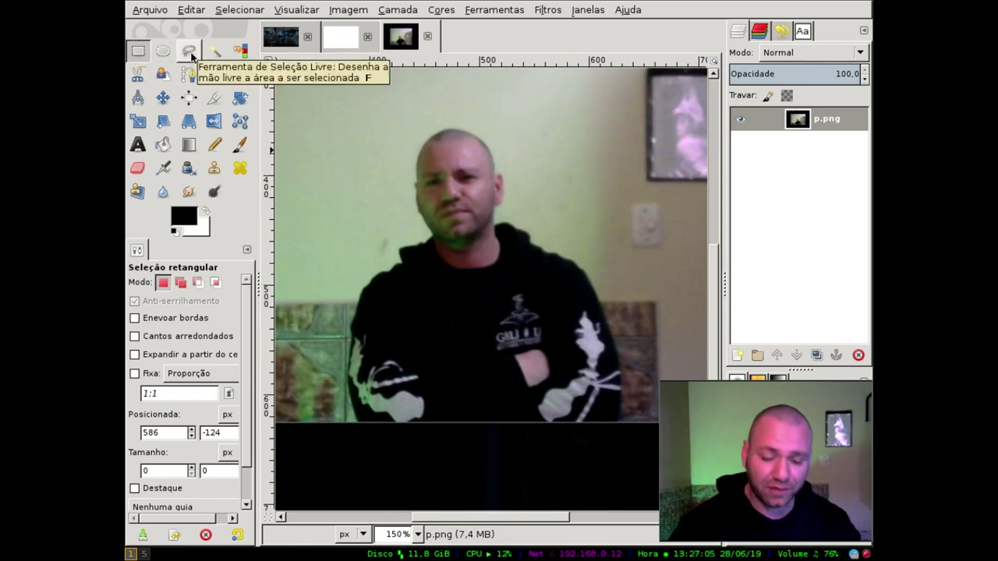
- Pick the Free Select tool and start the outline up the person's lower arm
left_click(190, 52)
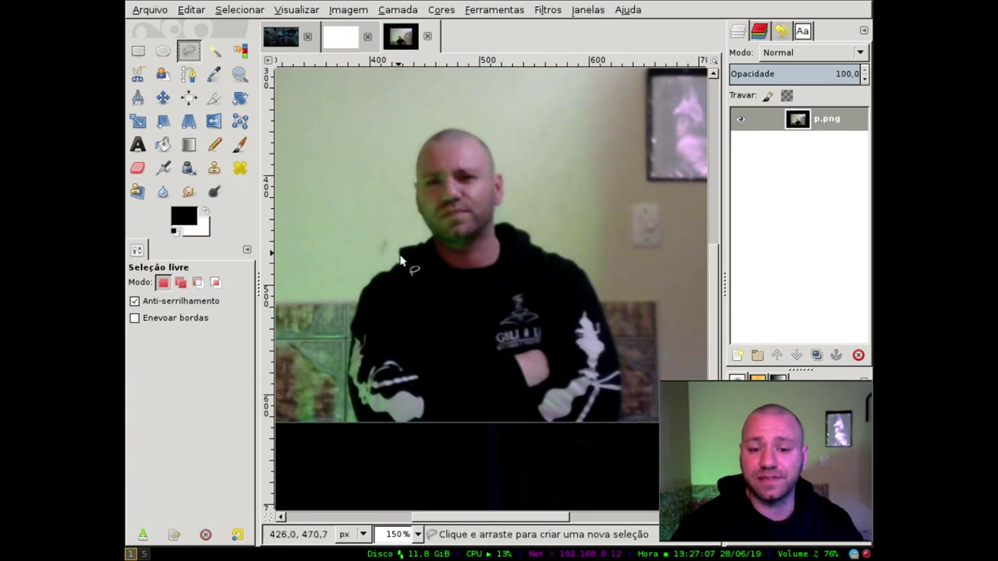
scroll(398, 378, "up", 2)
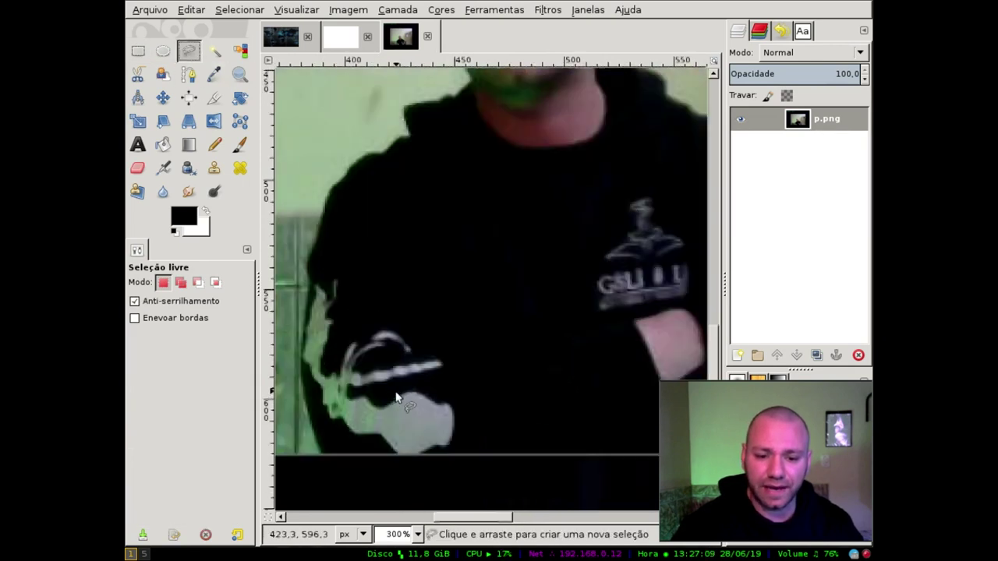
scroll(398, 378, "up", 2)
scroll(510, 516, "left", 2)
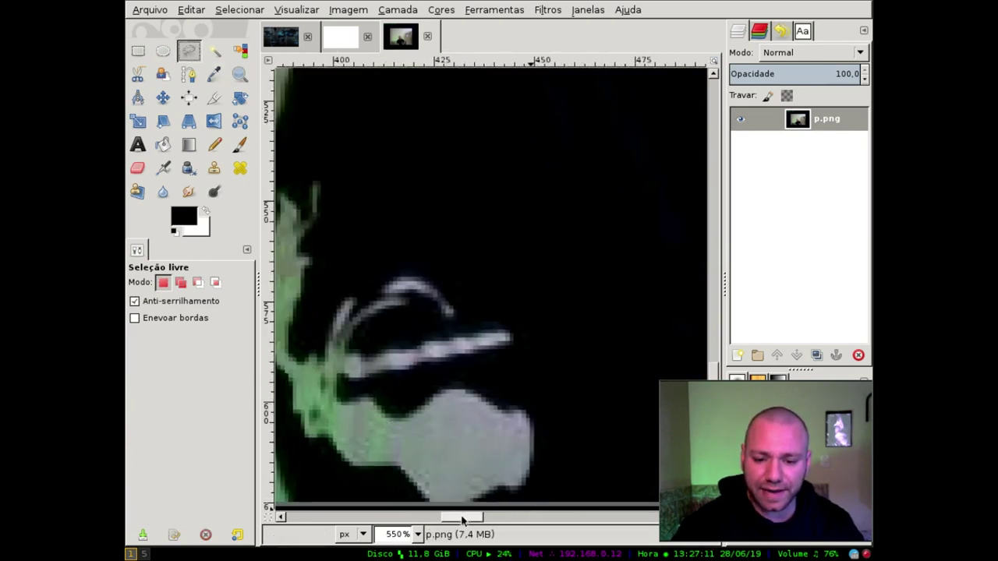
scroll(511, 517, "left", 3)
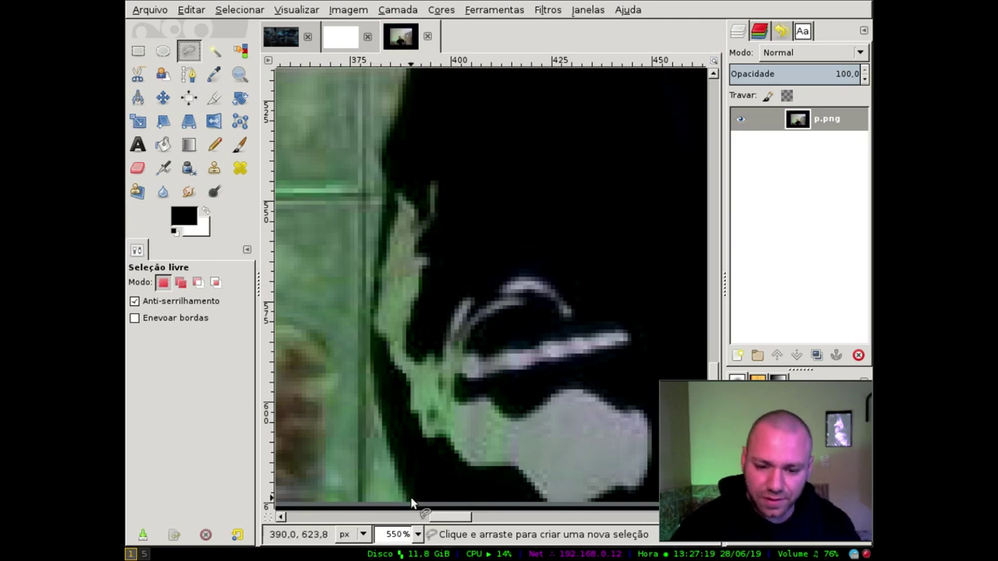
left_click(409, 499)
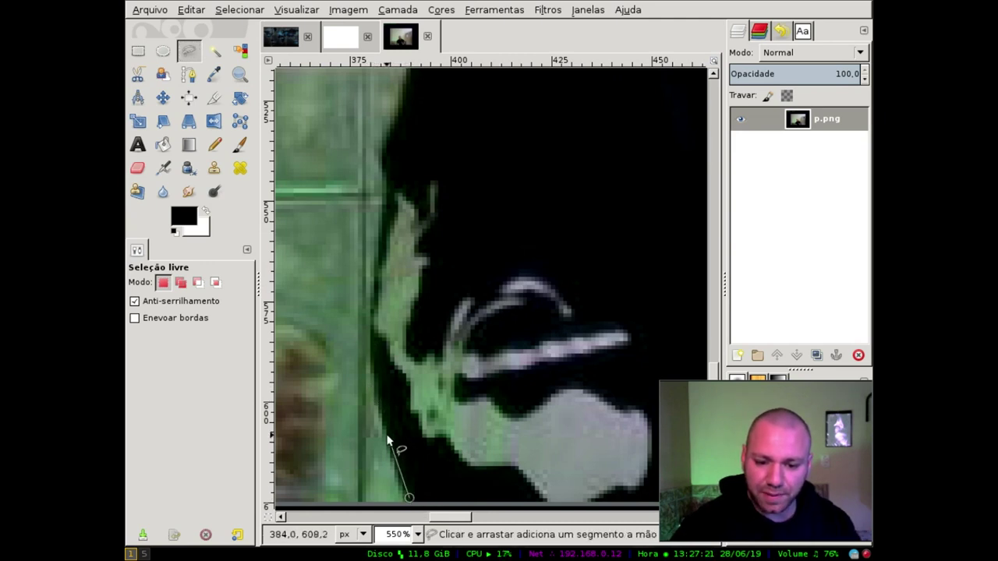
left_click(370, 347)
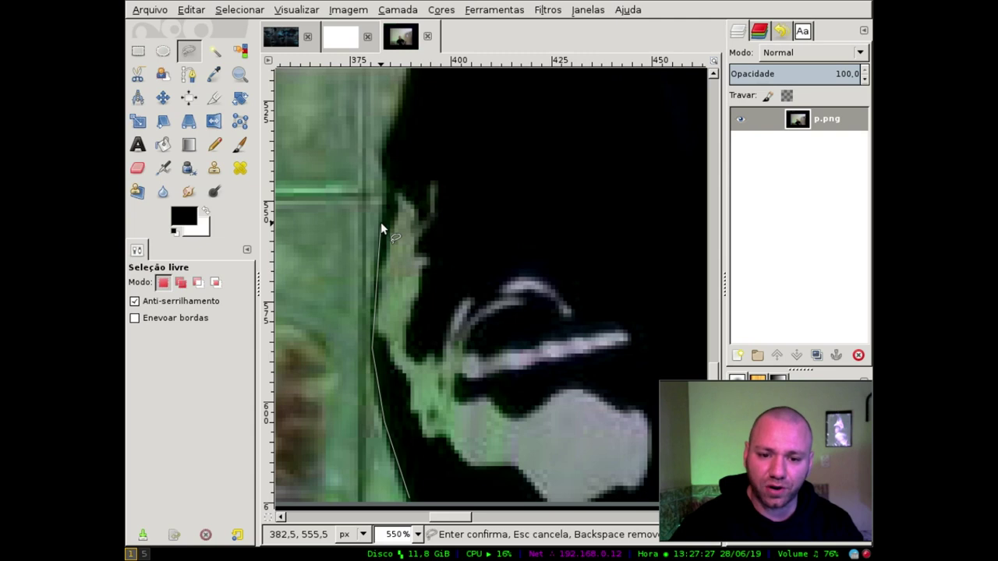
- Trace the outline along the shoulder, neck and collar up to the chin
scroll(380, 222, "up", 3)
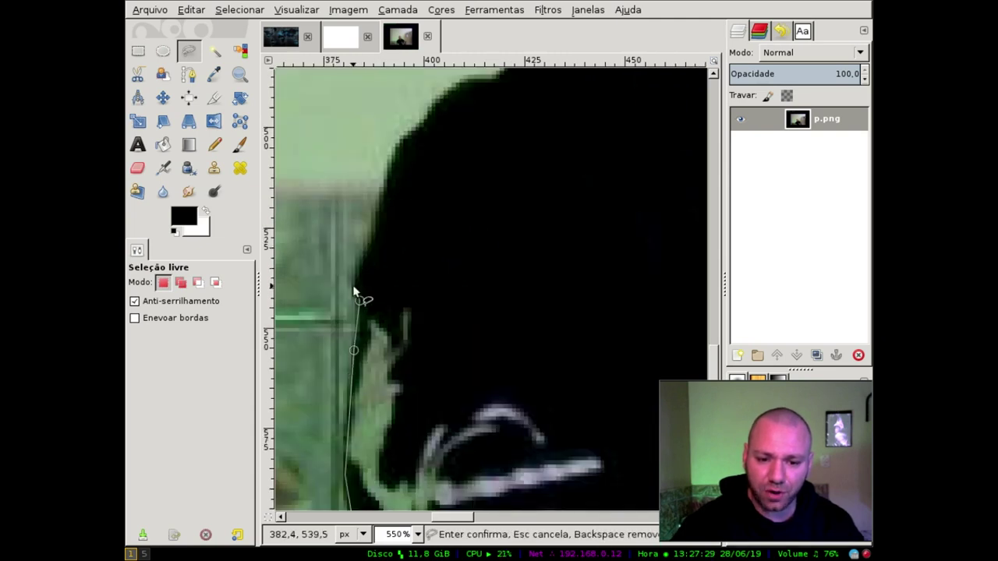
scroll(374, 245, "up", 3)
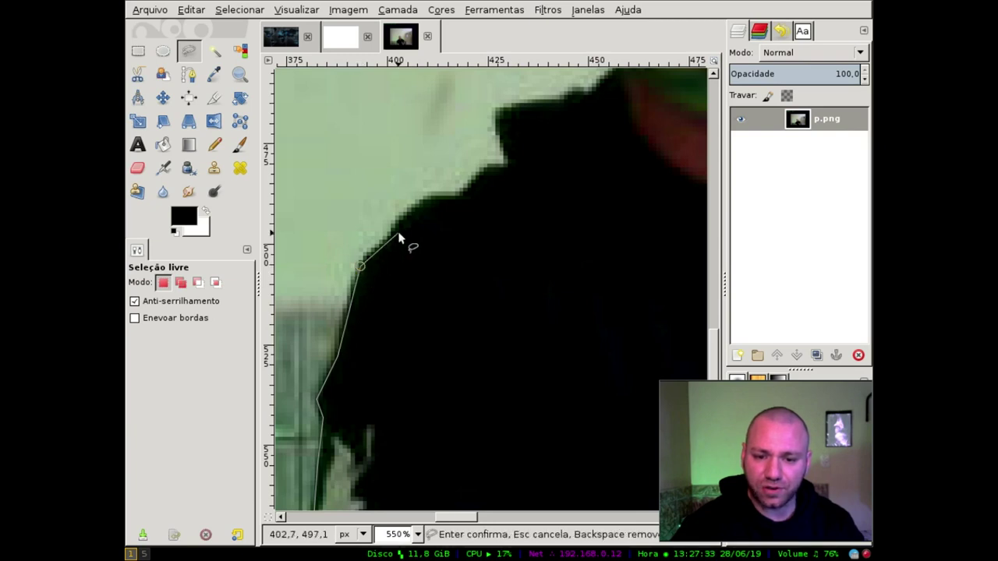
left_click(451, 199)
left_click(486, 171)
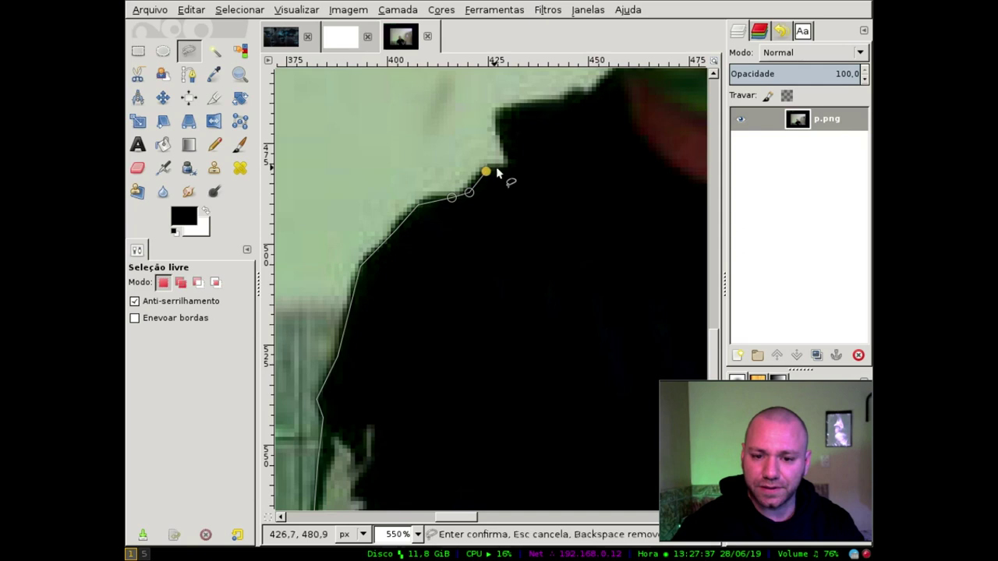
left_click(508, 166)
left_click(506, 149)
left_click(497, 112)
left_click_drag(501, 116, 373, 253)
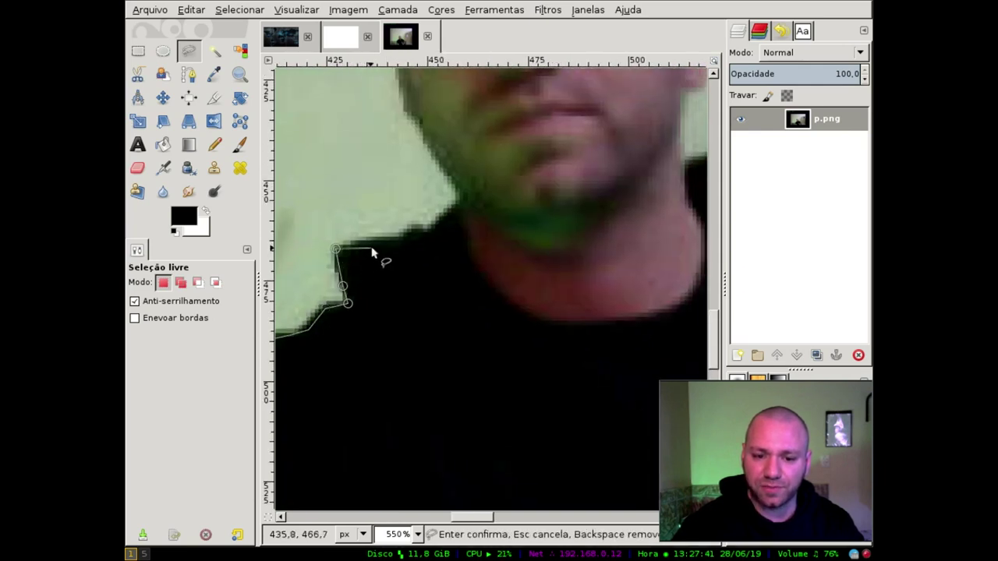
left_click(401, 240)
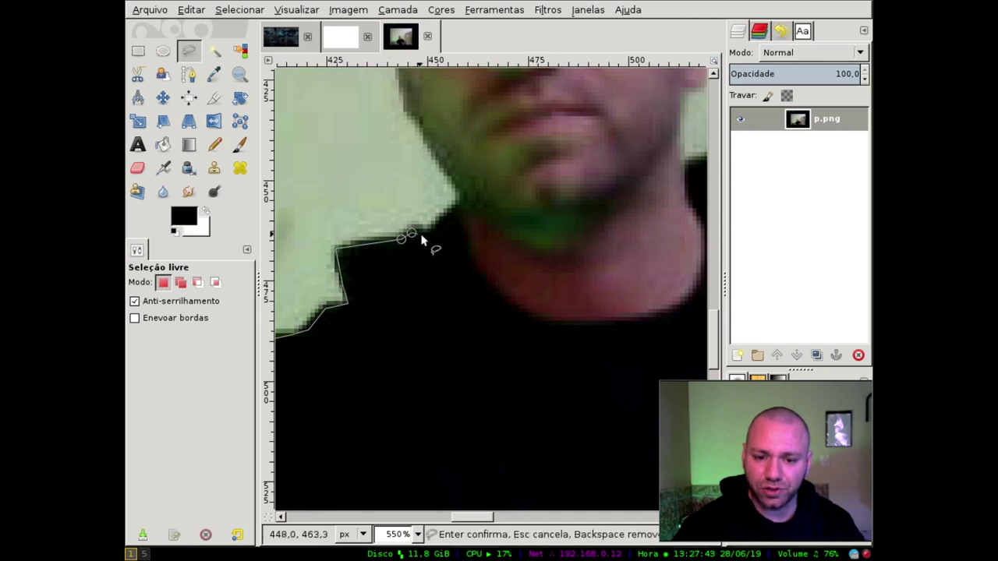
left_click(457, 208)
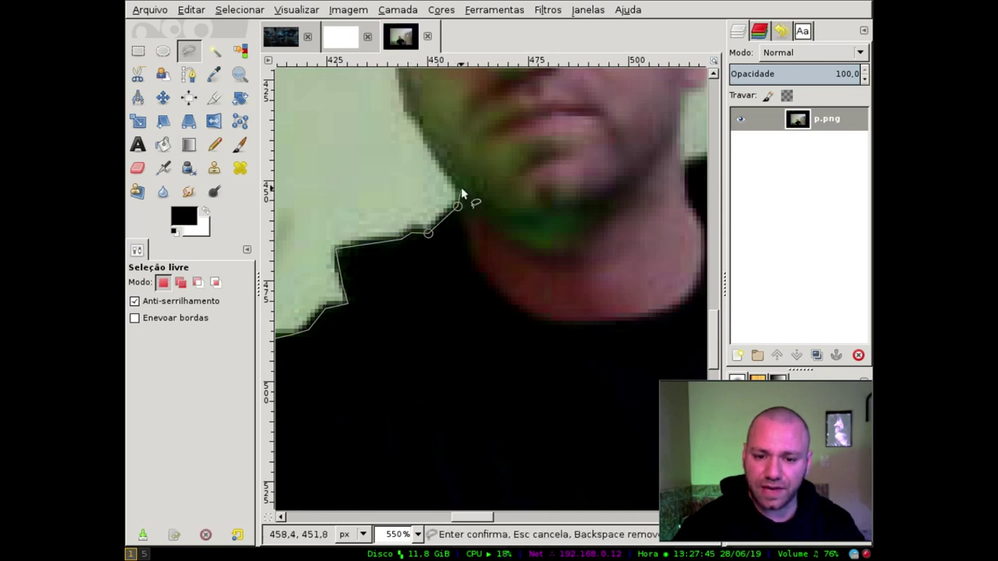
left_click(430, 143)
- Continue the outline along the jaw and side of the face to the head's top
scroll(429, 145, "up", 5)
left_click(465, 278)
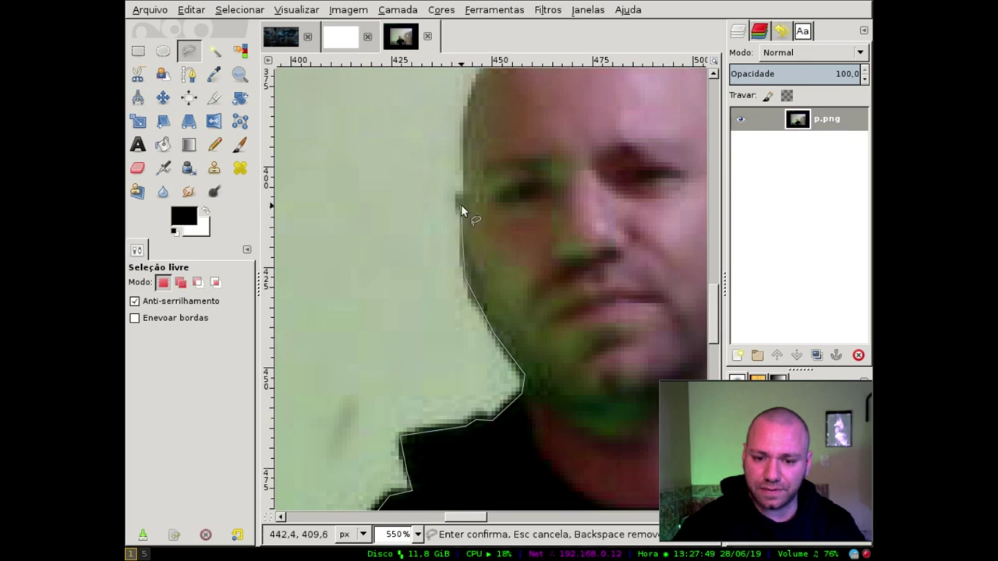
left_click(461, 205)
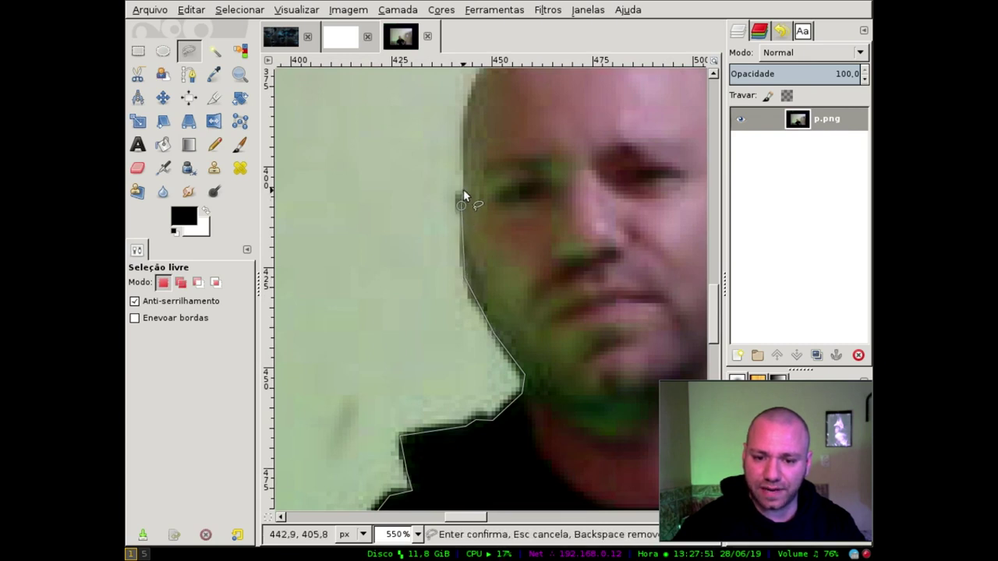
scroll(463, 190, "up", 3)
left_click(417, 218)
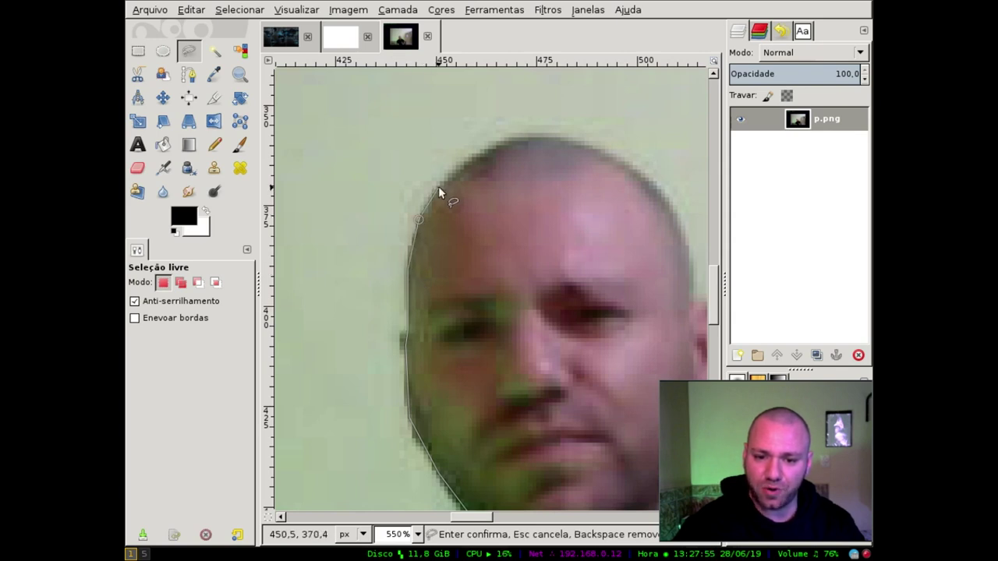
left_click(438, 187)
left_click(503, 141)
- Trace over the top of the head and down the right side around the ear
scroll(549, 143, "right", 2)
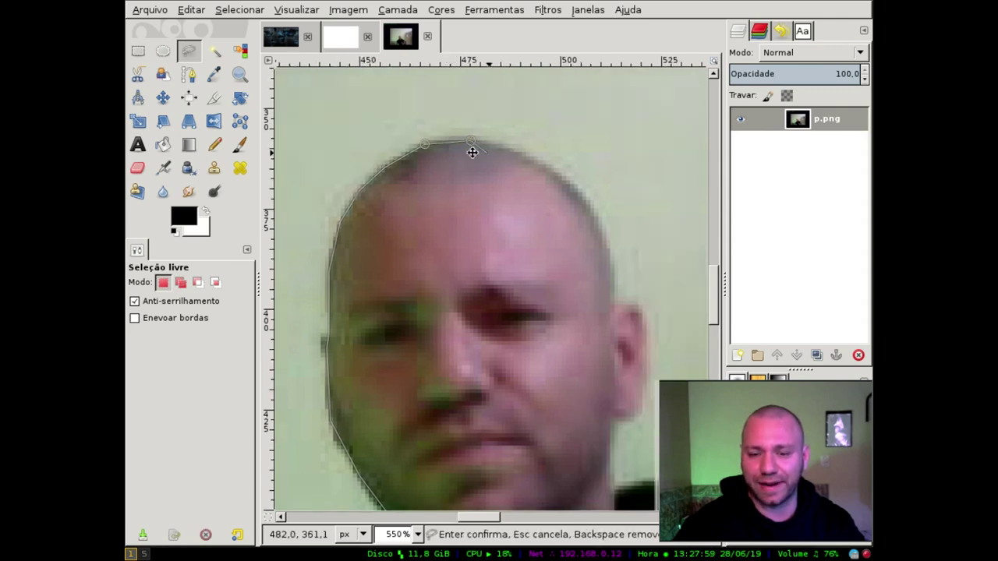
scroll(507, 147, "right", 1)
left_click(483, 151)
left_click_drag(537, 189, 579, 265)
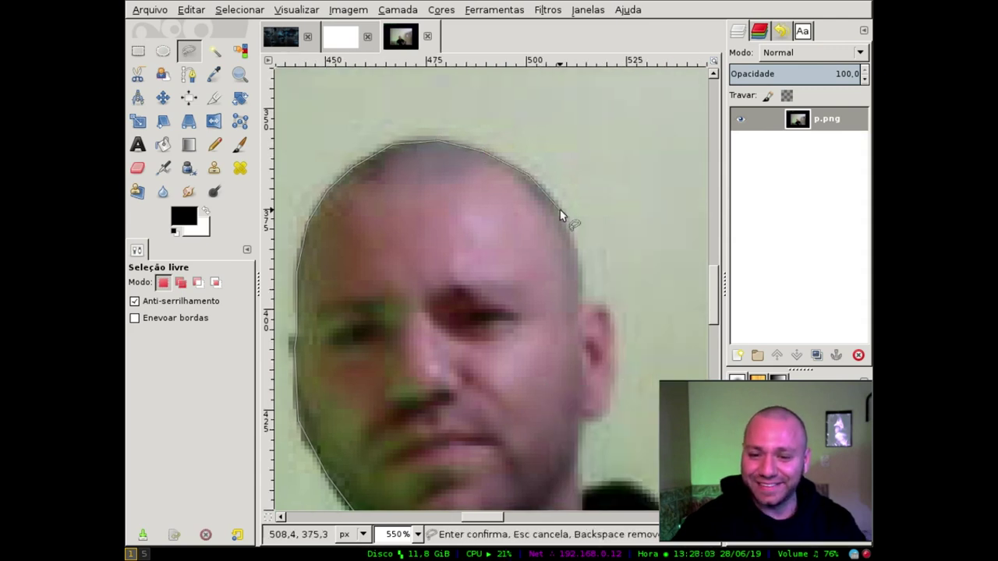
left_click(579, 304)
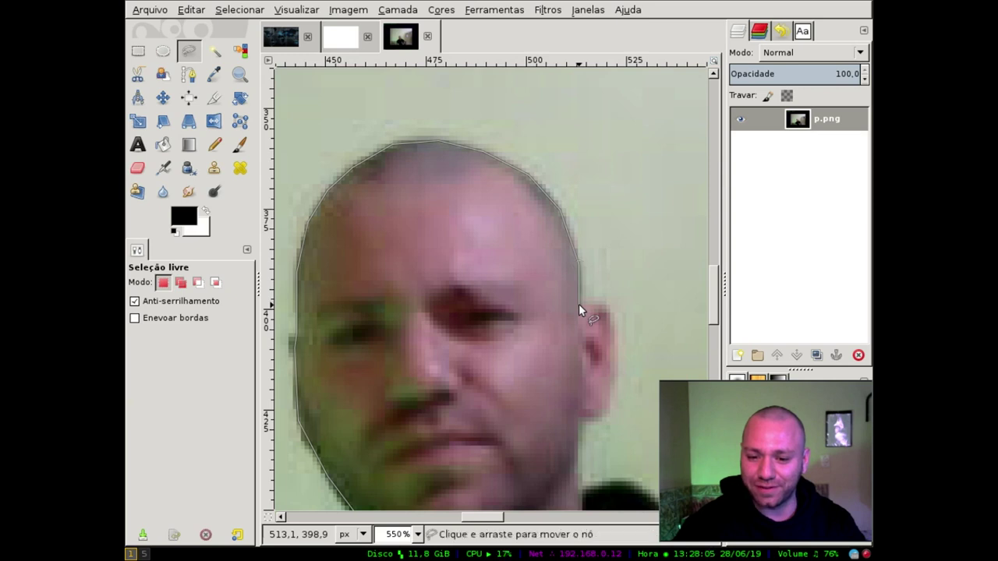
left_click(611, 305)
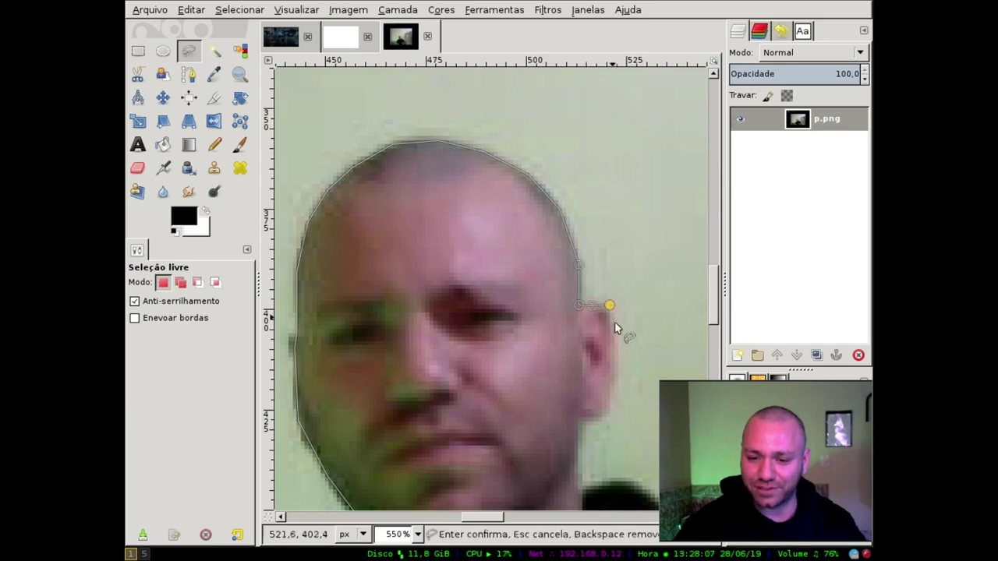
left_click(616, 337)
left_click(612, 388)
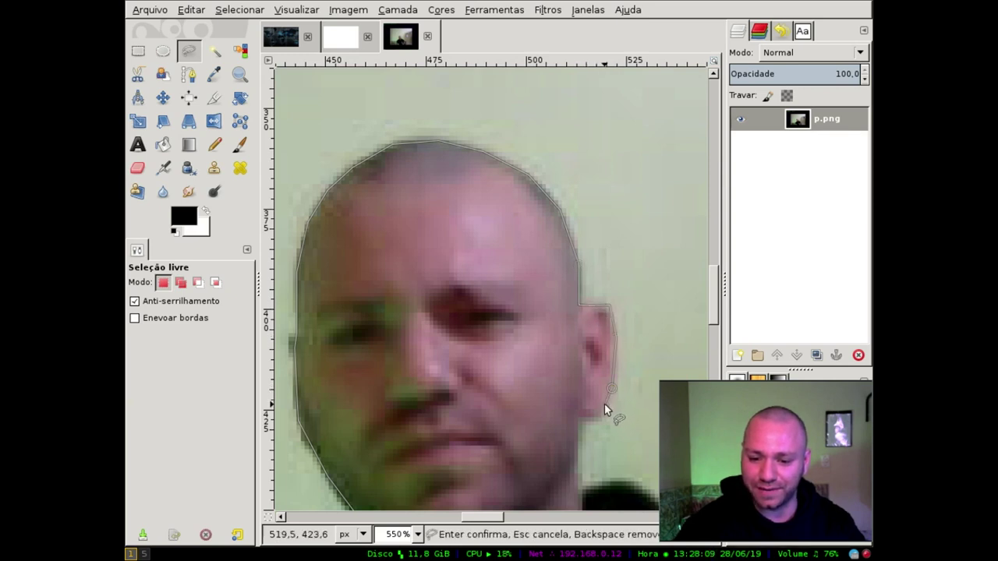
left_click(602, 411)
left_click(580, 412)
- Extend the outline down the neck, across the hoodie collar and right shoulder
left_click_drag(579, 446, 494, 221)
left_click(494, 220)
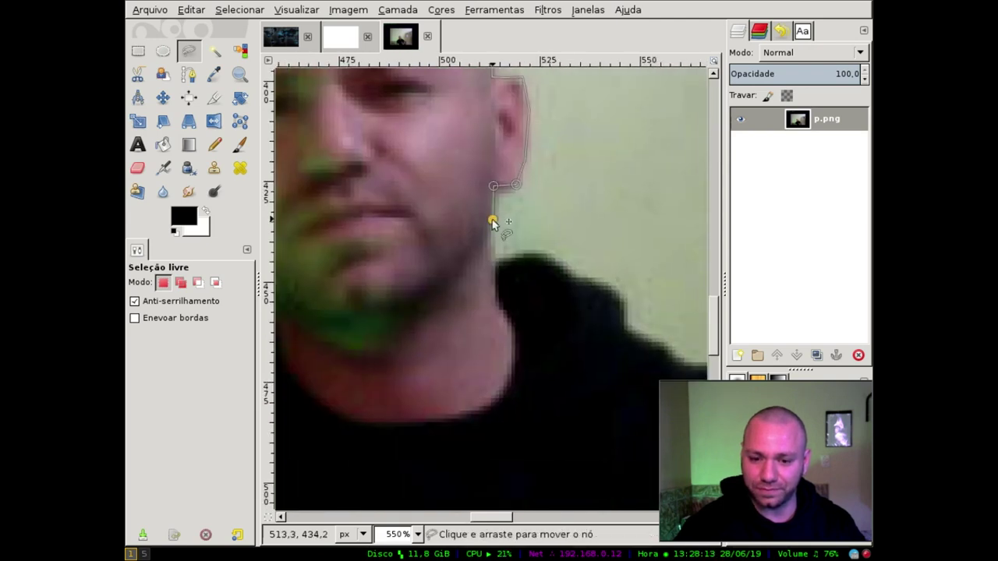
left_click(492, 261)
left_click(504, 263)
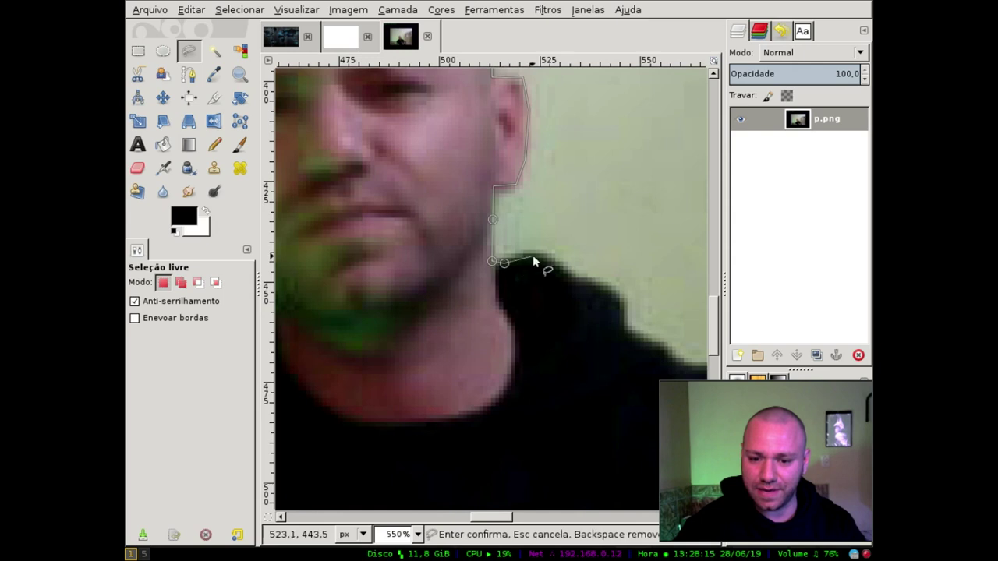
left_click(535, 256)
left_click(580, 284)
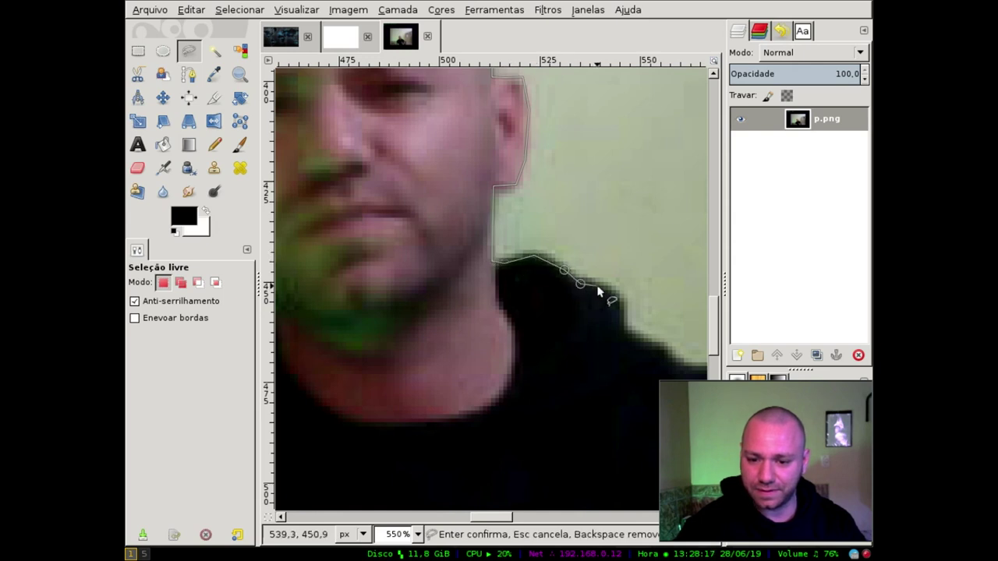
left_click(621, 312)
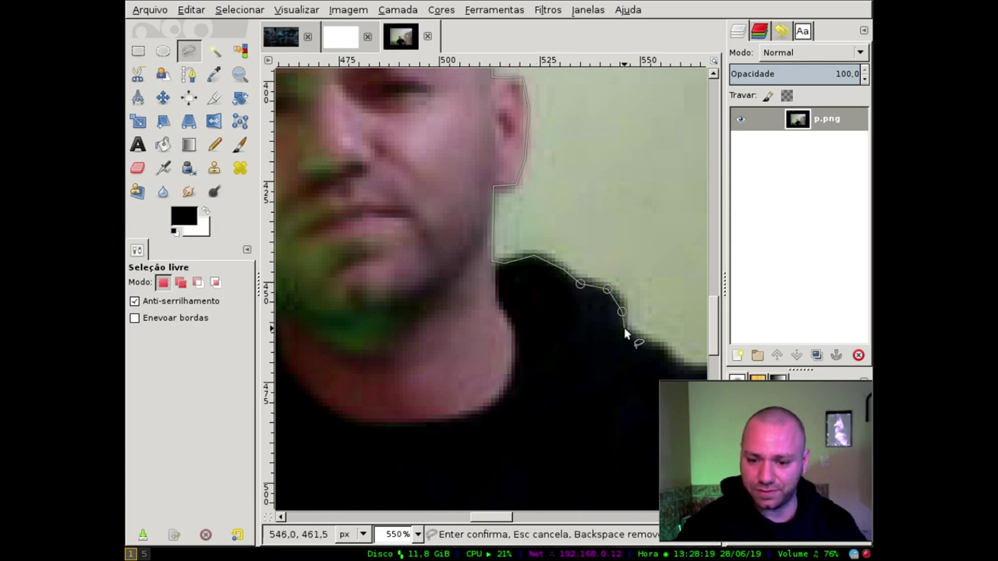
left_click(624, 328)
key("space")
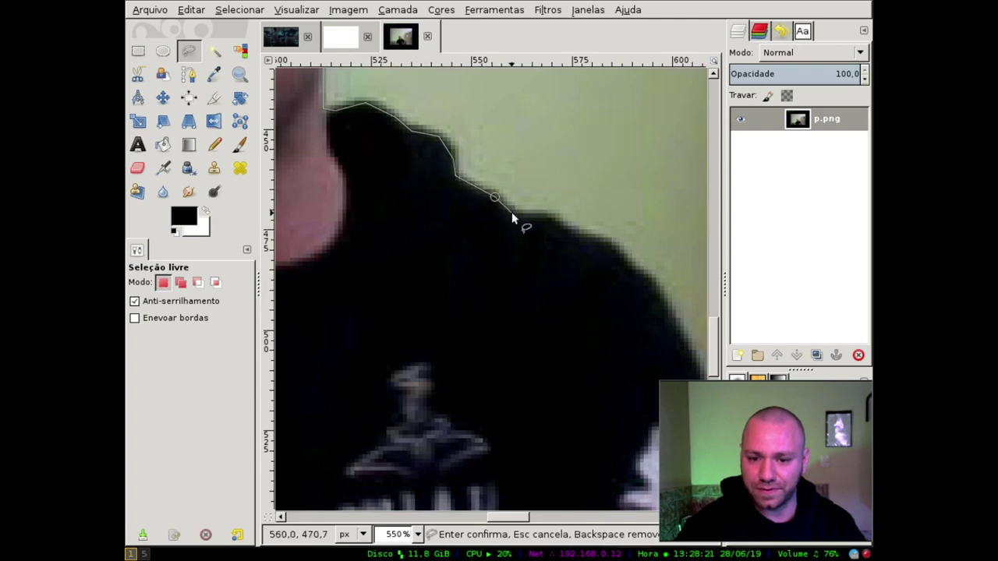
left_click(543, 216)
left_click(565, 226)
left_click(594, 240)
- Finish tracing the hair edge and down the person's side beside the sleeve
key("space")
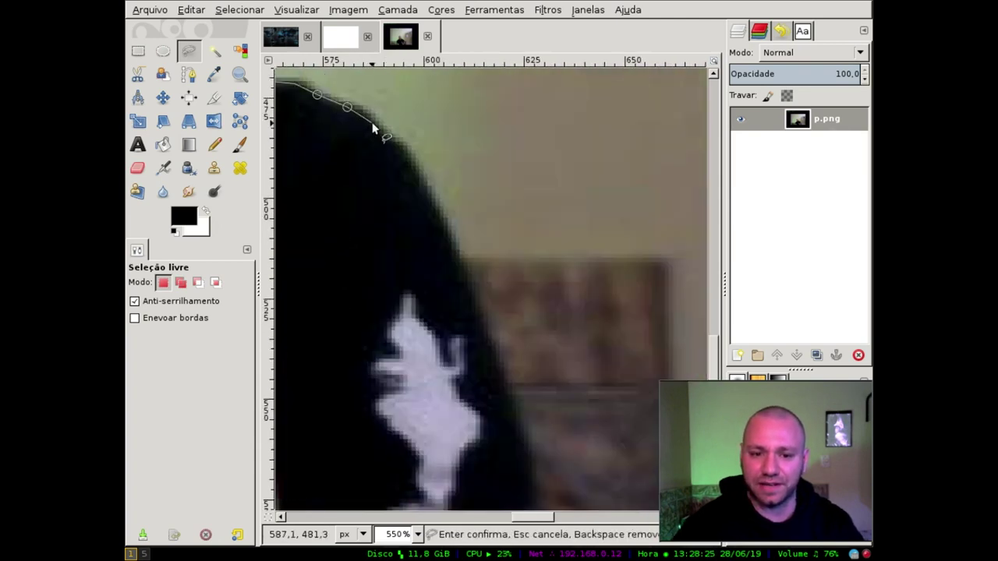
left_click(406, 150)
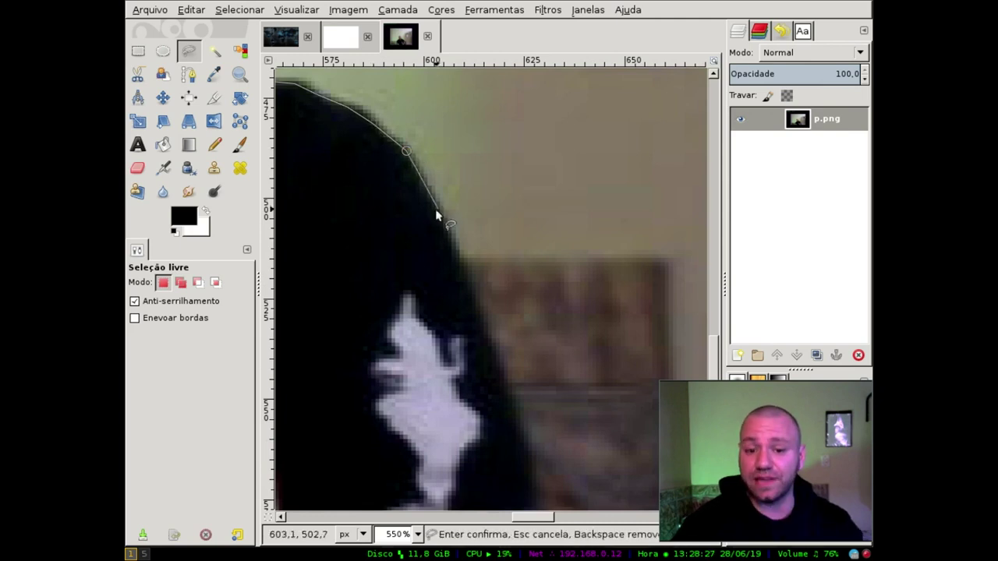
scroll(434, 211, "down", 3)
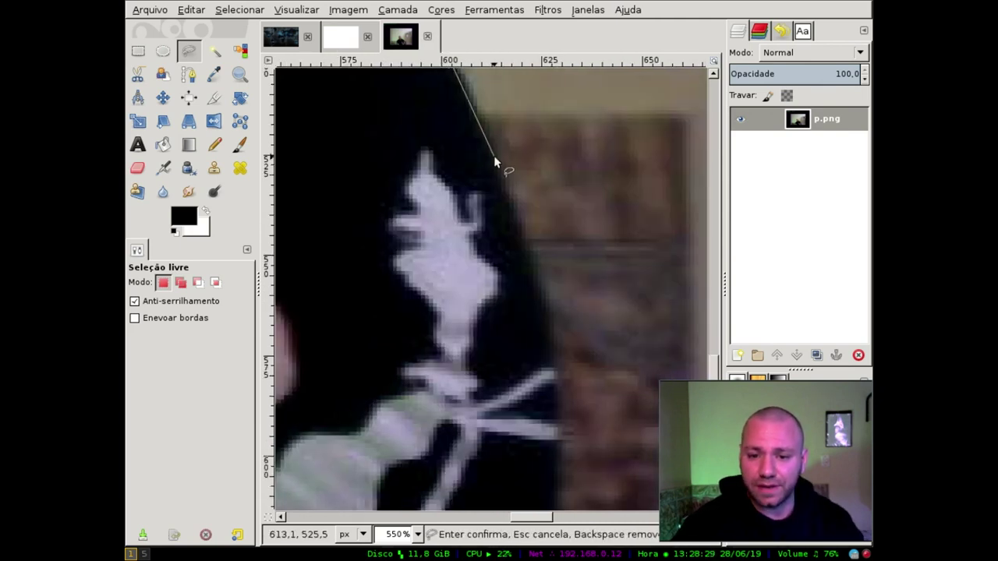
left_click(499, 175)
left_click(529, 265)
scroll(468, 153, "down", 2)
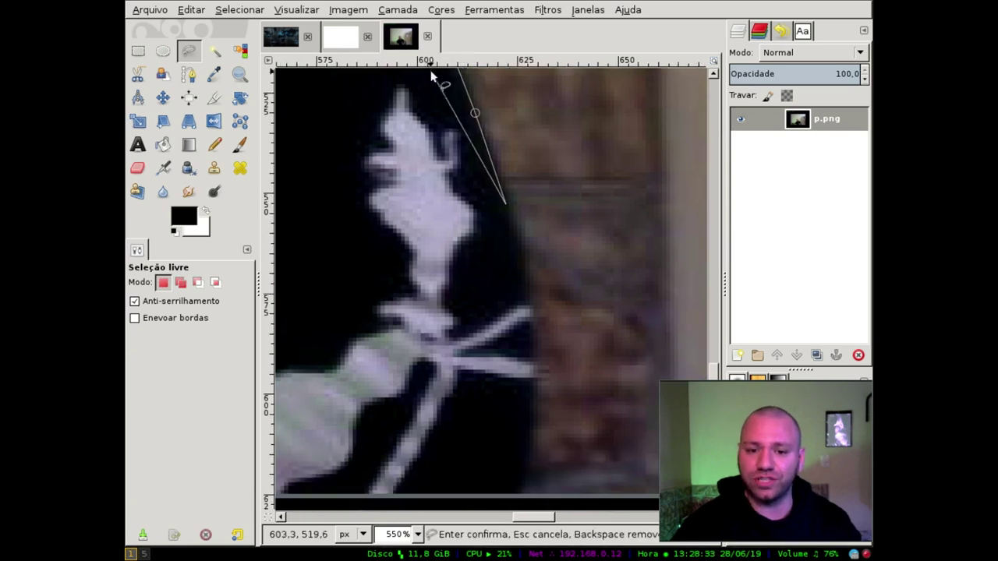
left_click(526, 269)
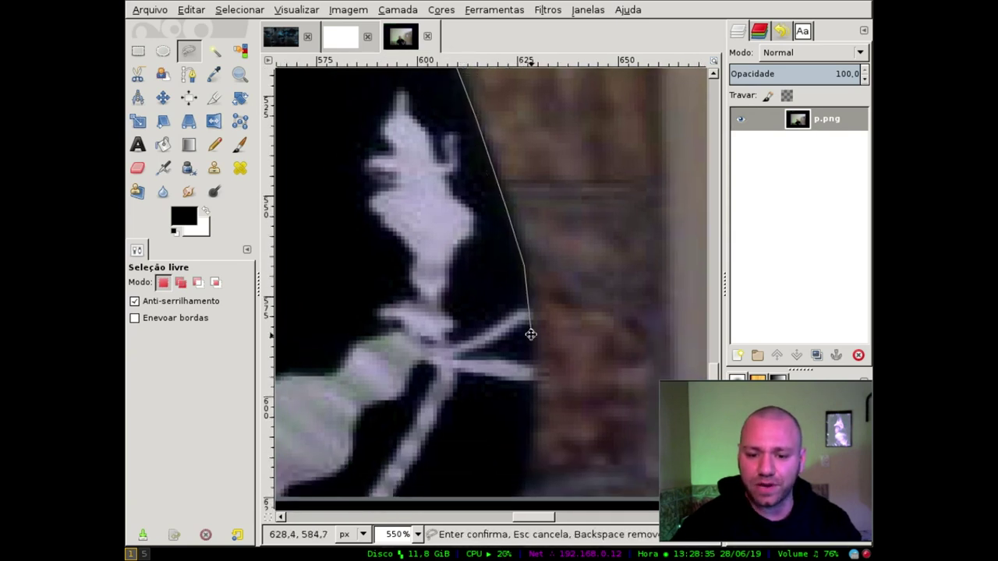
scroll(544, 242, "down", 5)
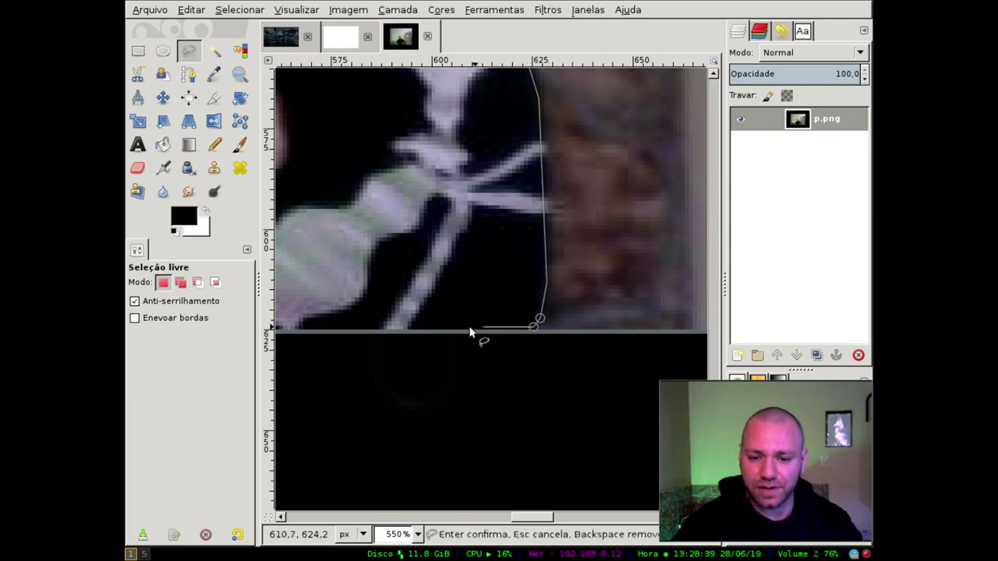
- Close the lasso outline into a committed selection around the person
key("1")
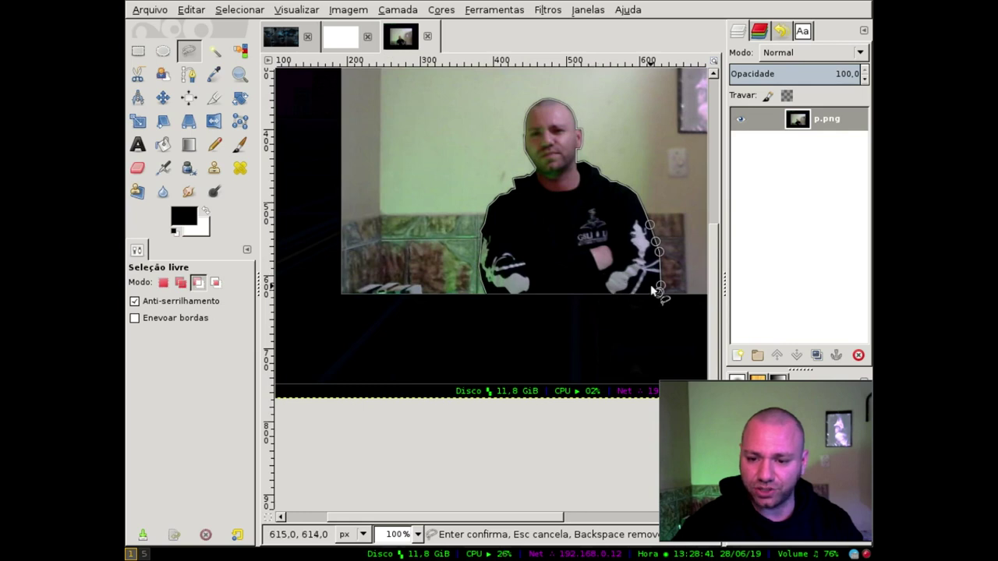
key("grave")
left_click(396, 268)
key("Return")
scroll(470, 201, "down", 2)
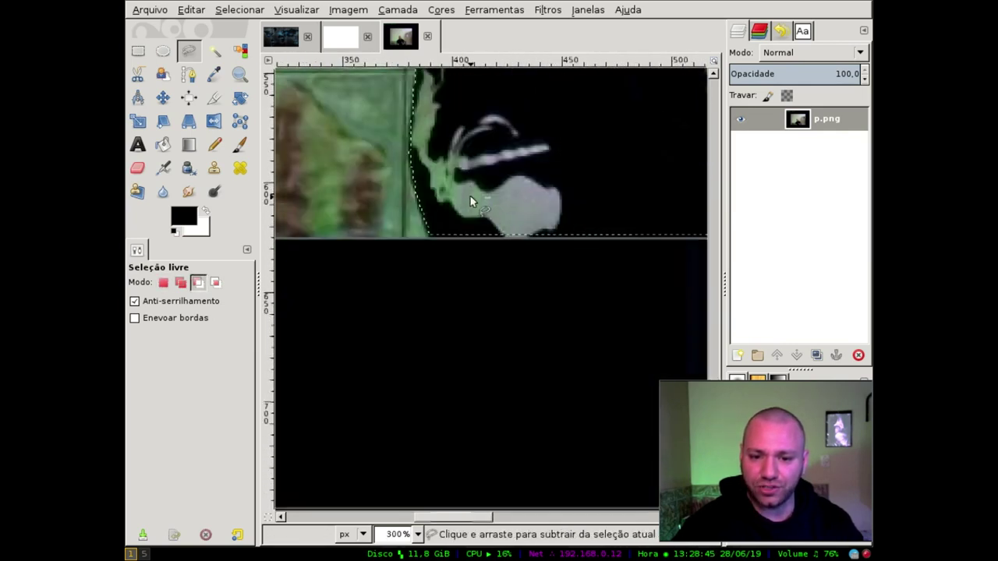
scroll(470, 201, "down", 3)
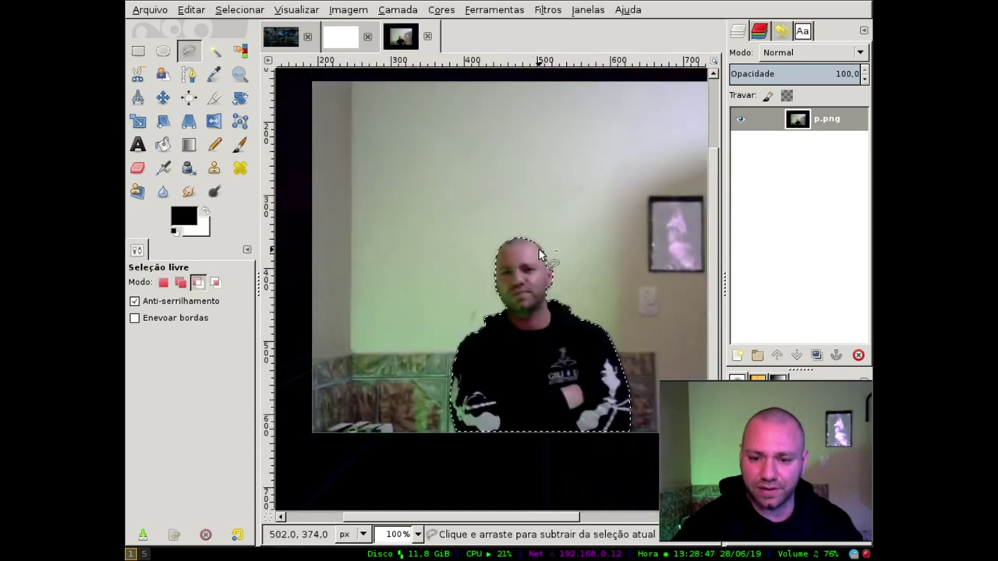
- Cut the selected person to the clipboard and switch to the world-map image
key("ctrl+x")
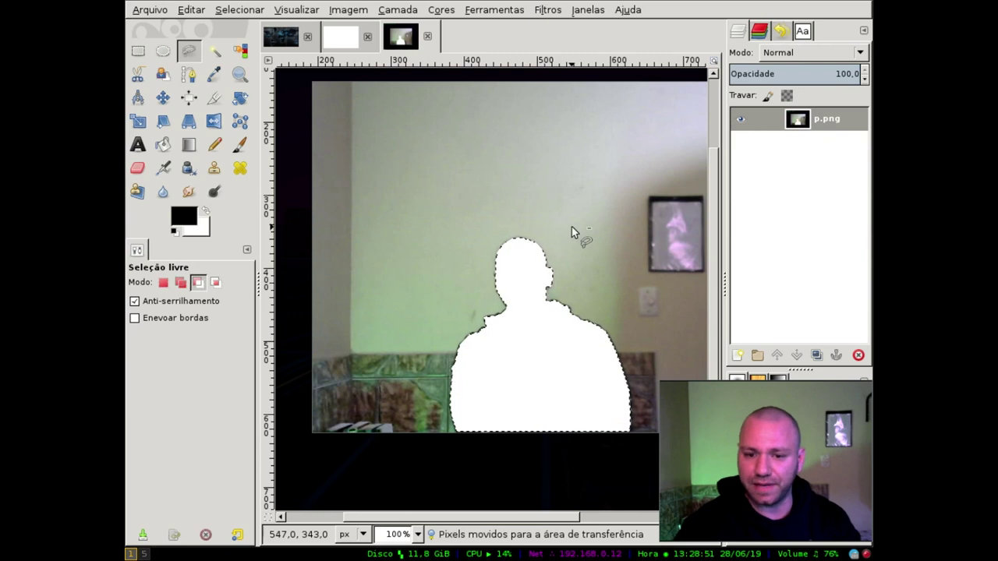
scroll(494, 208, "down", 2)
scroll(510, 238, "up", 1)
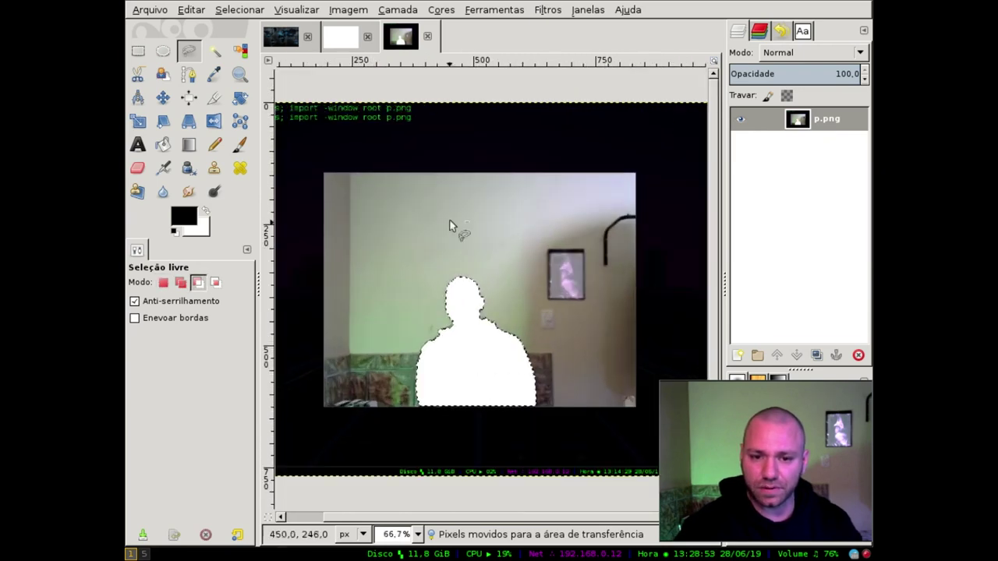
left_click(281, 36)
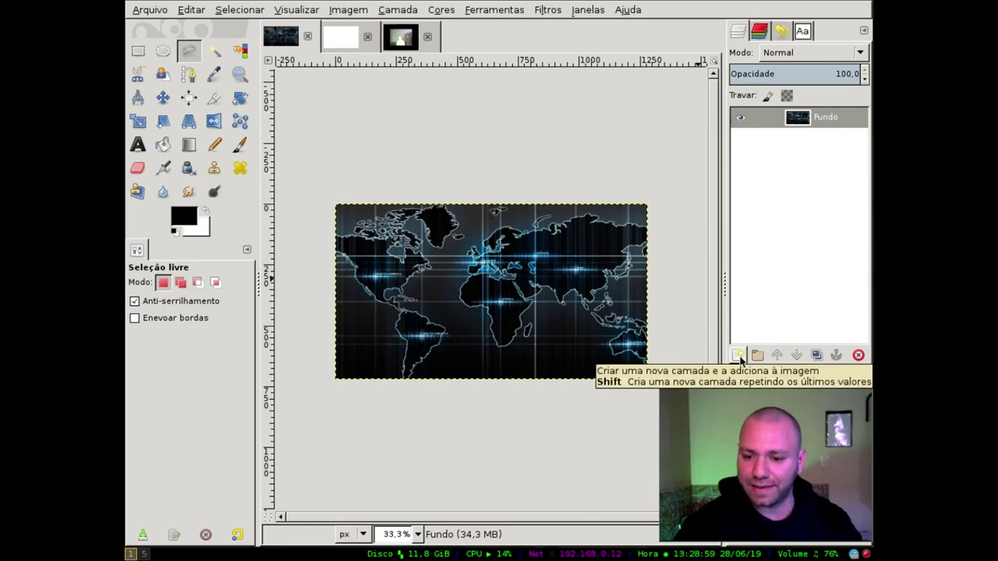
- Add a new layer filled with transparency to the world-map image
left_click(739, 356)
left_click(679, 420)
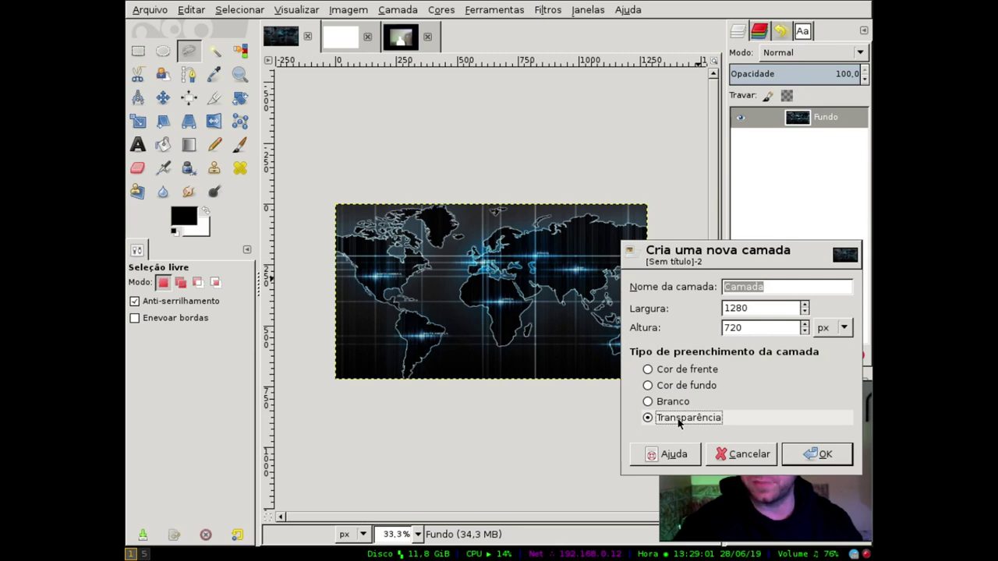
left_click(812, 452)
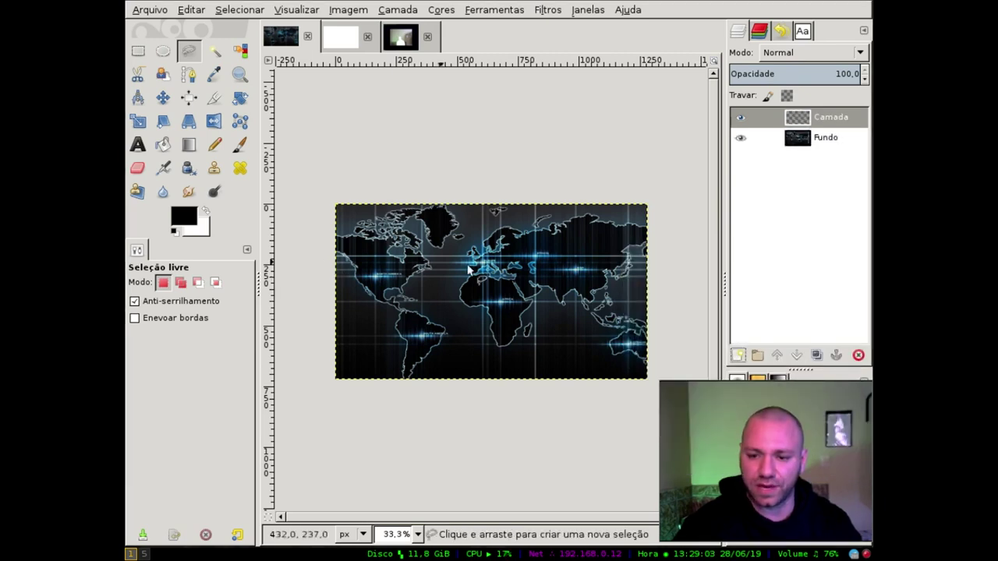
- Paste the cut-out person and anchor it into the new transparent layer
key("ctrl+v")
key("plus")
key("plus")
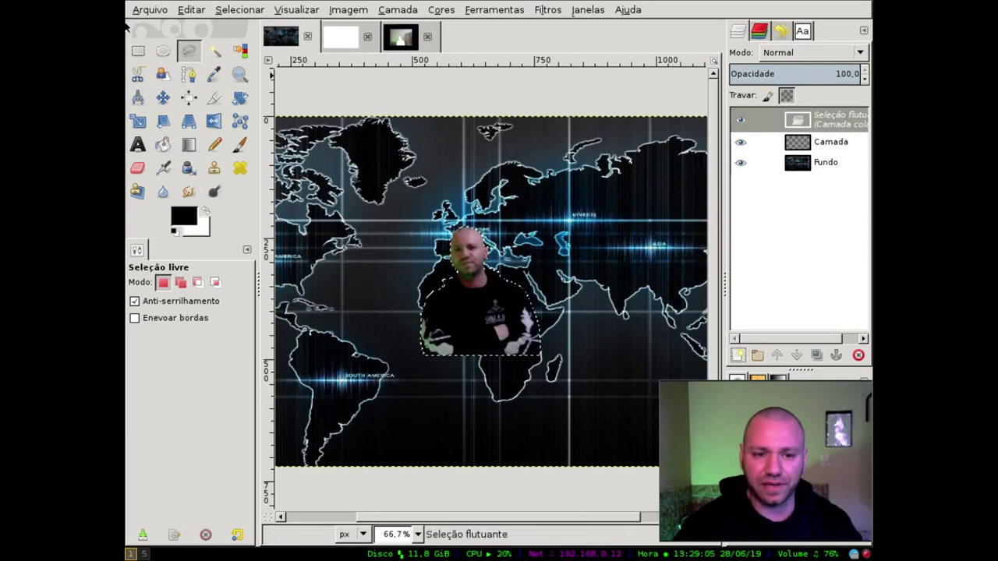
left_click(138, 50)
key("ctrl+h")
scroll(460, 336, "down", 1)
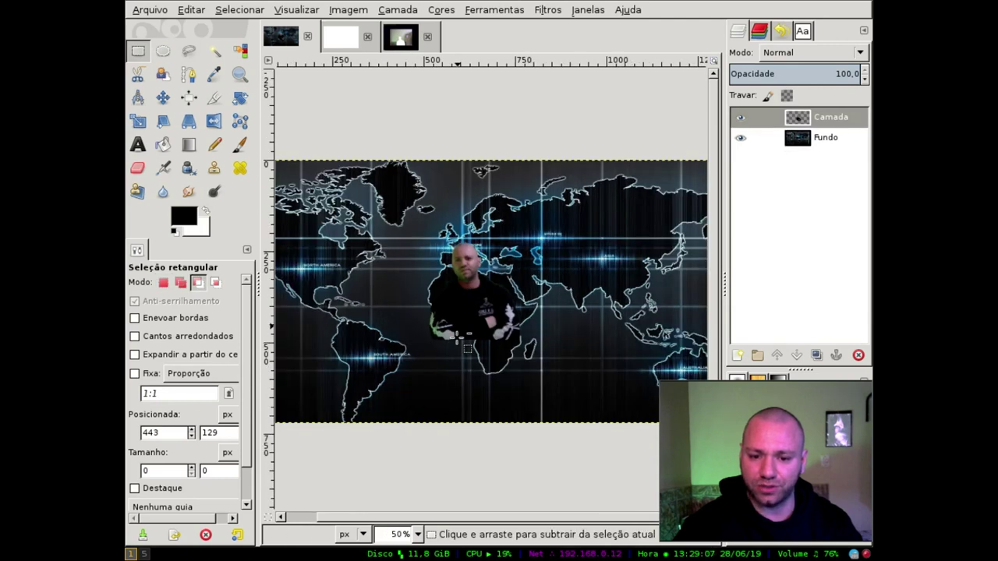
scroll(460, 337, "up", 1)
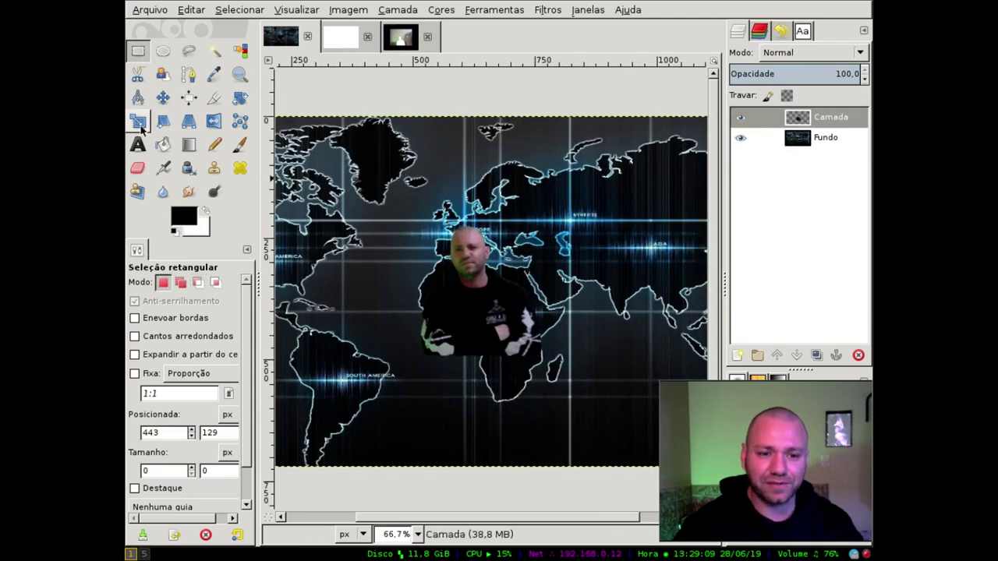
- Scale the person layer up to about 1941×1092
left_click(138, 122)
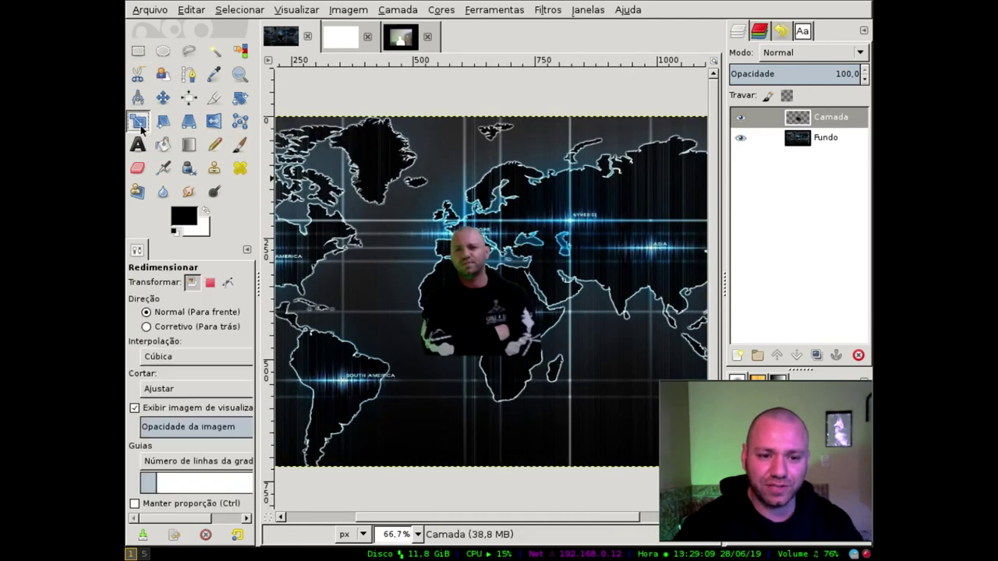
left_click(491, 295)
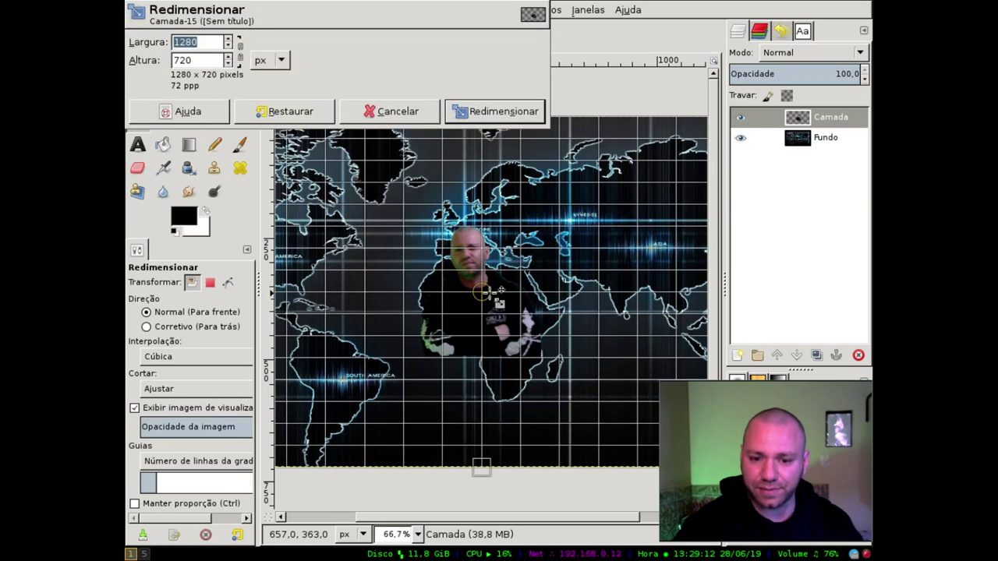
left_click(240, 51)
left_click(240, 52)
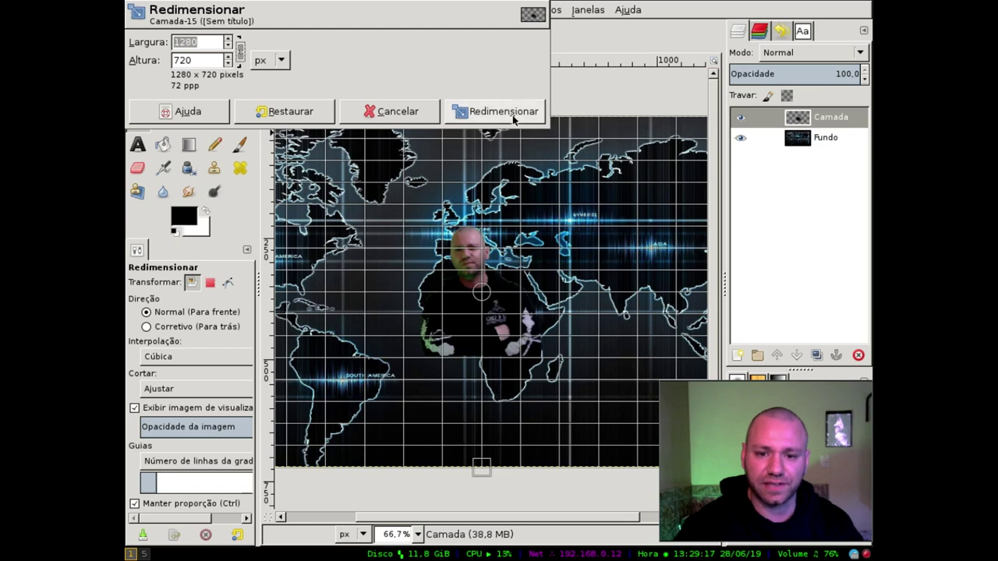
left_click(496, 111)
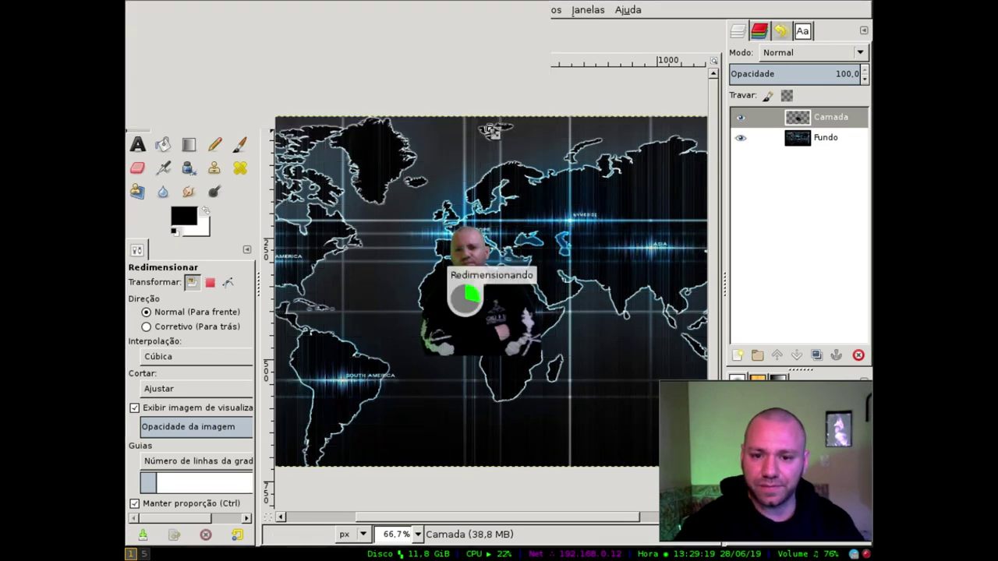
left_click(483, 250)
scroll(483, 296, "down", 3)
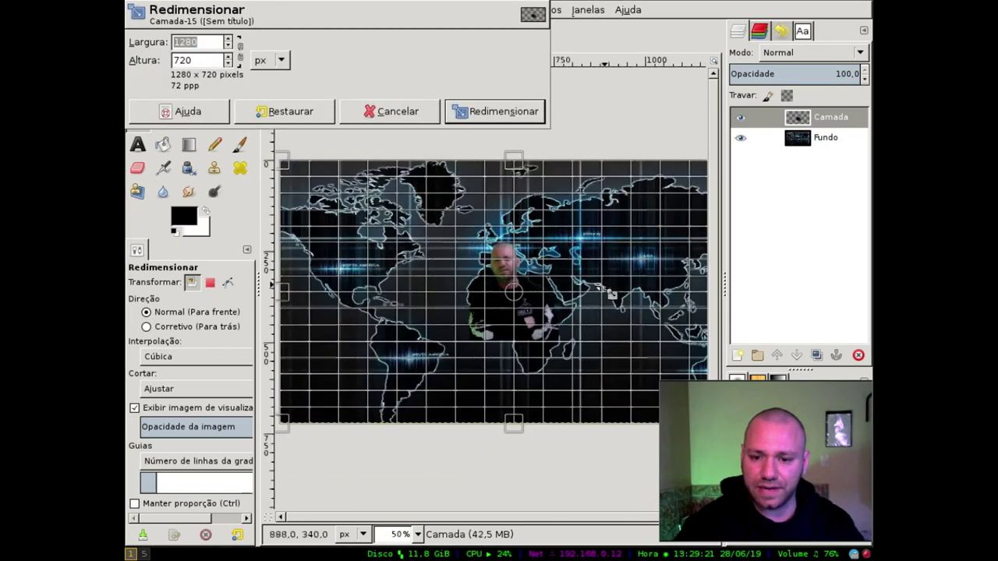
mouse_move(608, 360)
left_mouse_down()
mouse_move(638, 435)
mouse_move(548, 305)
left_mouse_up()
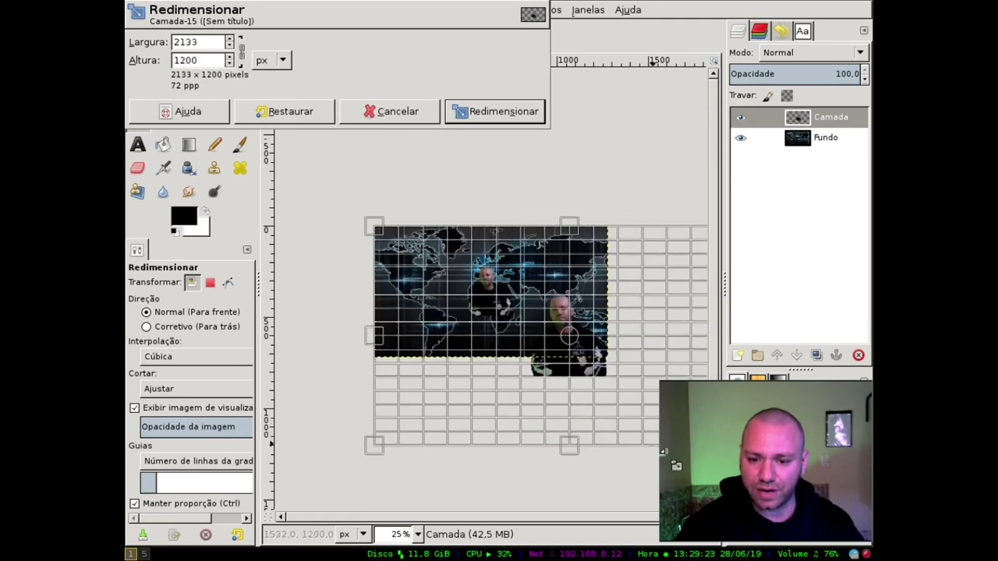
left_click(491, 111)
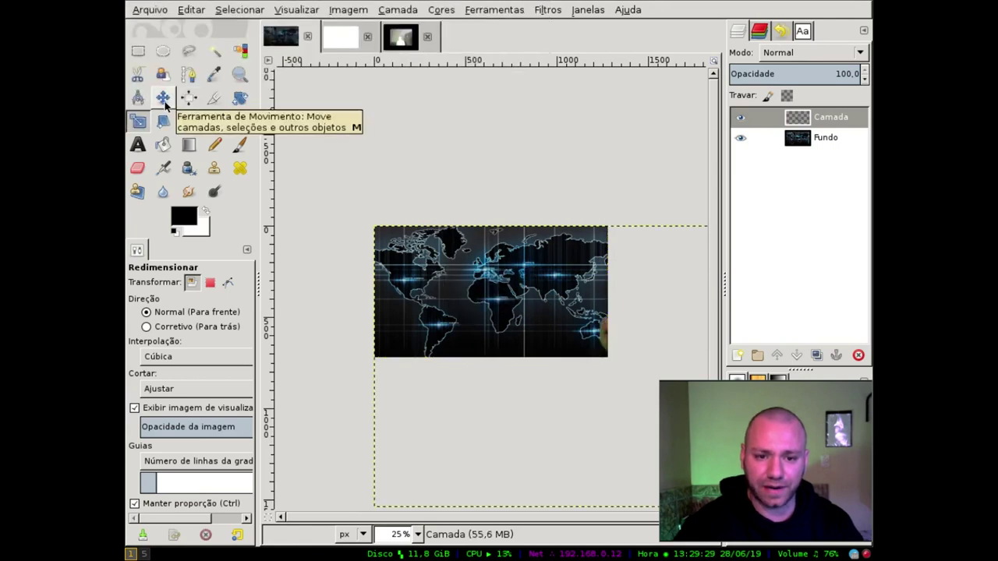
- Move the enlarged person to the lower left of the world map
left_click(163, 97)
mouse_move(641, 387)
left_mouse_down()
mouse_move(466, 315)
mouse_move(429, 333)
left_mouse_up()
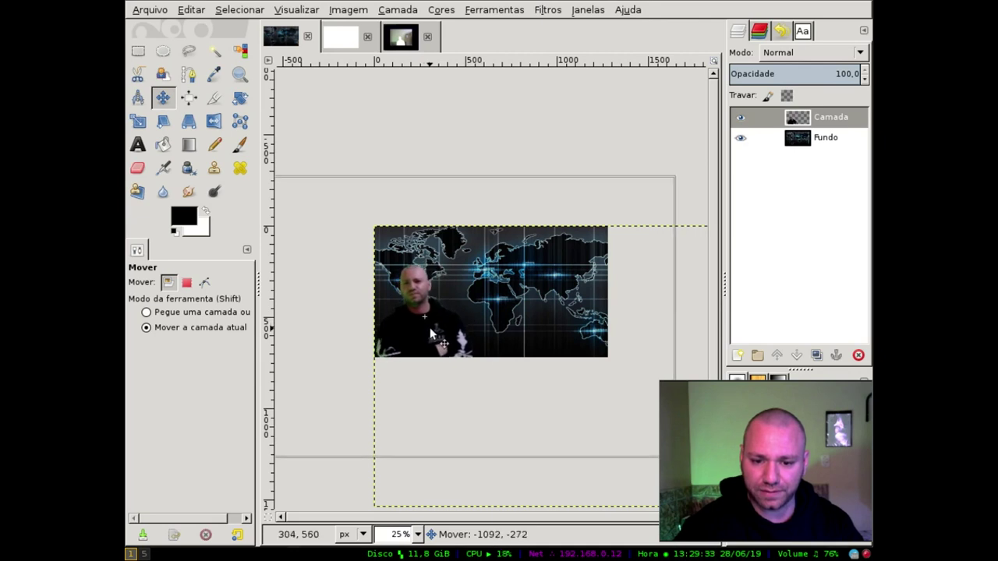
scroll(381, 331, "up", 2)
key("r")
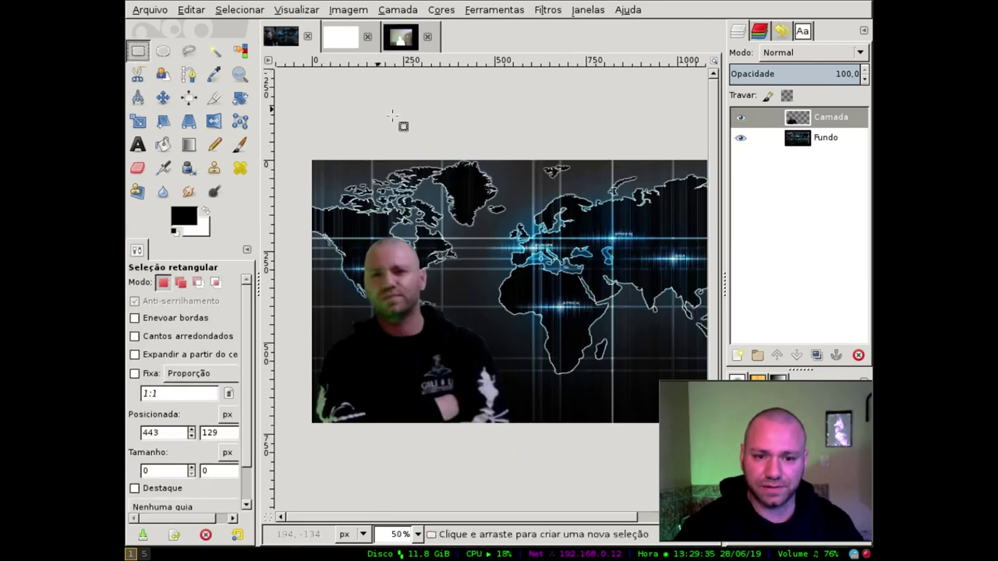
scroll(389, 195, "down", 1)
scroll(382, 257, "up", 3)
scroll(375, 281, "down", 2)
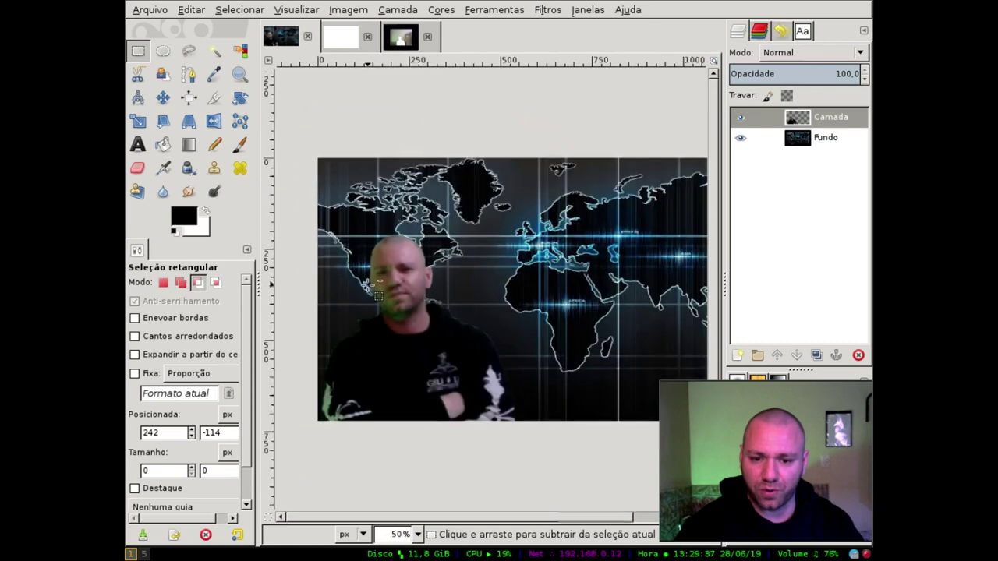
- Apply the Sharpen filter to the person layer at sharpness 96
left_click(448, 9)
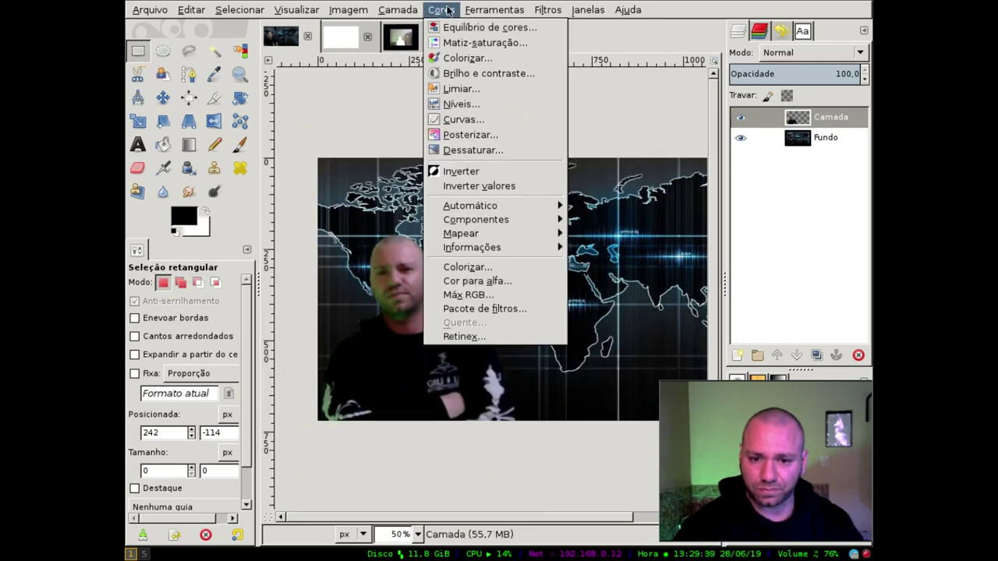
mouse_move(567, 92)
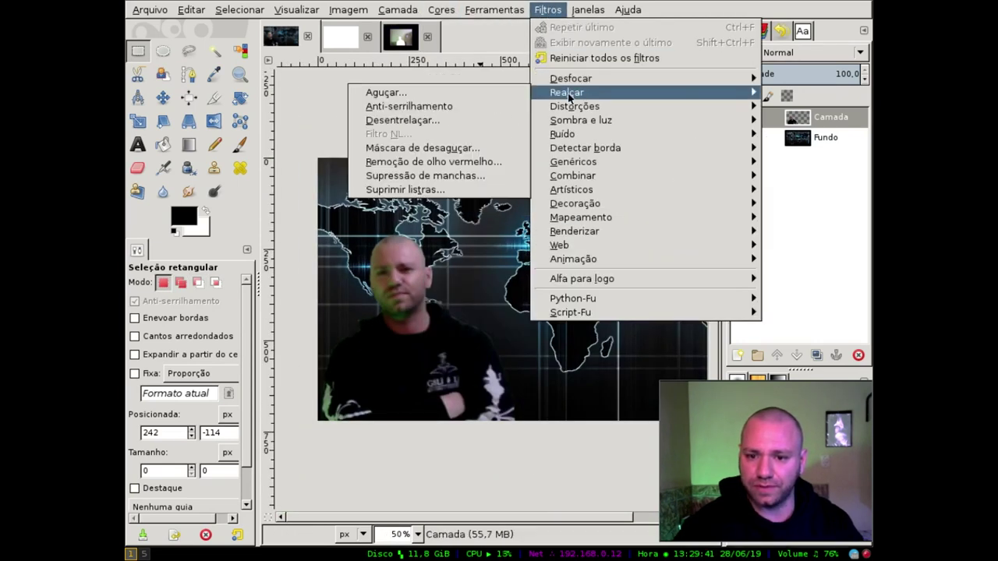
left_click(460, 93)
mouse_move(405, 252)
left_mouse_down()
mouse_move(424, 277)
mouse_move(542, 204)
left_mouse_up()
left_click_drag(461, 279, 444, 294)
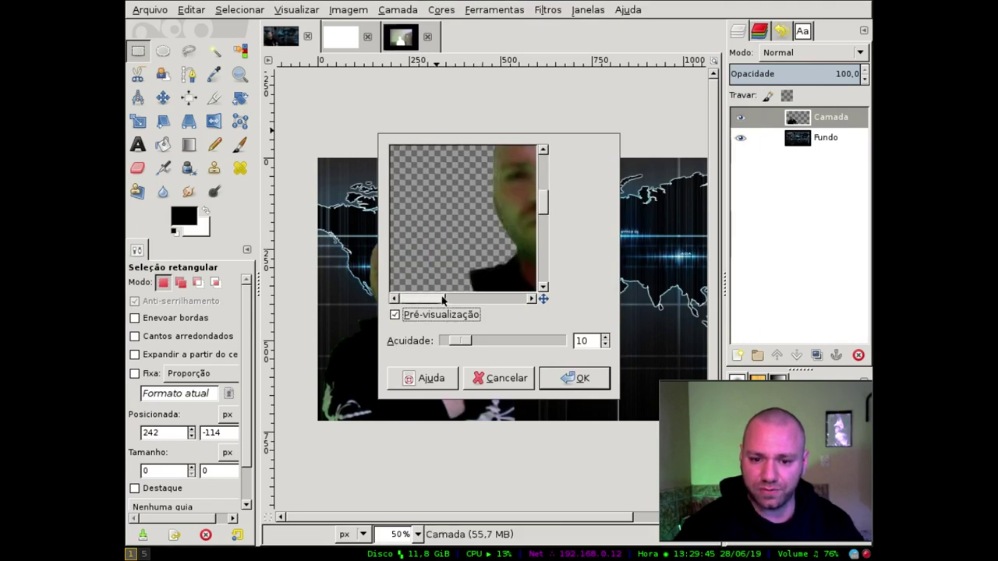
left_click_drag(461, 341, 474, 345)
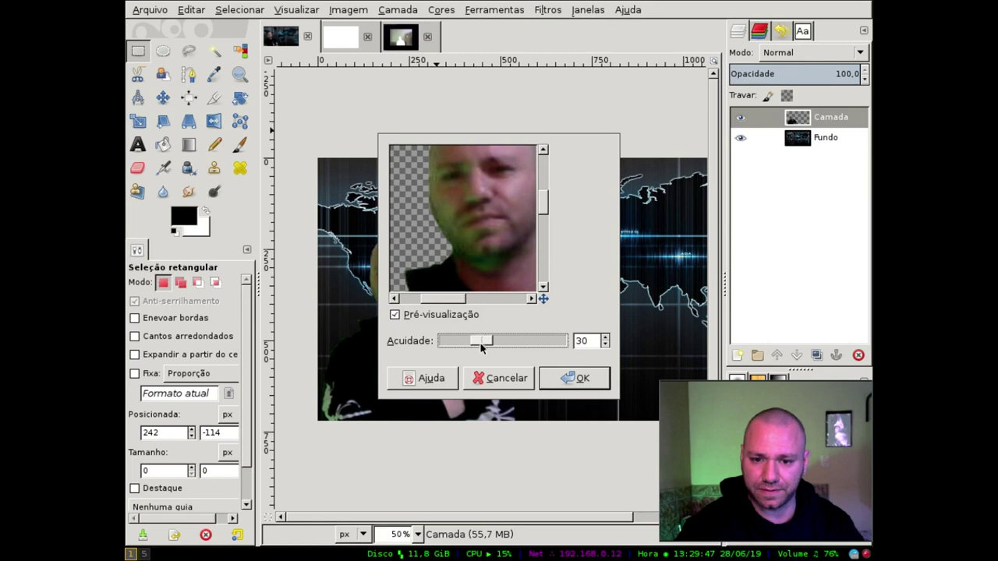
left_click_drag(541, 343, 513, 343)
left_click(558, 378)
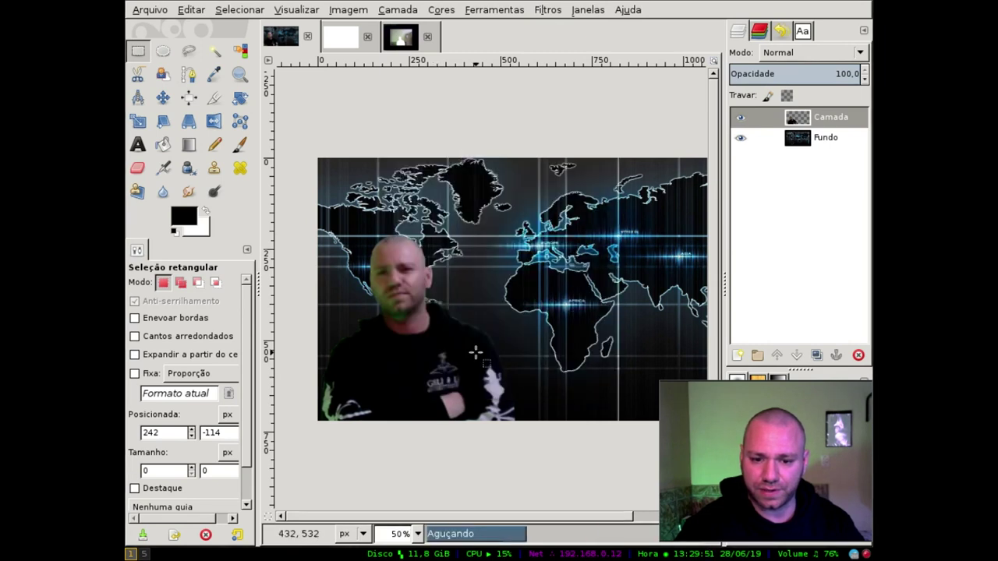
- Zoom the view out to 33.3% to review the sharpened person
scroll(418, 310, "up", 3)
scroll(394, 312, "down", 3)
scroll(394, 312, "up", 2)
scroll(386, 308, "down", 2)
scroll(390, 312, "up", 1)
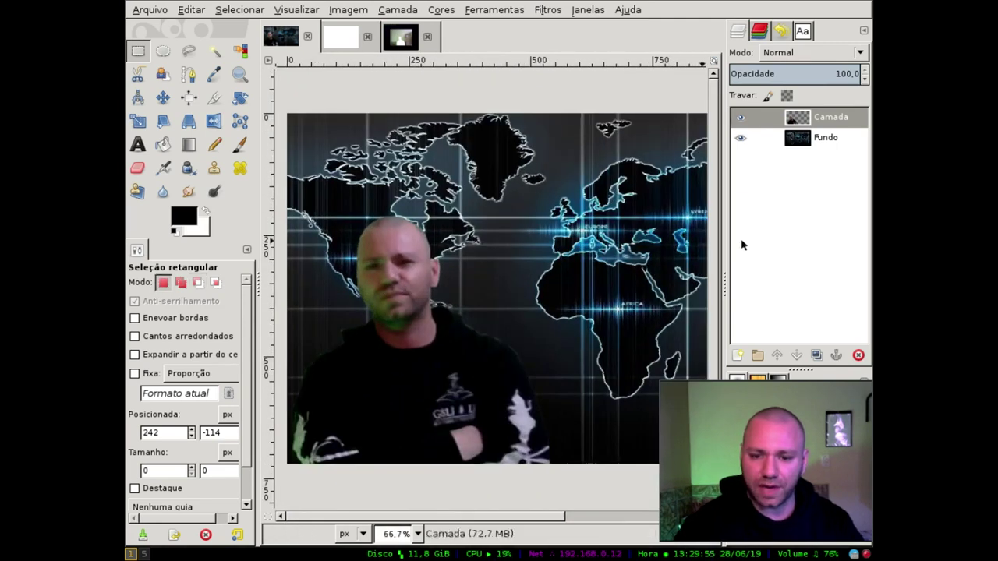
scroll(608, 288, "down", 1)
scroll(583, 282, "down", 1)
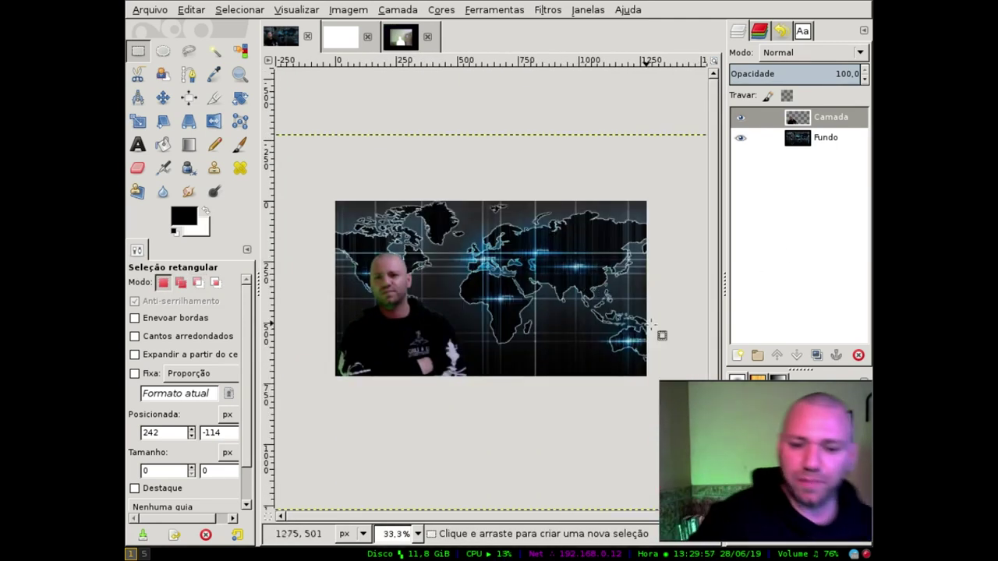
- Add a new layer, Camada #1, between the person and the map background
left_click(737, 354)
left_click(813, 452)
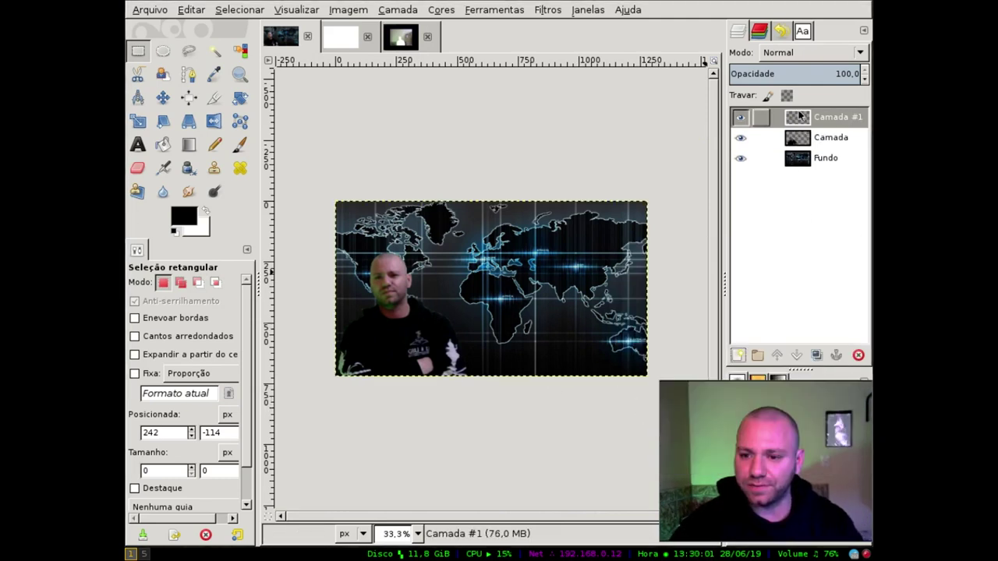
left_click_drag(797, 117, 818, 153)
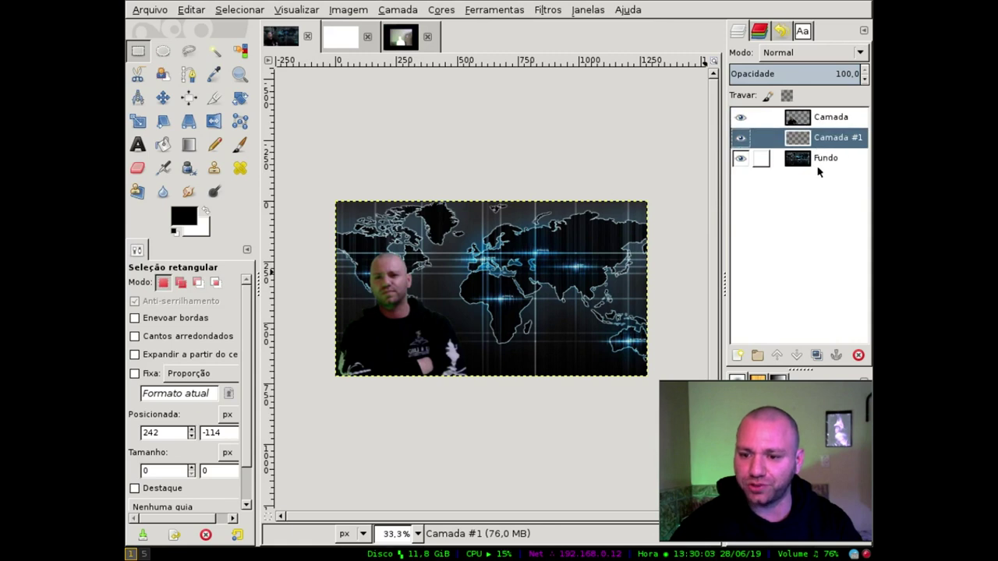
left_click(818, 164)
left_click(741, 158)
left_click(740, 158)
left_click(740, 159)
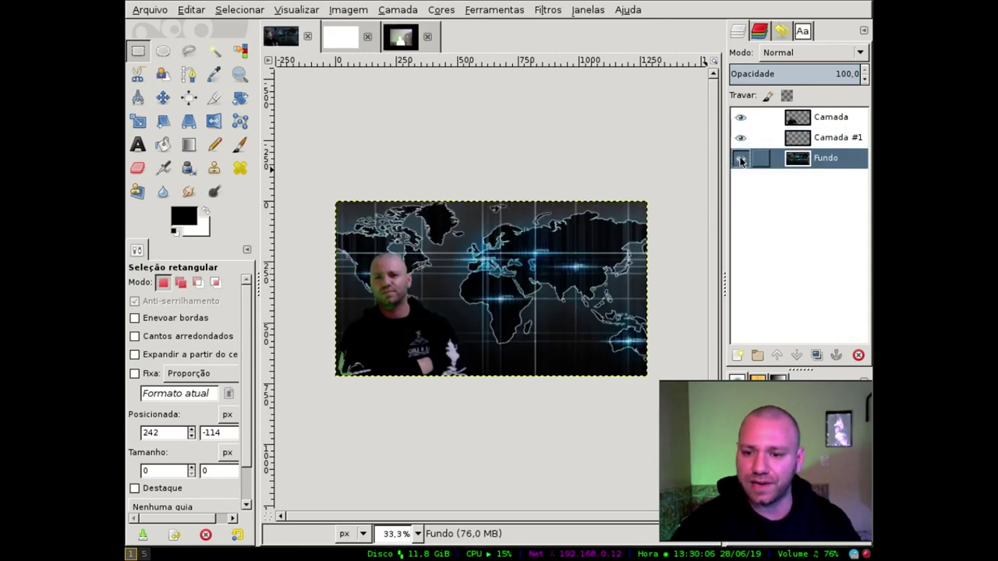
left_click(831, 140)
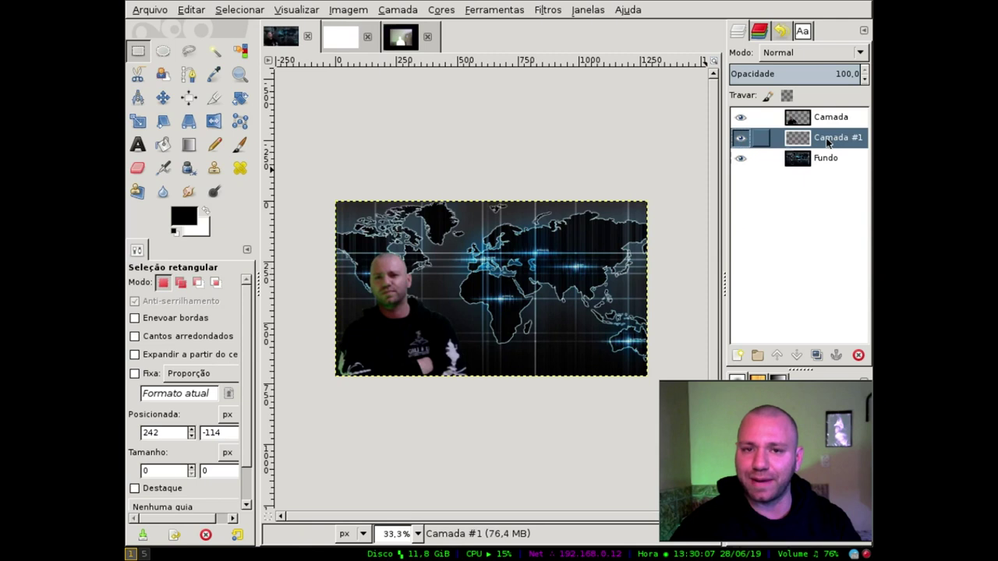
- Bucket-fill Camada #1 dark blue and set its opacity to 50%
left_click(163, 145)
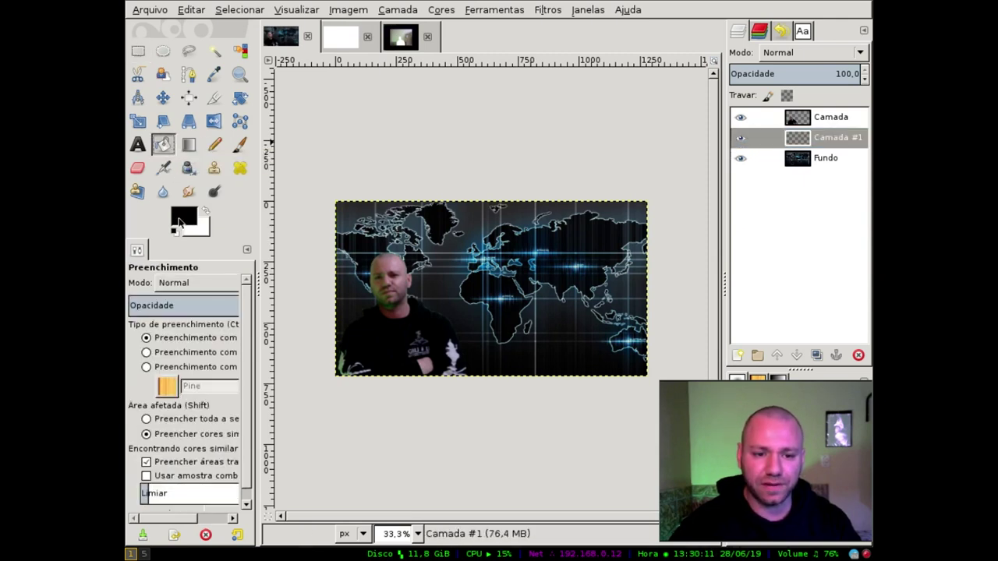
left_click(179, 222)
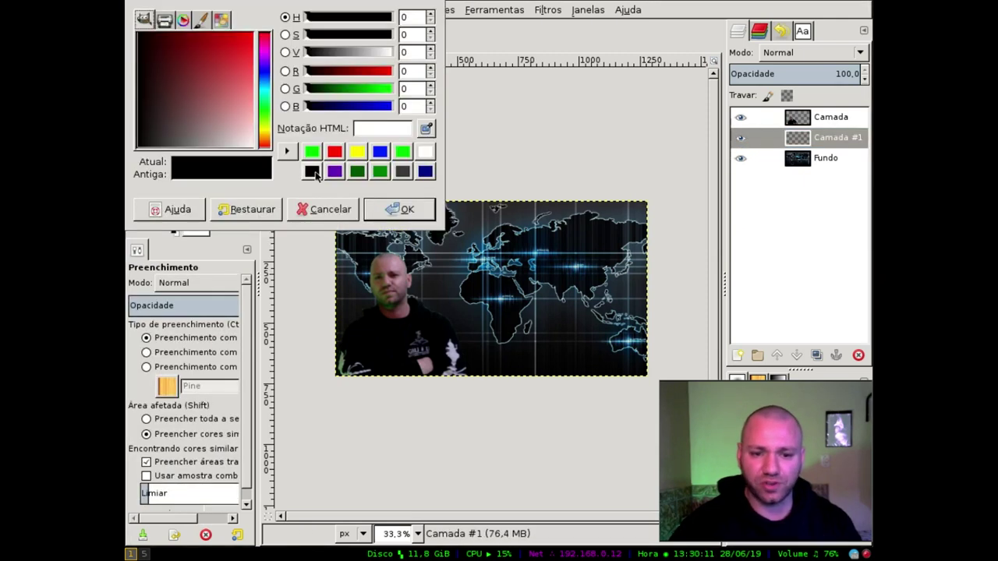
left_click(425, 174)
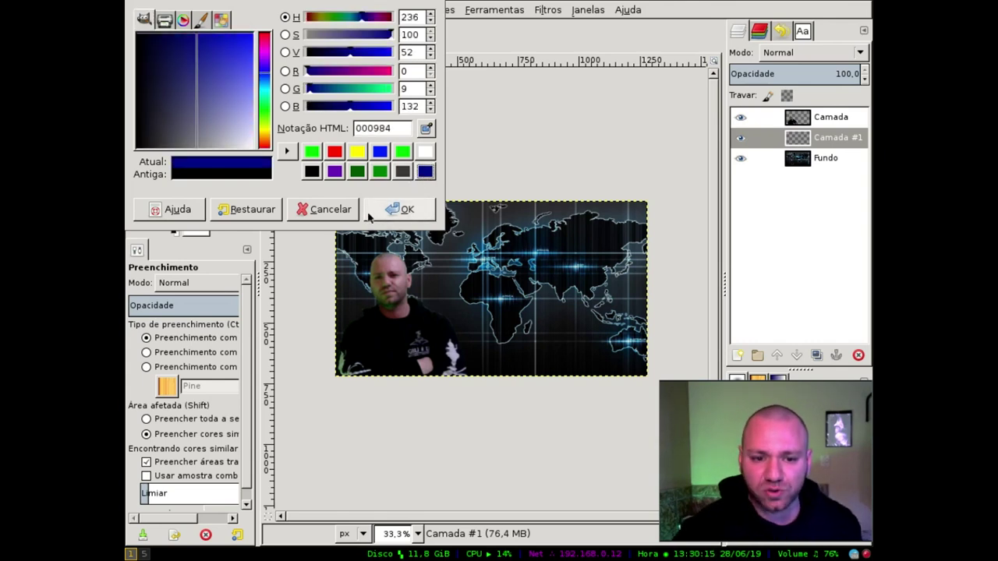
left_click_drag(204, 37, 202, 31)
left_click(400, 209)
left_click(514, 257)
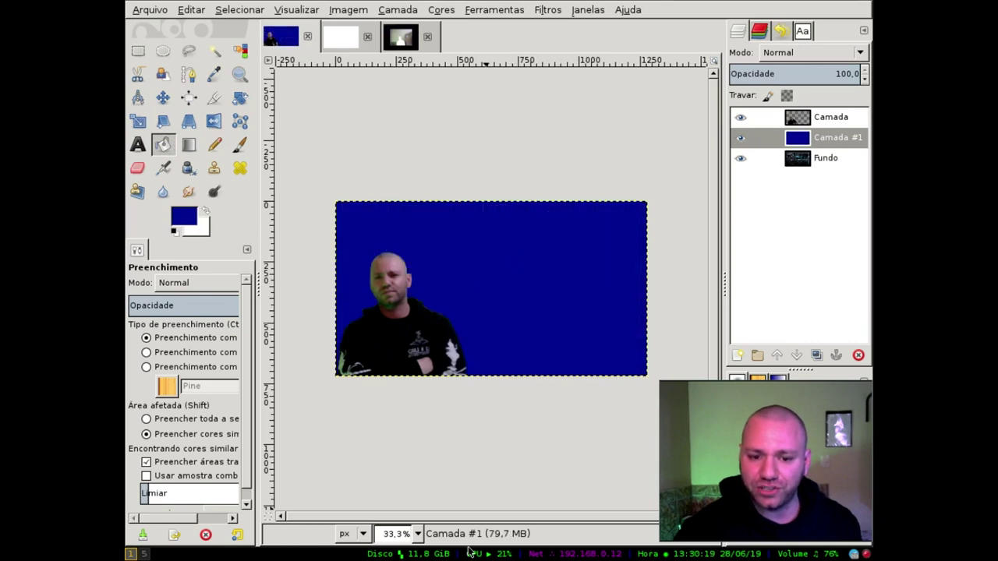
left_click(863, 78)
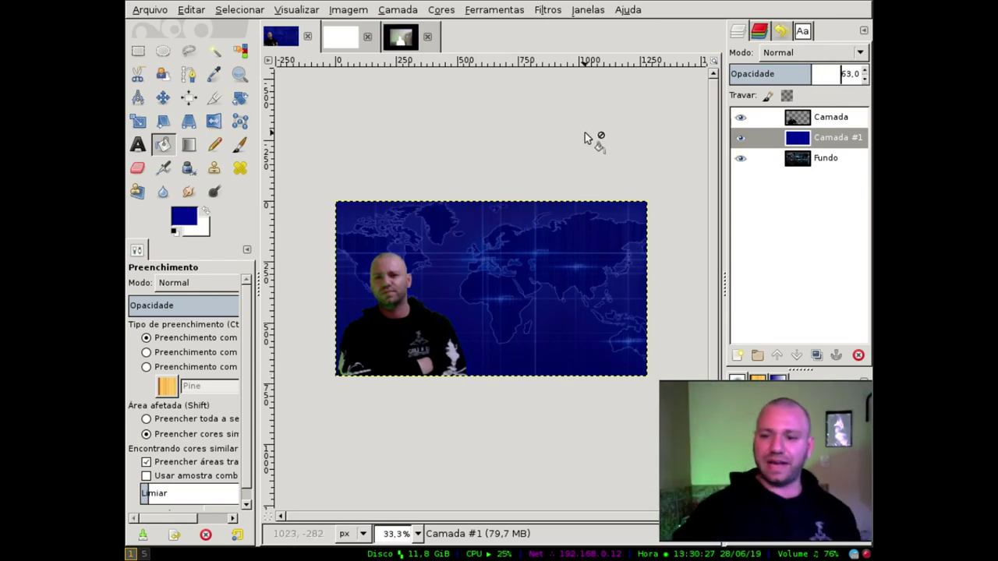
left_click(863, 81)
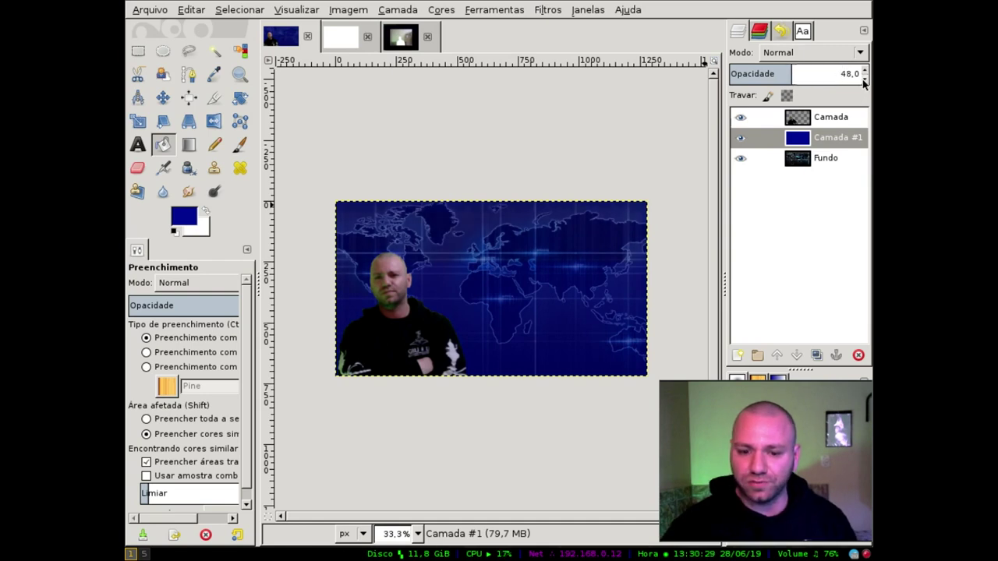
left_click(865, 69)
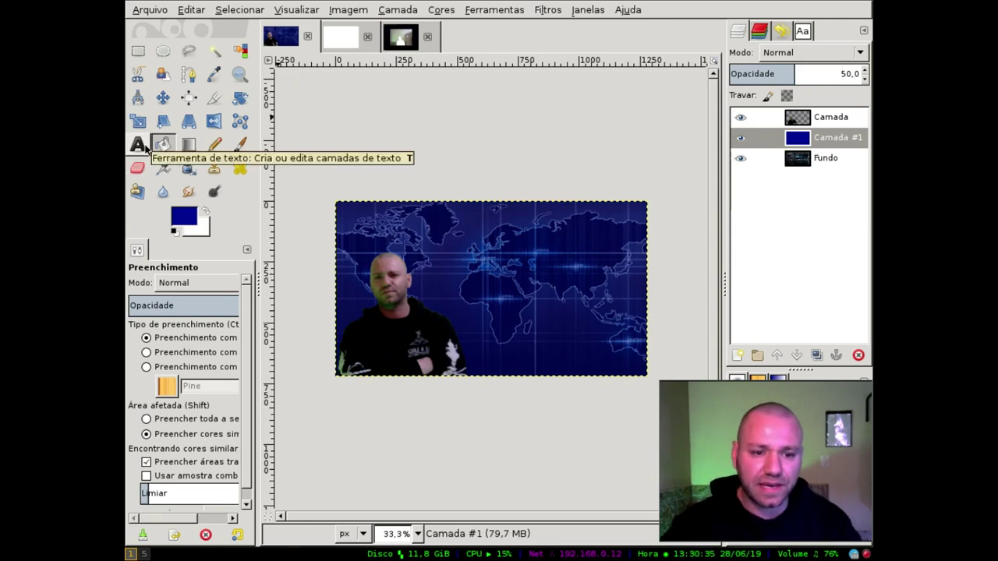
- Add a HACKDAY text box on the map
left_click(138, 144)
left_click(464, 238)
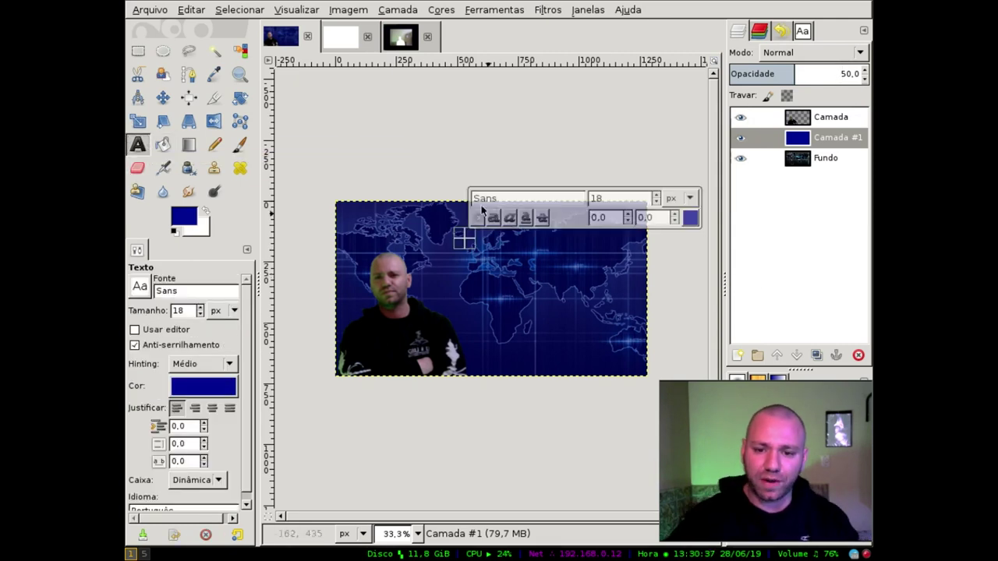
type("HACKDAY")
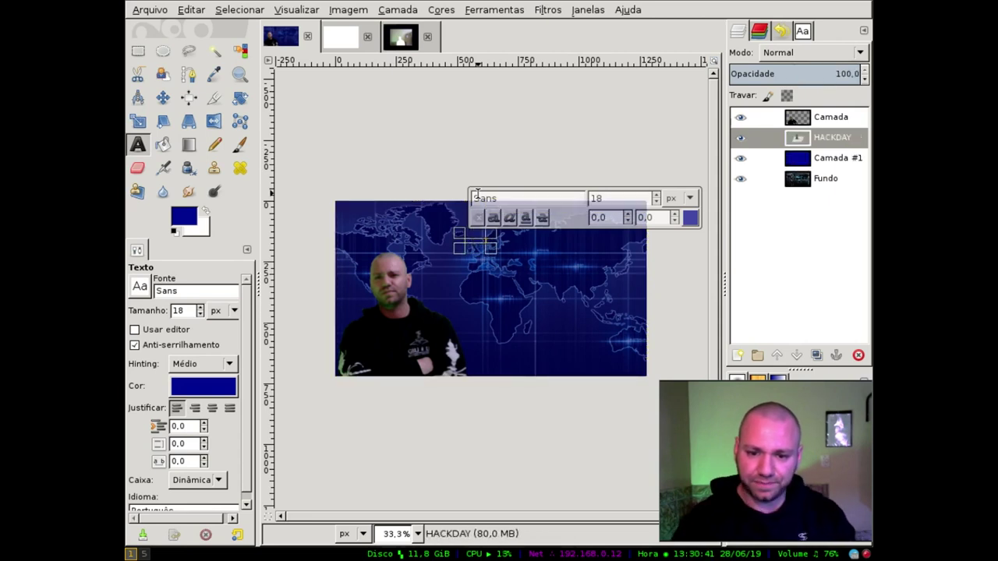
key("Escape")
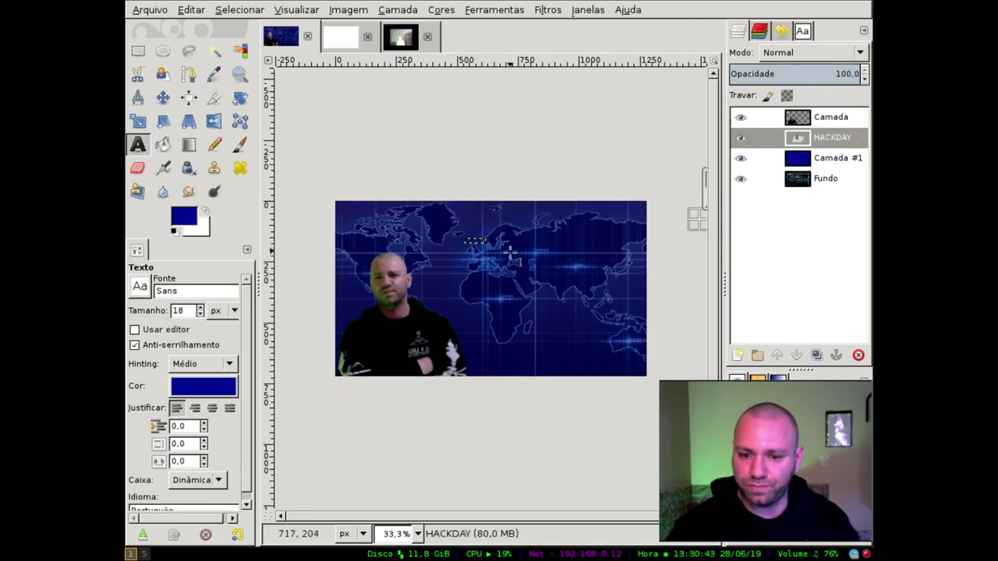
left_click(485, 247)
- Make the HACKDAY text white in the URW Gothic L Book font
left_click(692, 217)
left_click(722, 270)
left_click(810, 308)
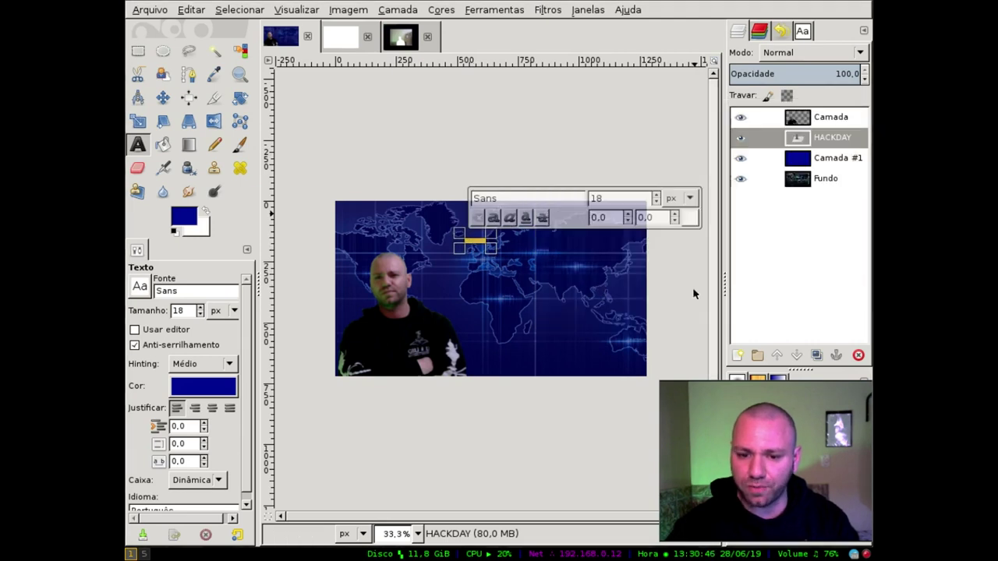
left_click(803, 31)
scroll(784, 239, "down", 5)
scroll(784, 239, "down", 5)
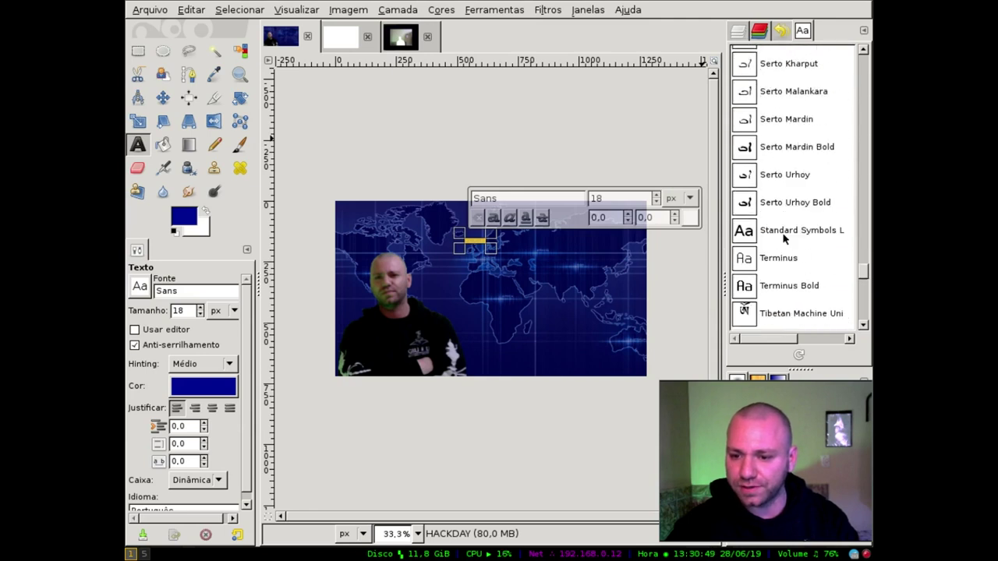
scroll(784, 238, "down", 4)
scroll(773, 202, "down", 1)
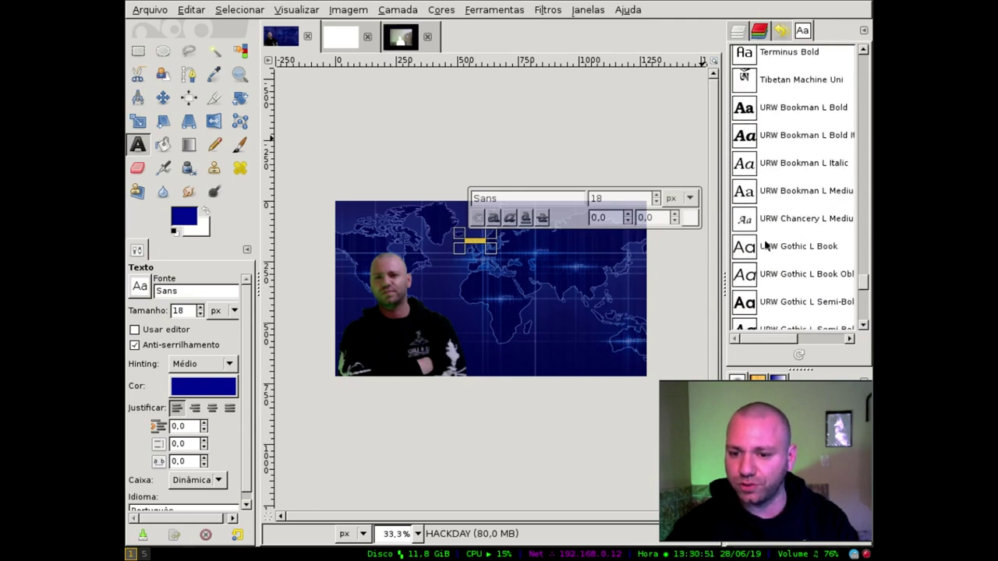
left_click(766, 246)
- Set the HACKDAY text size to 160 px and shift the title slightly left
double_click(610, 199)
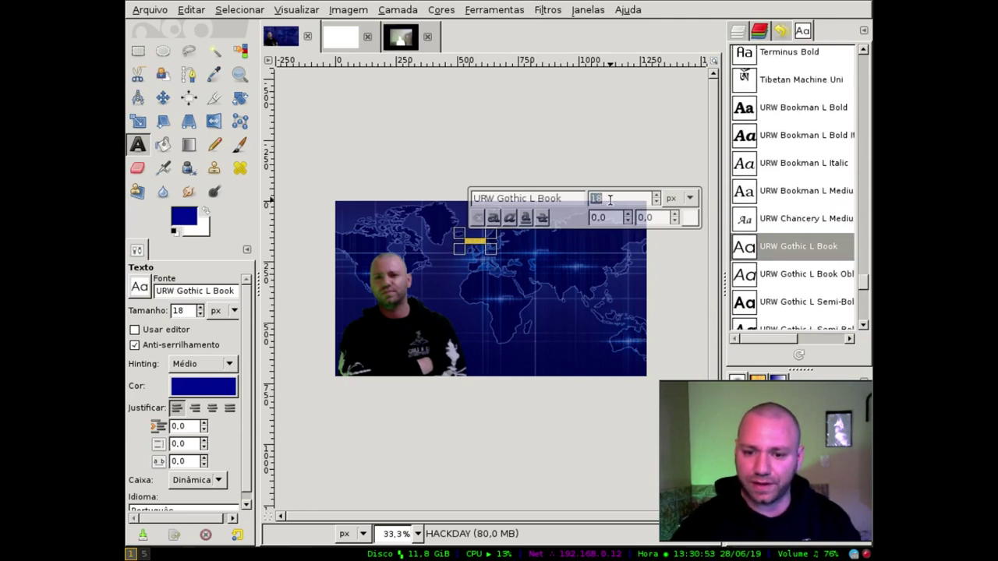
type("100")
key("Return")
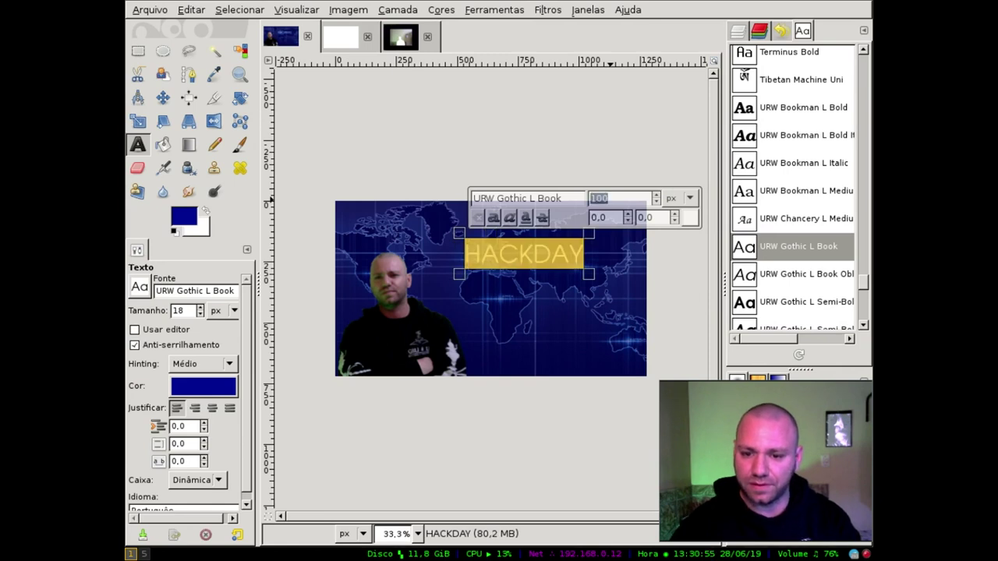
type("200")
type("18")
key("Return")
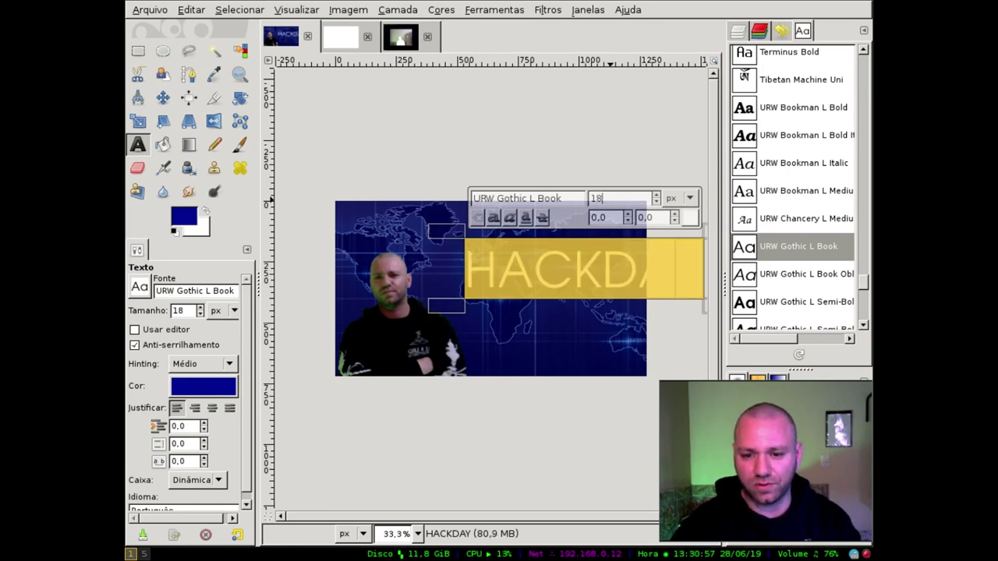
type("0")
key("Return")
type("160")
key("Return")
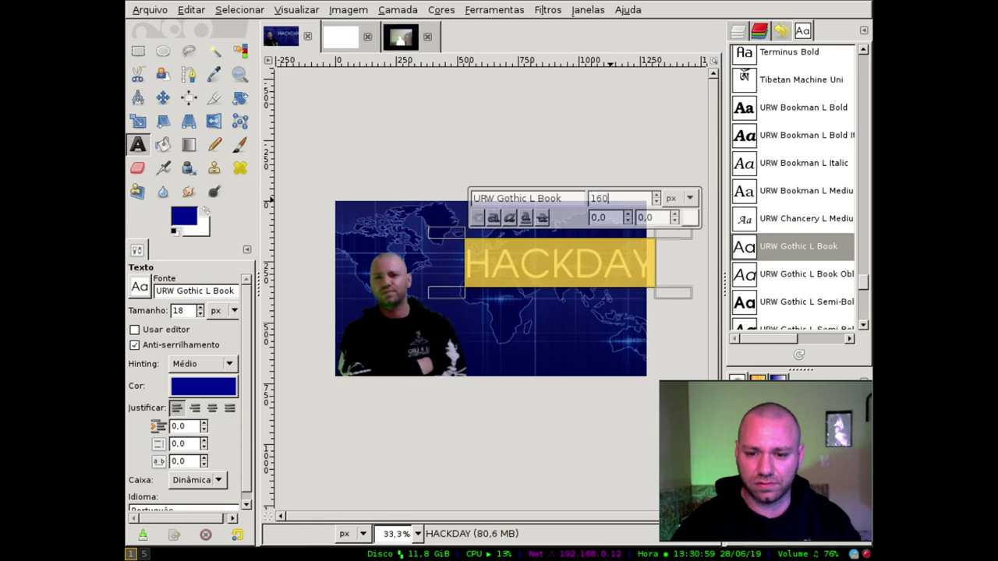
key("m")
left_click_drag(593, 280, 566, 289)
- Make all of the HACKDAY text bold
key("t")
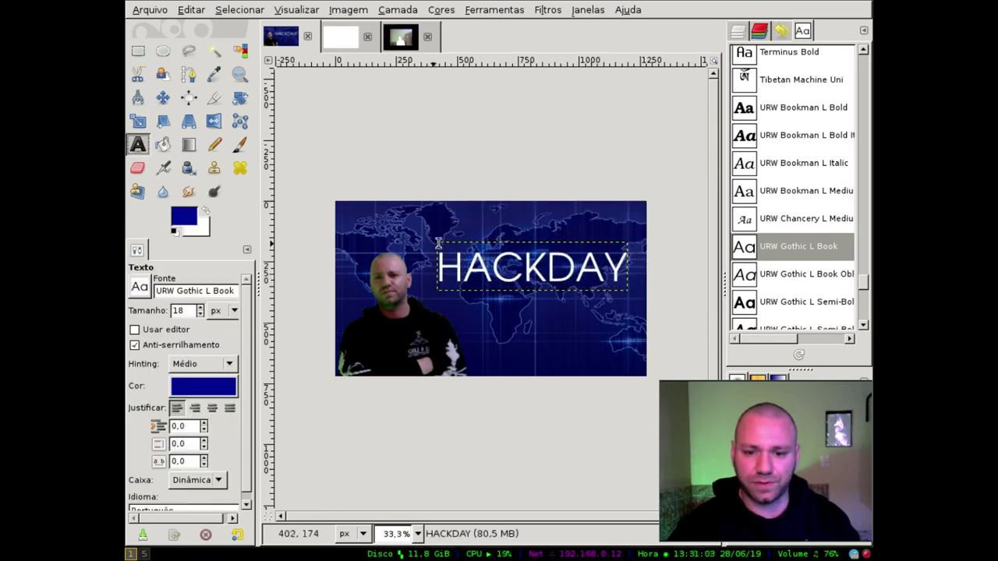
left_click(461, 269)
key("ctrl+a")
left_click(465, 220)
left_click(521, 269)
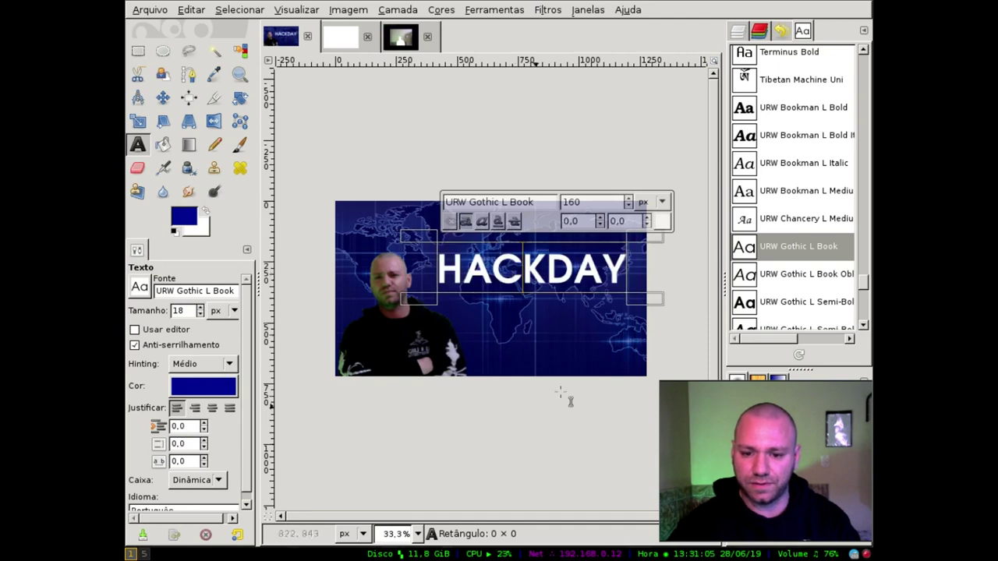
- Show the Layers list and select the HACKDAY text layer
left_click(737, 31)
scroll(395, 313, "up", 1, "ctrl")
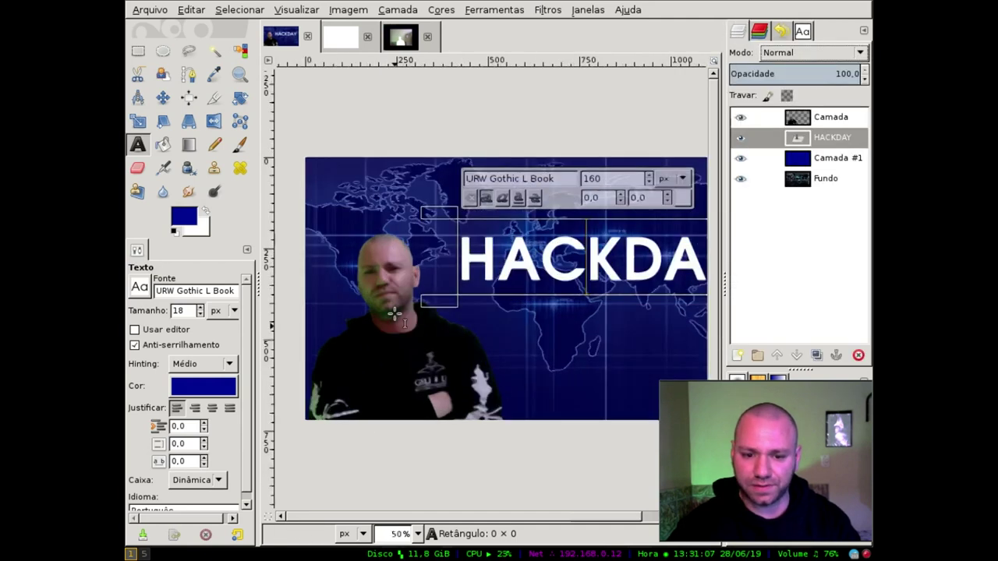
scroll(395, 313, "up", 2, "ctrl")
scroll(392, 316, "down", 1, "ctrl")
scroll(392, 316, "down", 1, "ctrl")
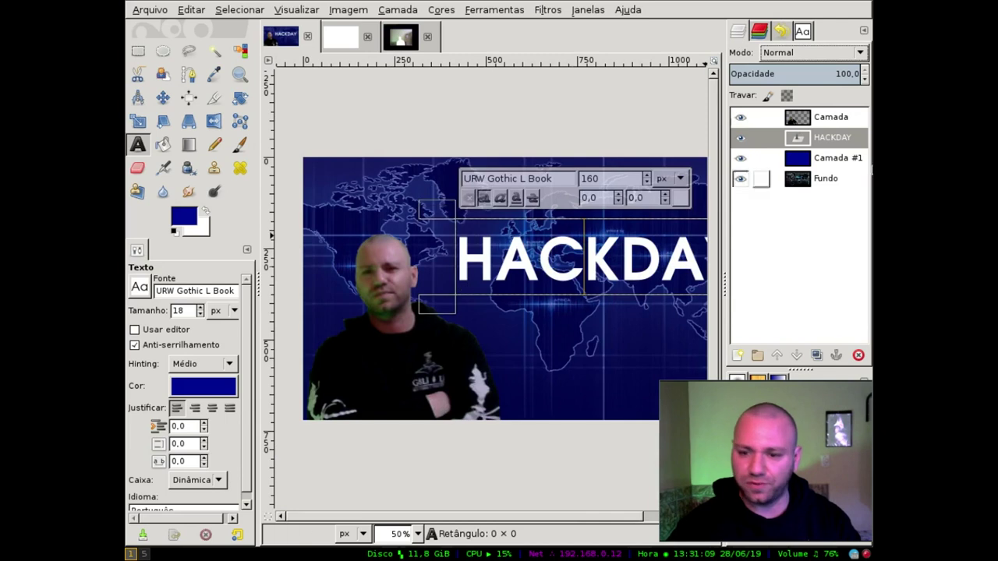
left_click(837, 138)
- Turn the person layer's alpha into a selection, then shrink it to a 1 px border
left_click(831, 117)
right_click(831, 117)
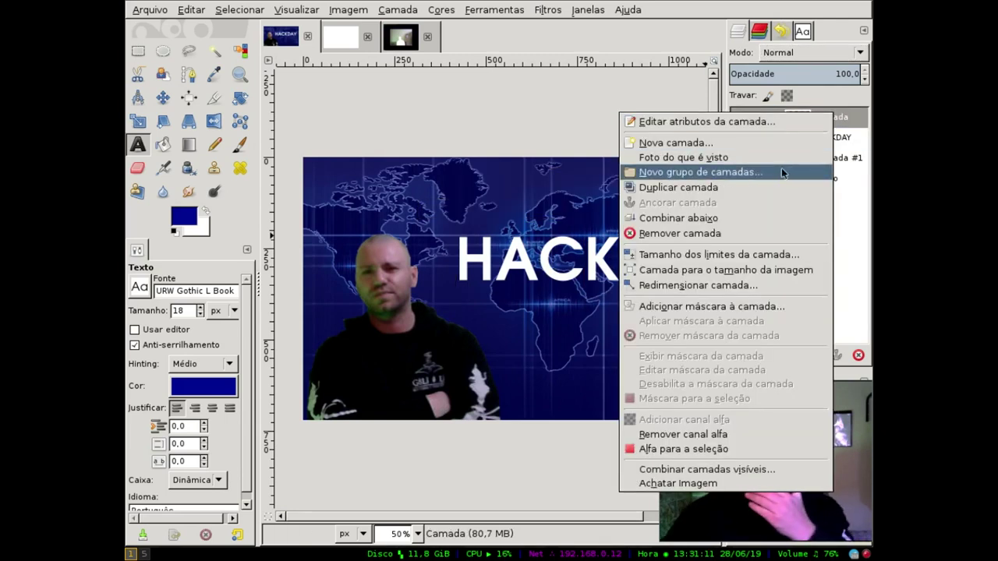
left_click(693, 451)
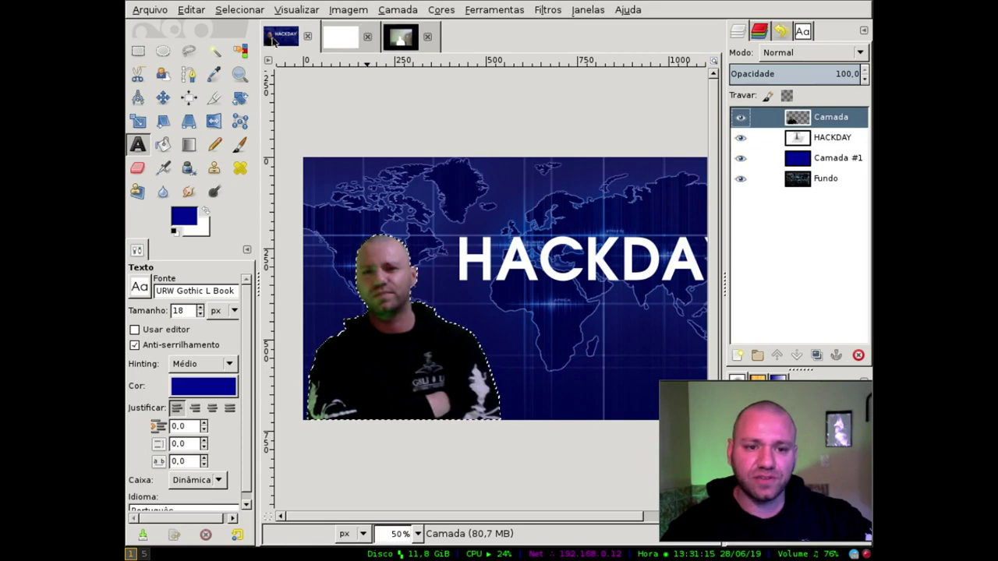
left_click(239, 9)
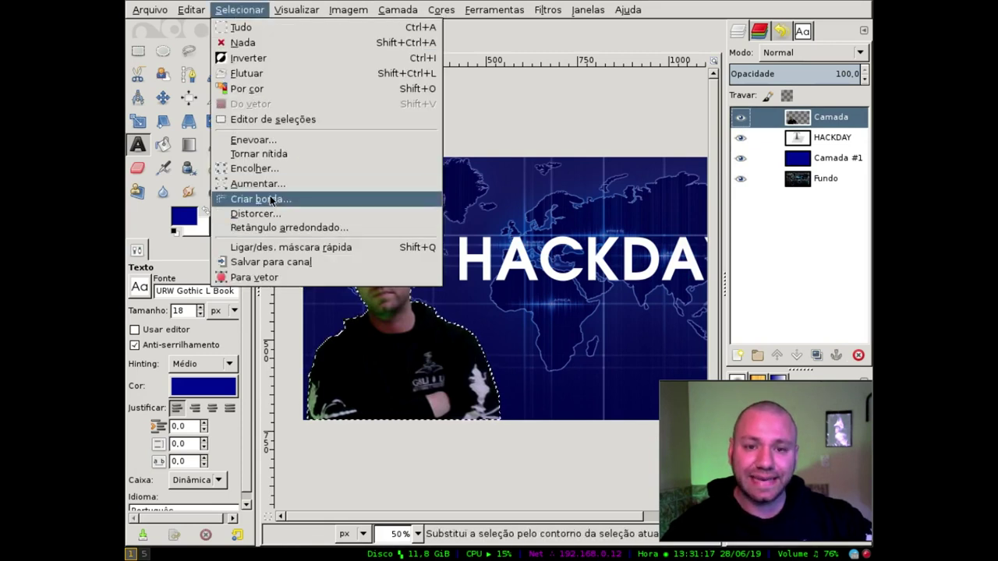
left_click(270, 200)
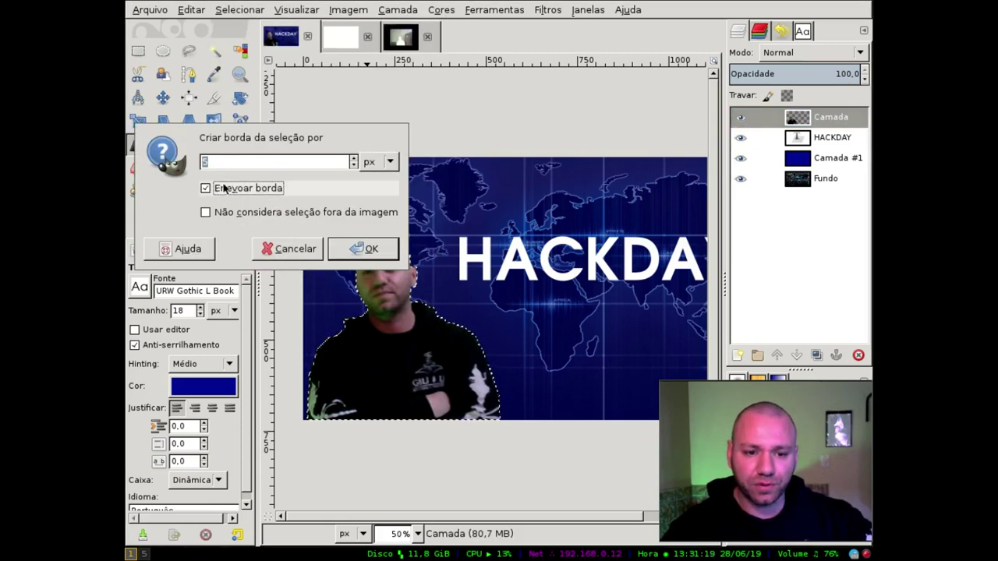
left_click(222, 159)
type("12")
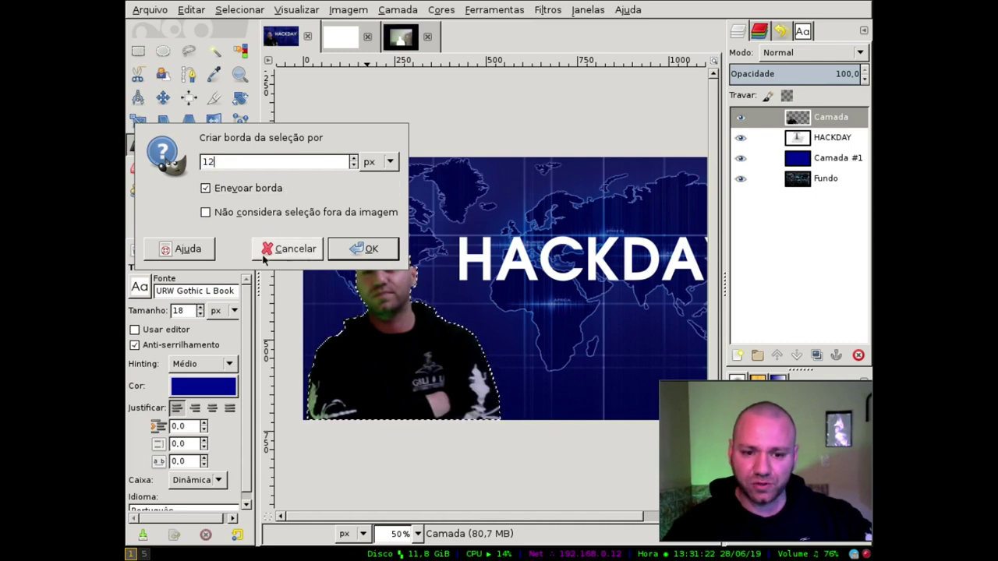
left_click(343, 249)
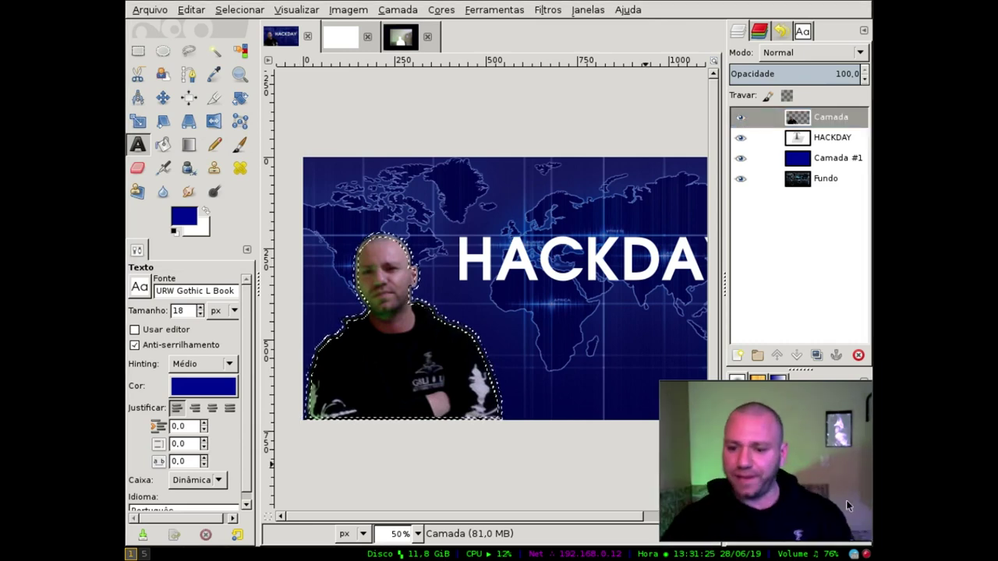
- Add a new transparent layer and choose a bright blue paint colour
left_click(737, 355)
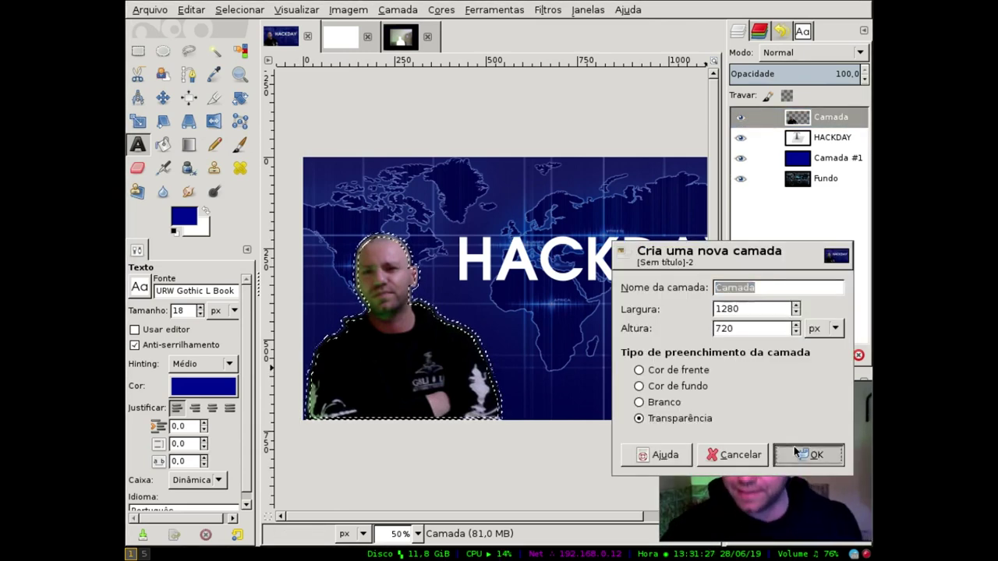
left_click(803, 454)
left_click(206, 212)
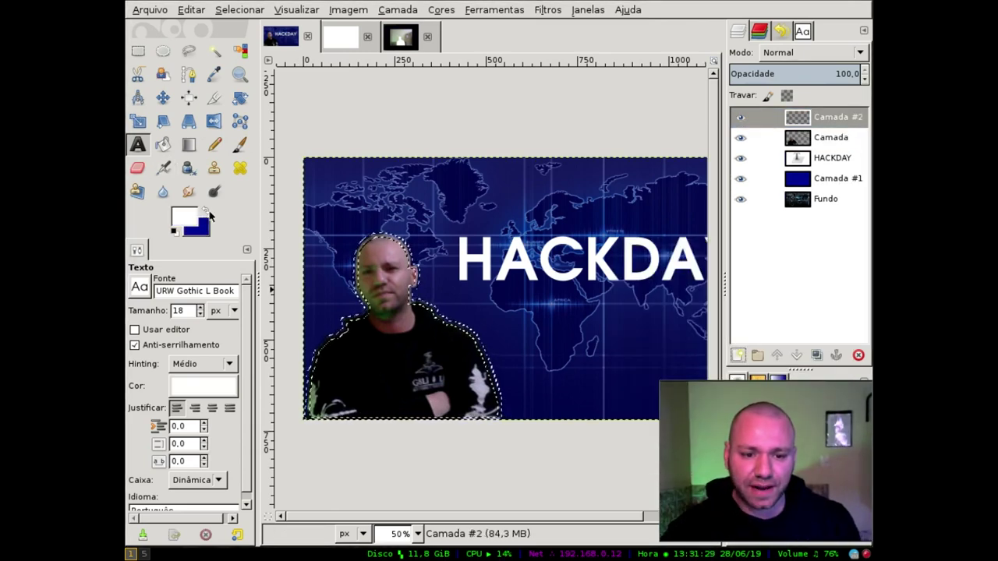
left_click(335, 152)
left_click_drag(216, 39, 238, 37)
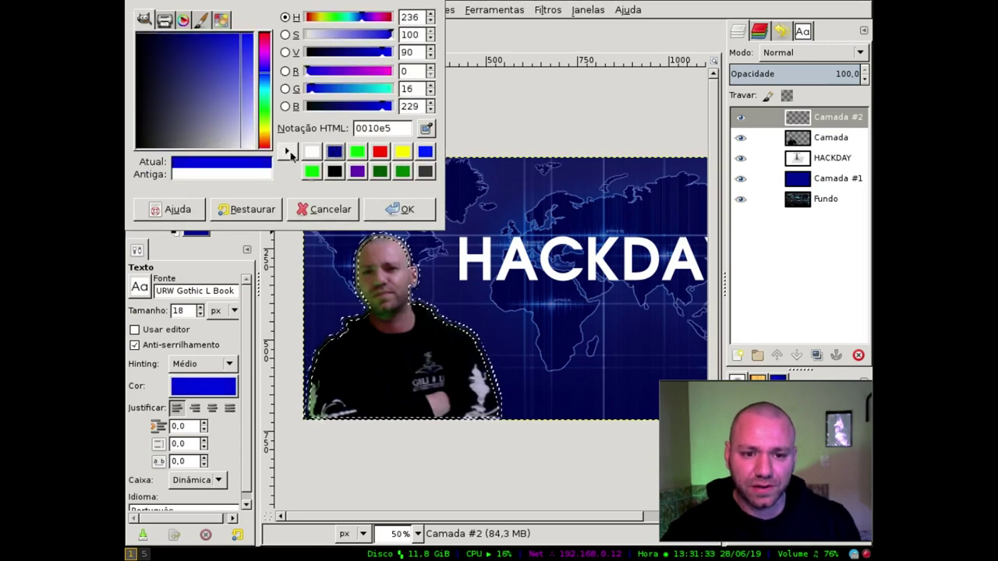
left_click(402, 209)
- Bucket-fill the border blue, clear the selection, and move the layer below the person
left_click(162, 144)
scroll(401, 230, "up", 3)
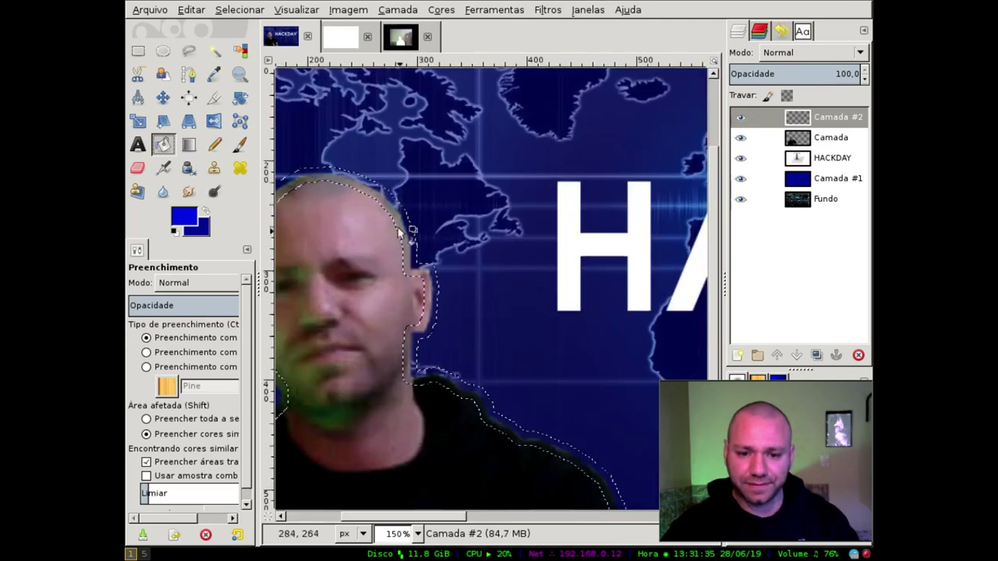
left_click(381, 198)
scroll(381, 198, "down", 2)
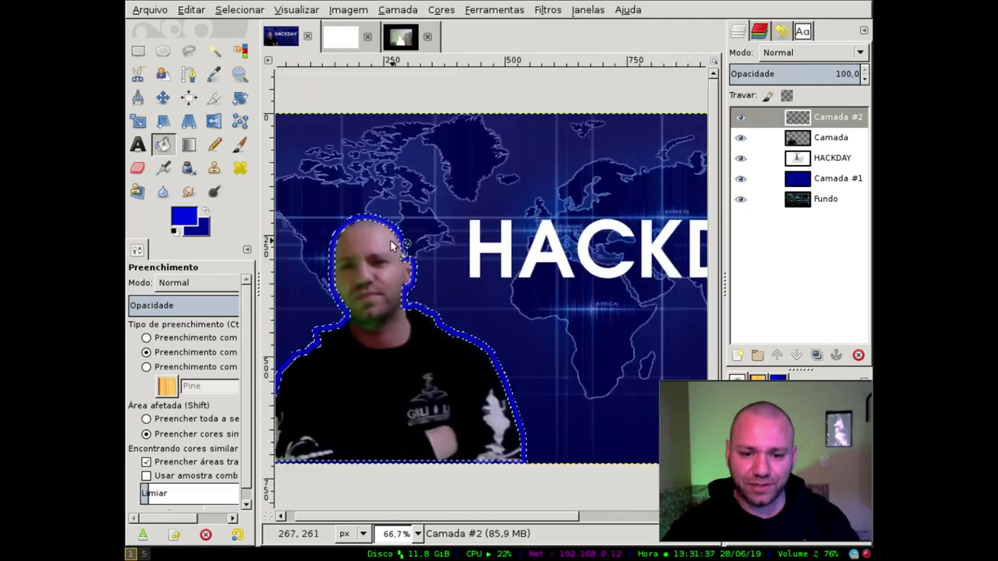
left_click(138, 51)
left_click(474, 209)
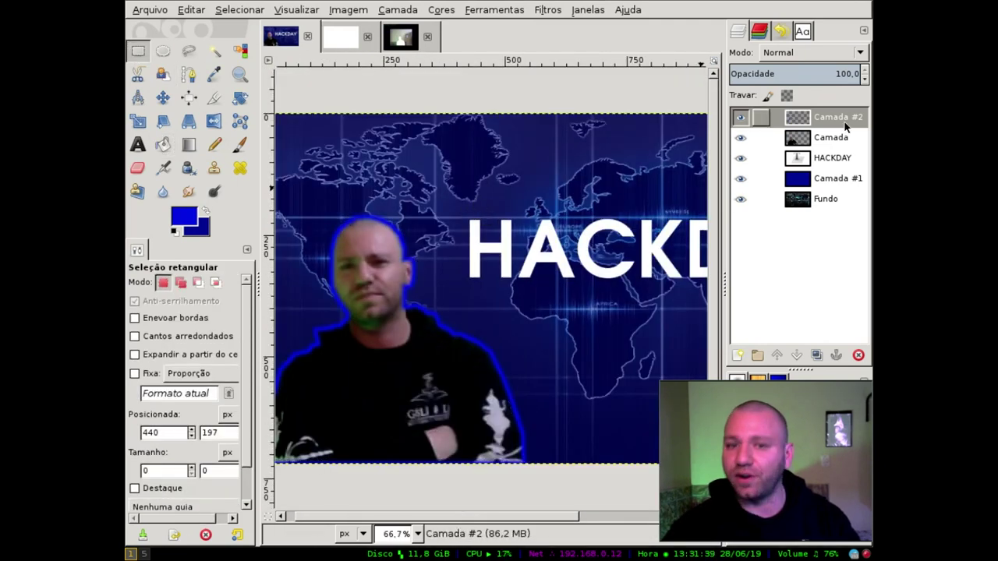
left_click_drag(797, 117, 853, 150)
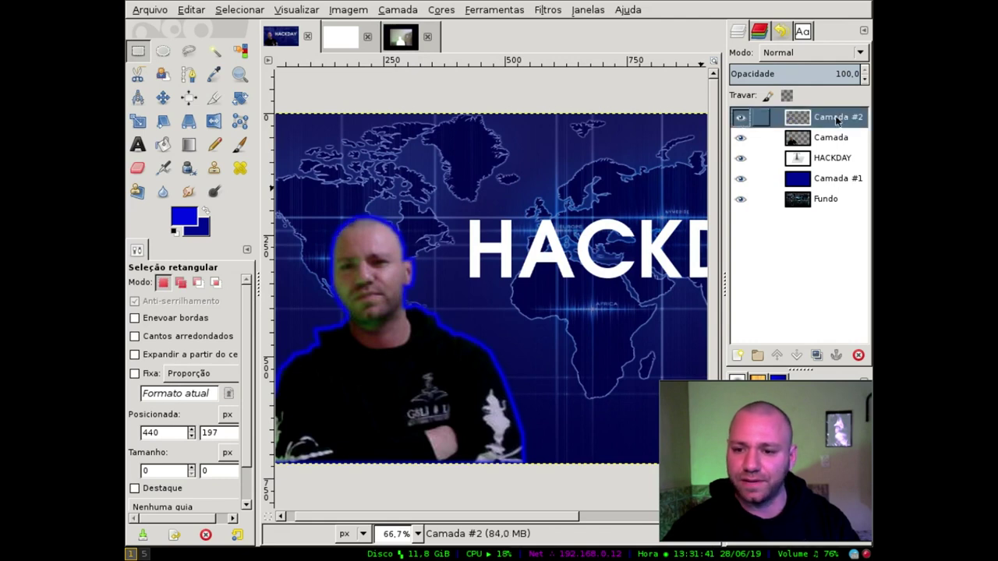
- Lower the Camada #2 outline layer's opacity to 51, then reselect the person layer
scroll(417, 334, "down", 1)
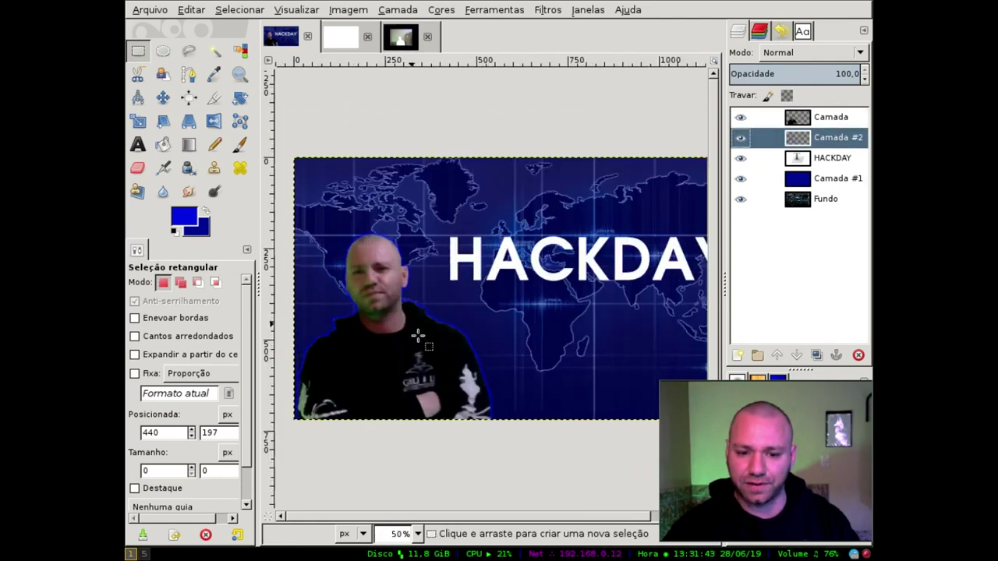
scroll(421, 332, "up", 2)
left_click(865, 79)
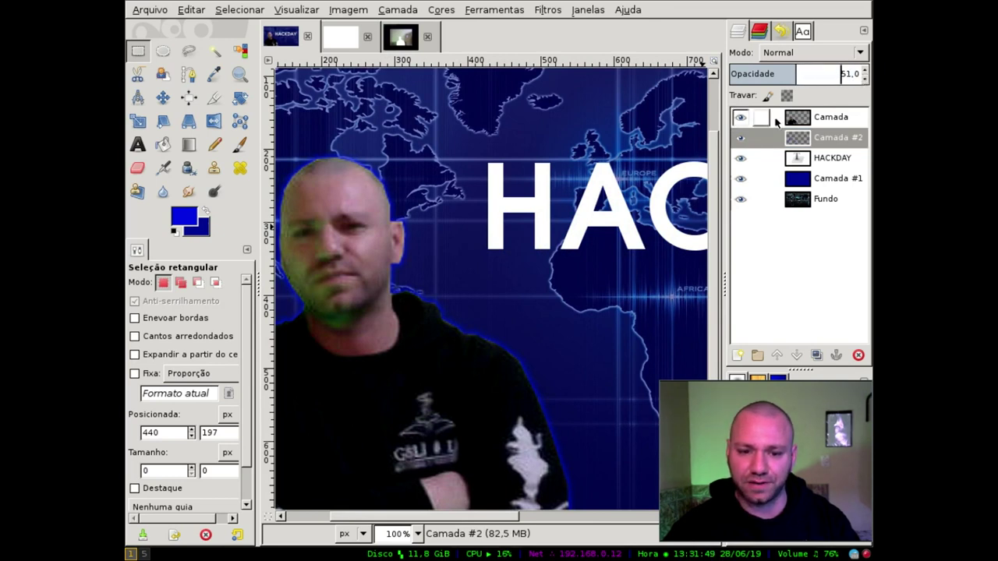
scroll(467, 248, "down", 2)
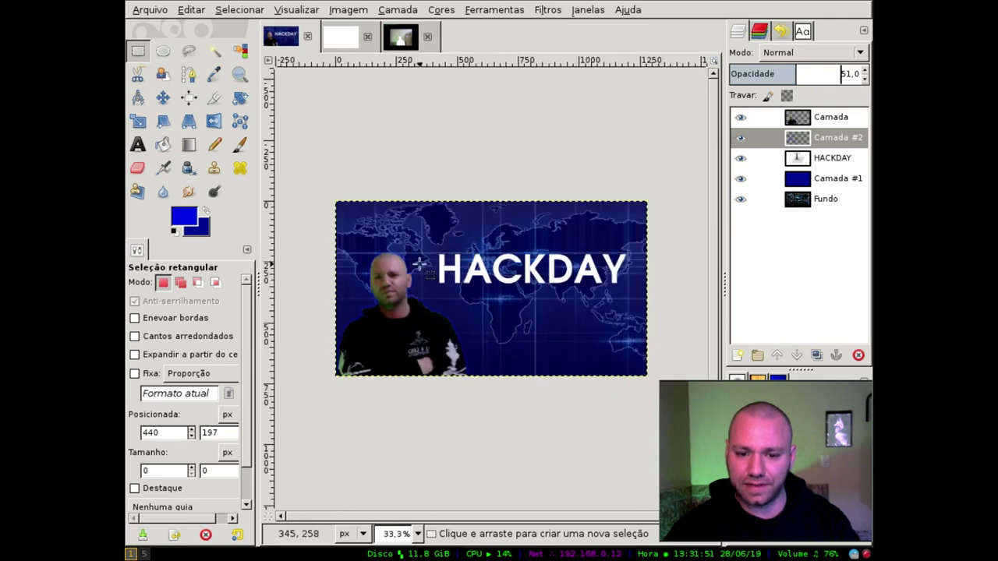
left_click(828, 121)
left_click(441, 9)
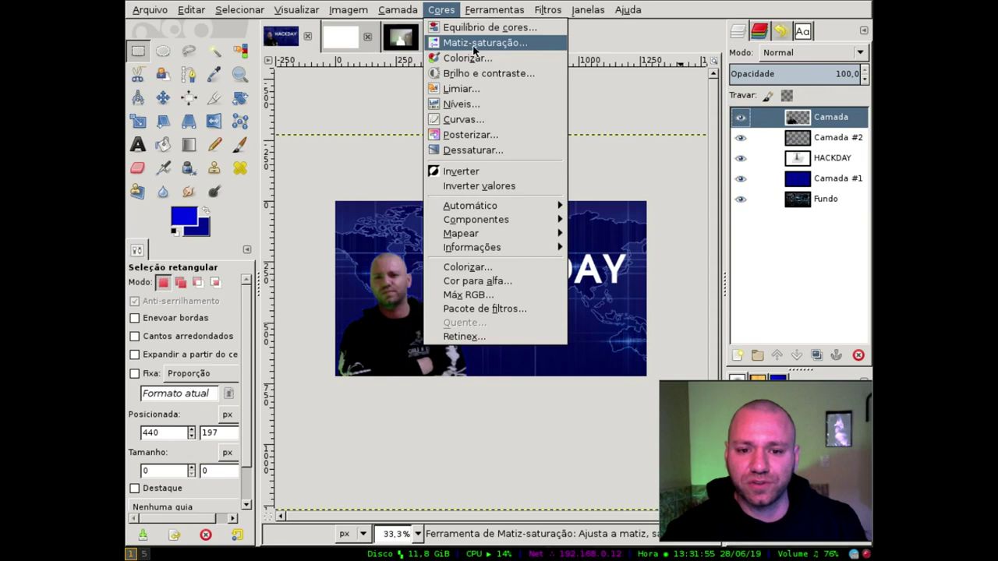
- Desaturate the person to greyscale using the Average mode
left_click(484, 151)
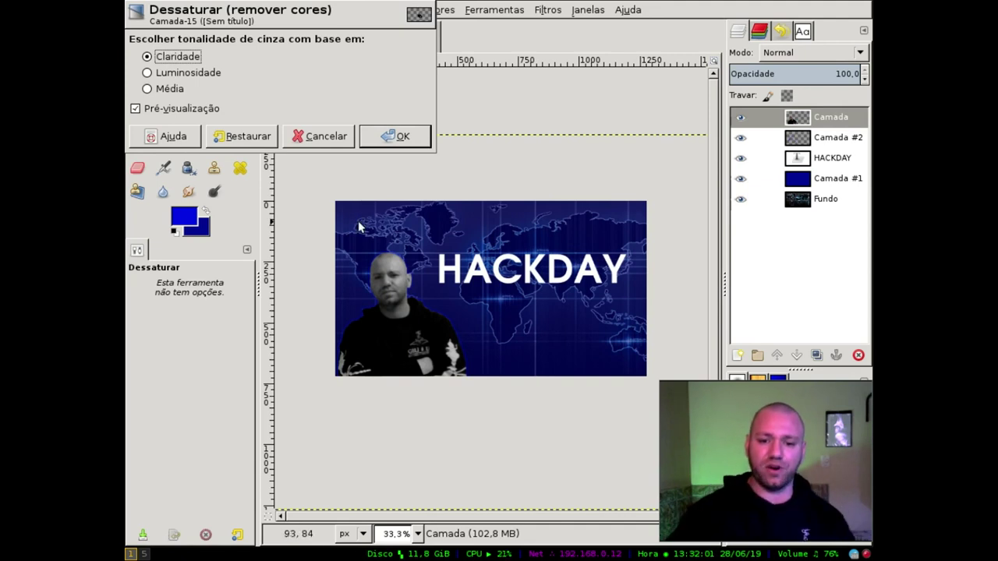
left_click(202, 73)
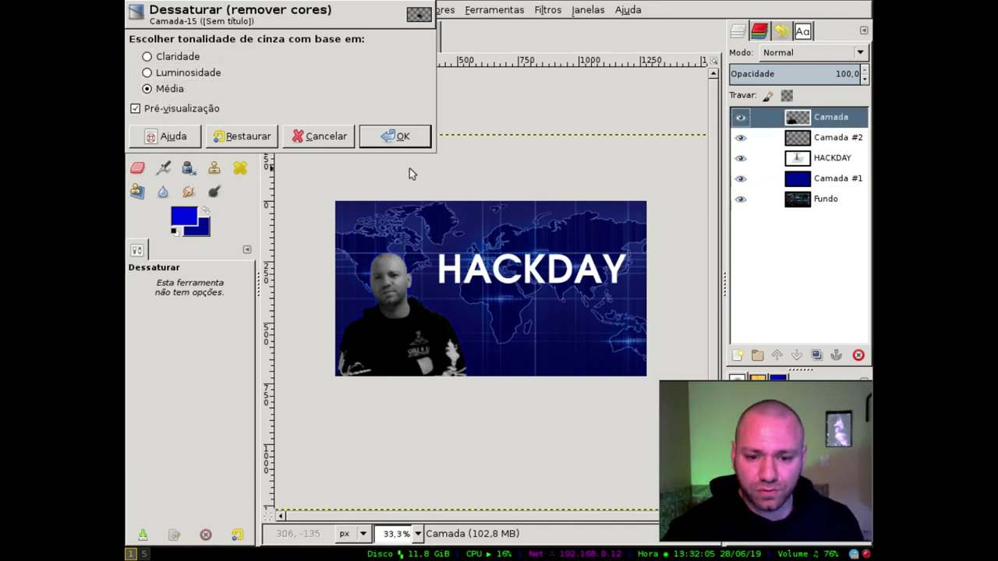
left_click(389, 136)
scroll(332, 284, "up", 2)
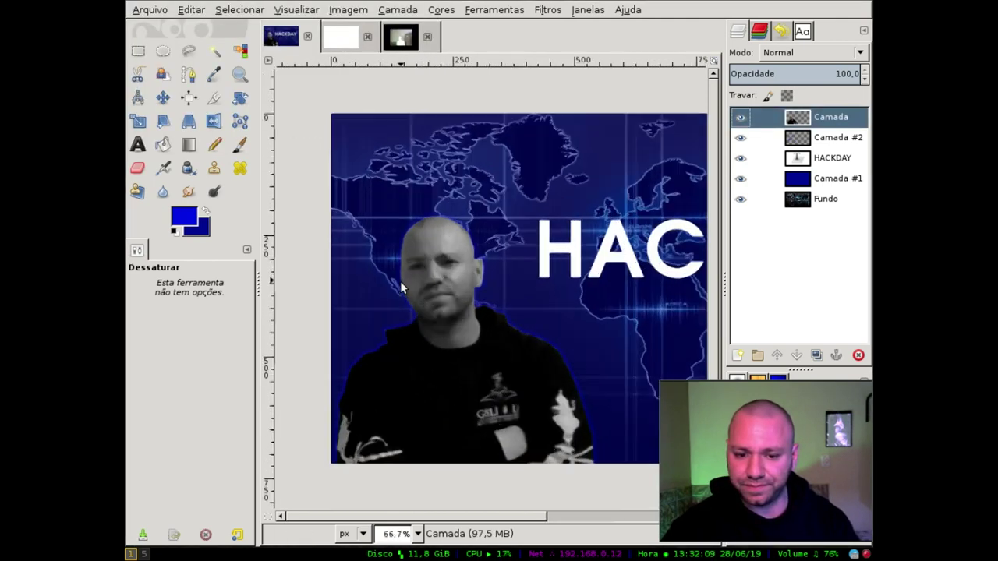
- Nudge the Camada #2 blue outline right by 4, 1 pixels, then reselect the person layer
left_click(838, 137)
left_click(162, 96)
scroll(452, 252, "up", 2)
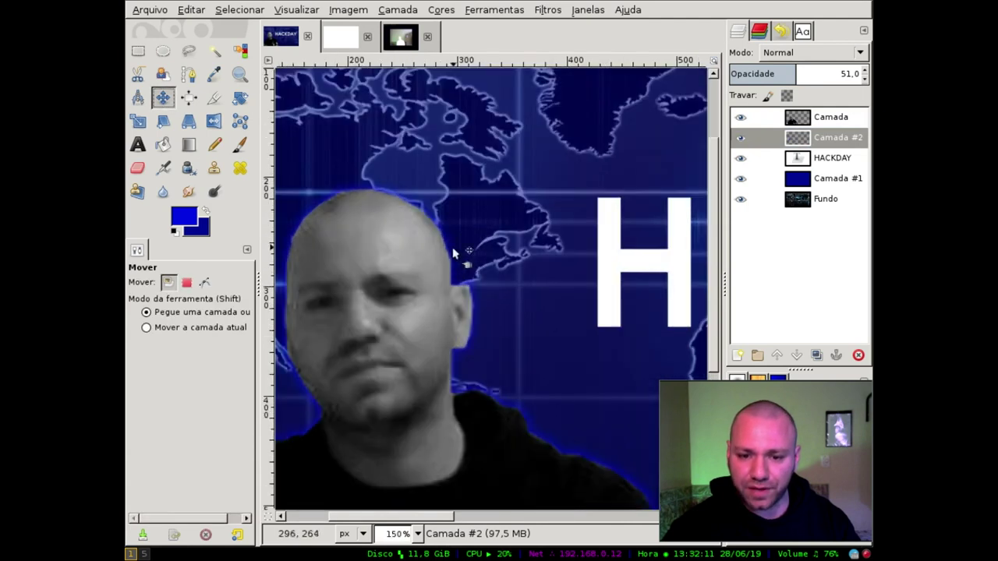
left_click_drag(455, 255, 456, 255)
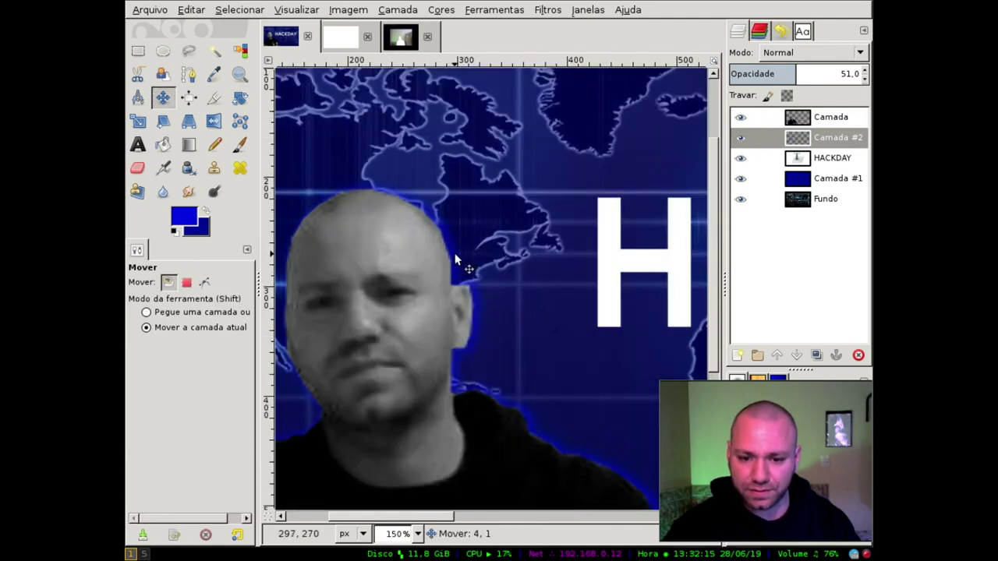
scroll(376, 307, "down", 1)
scroll(364, 322, "down", 1)
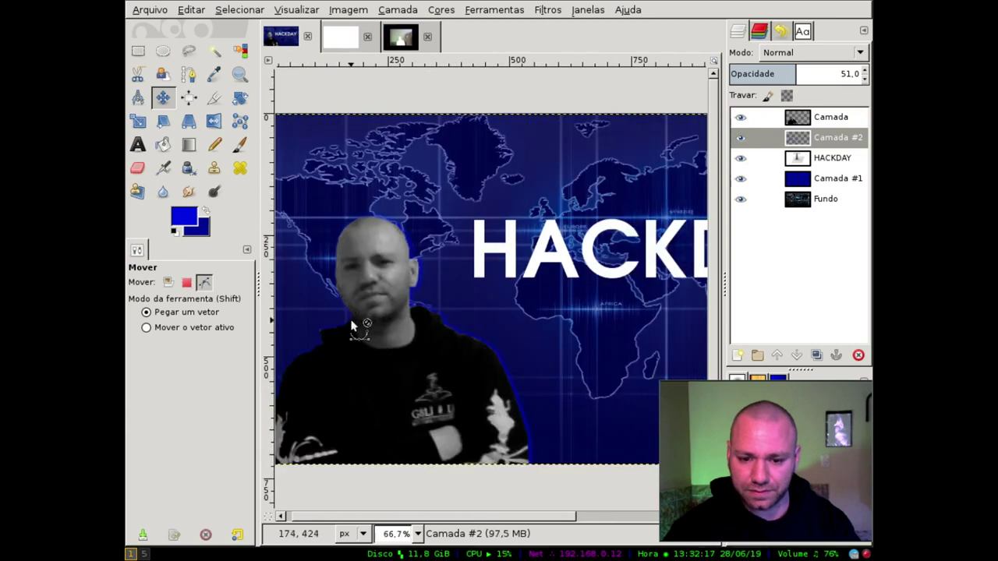
scroll(350, 327, "down", 1)
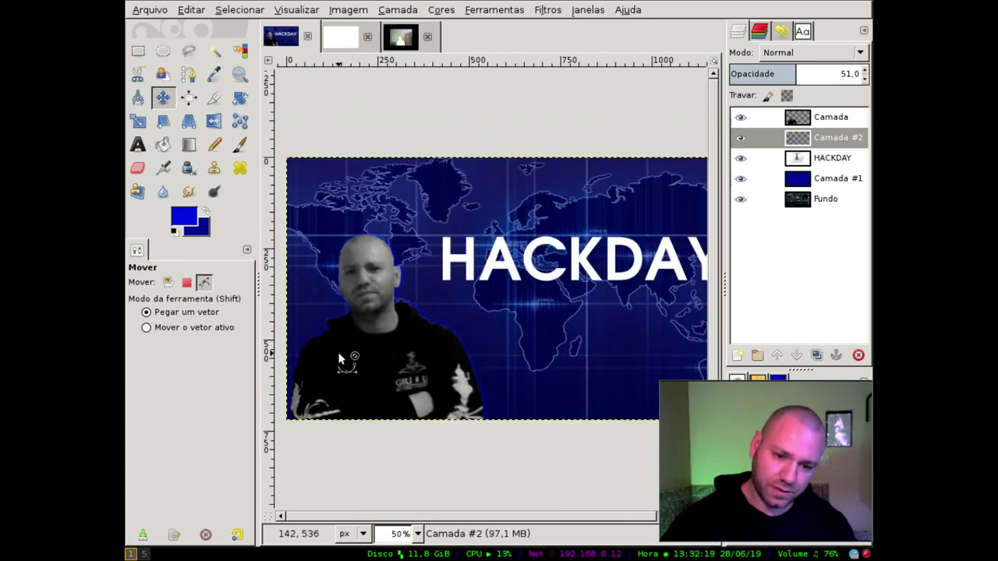
scroll(406, 284, "up", 1)
scroll(406, 285, "down", 2)
scroll(406, 288, "up", 1)
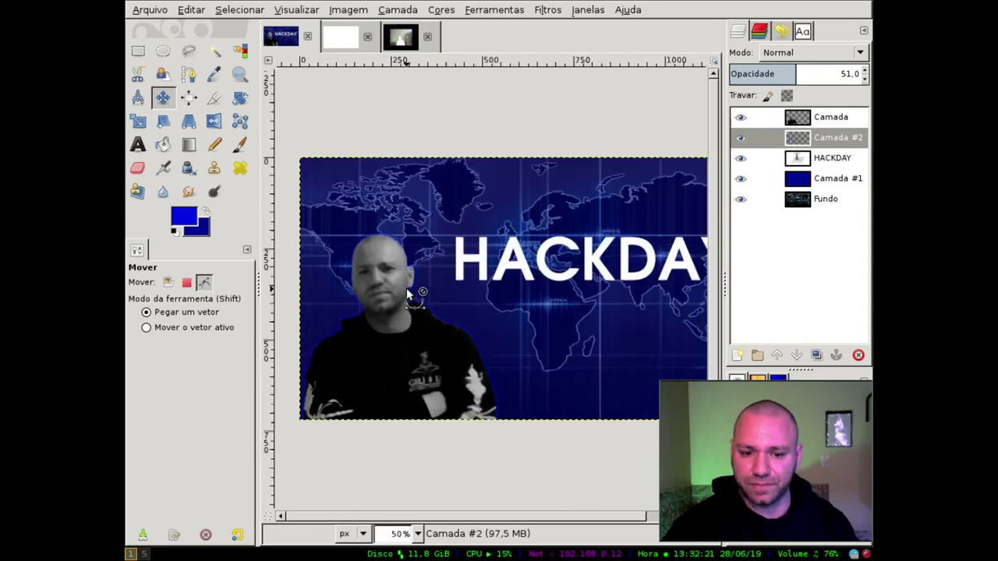
left_click(441, 9)
left_click(796, 117)
double_click(796, 117)
- Colorize the person layer blue at hue 217, raising saturation to 30
left_click(758, 153)
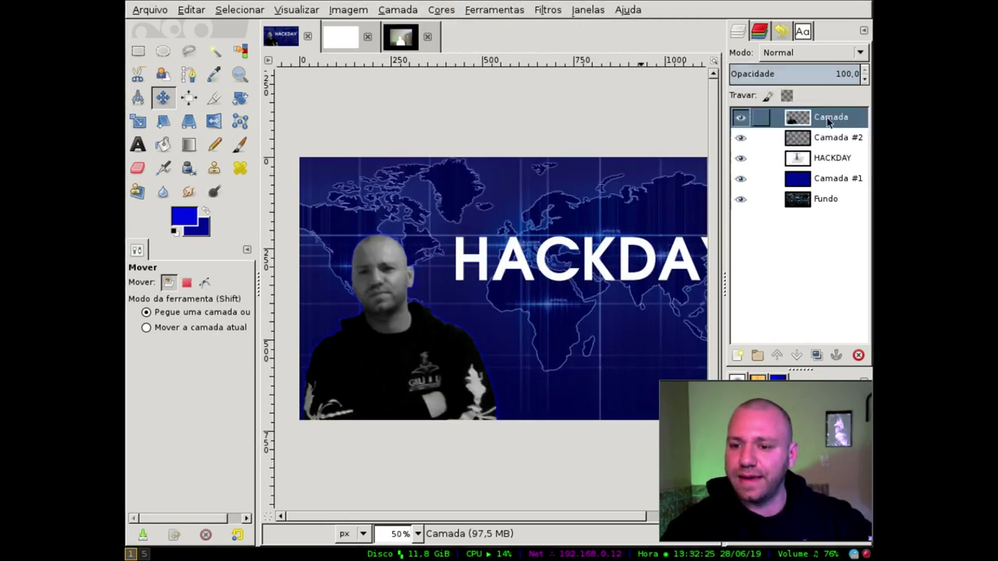
left_click(398, 10)
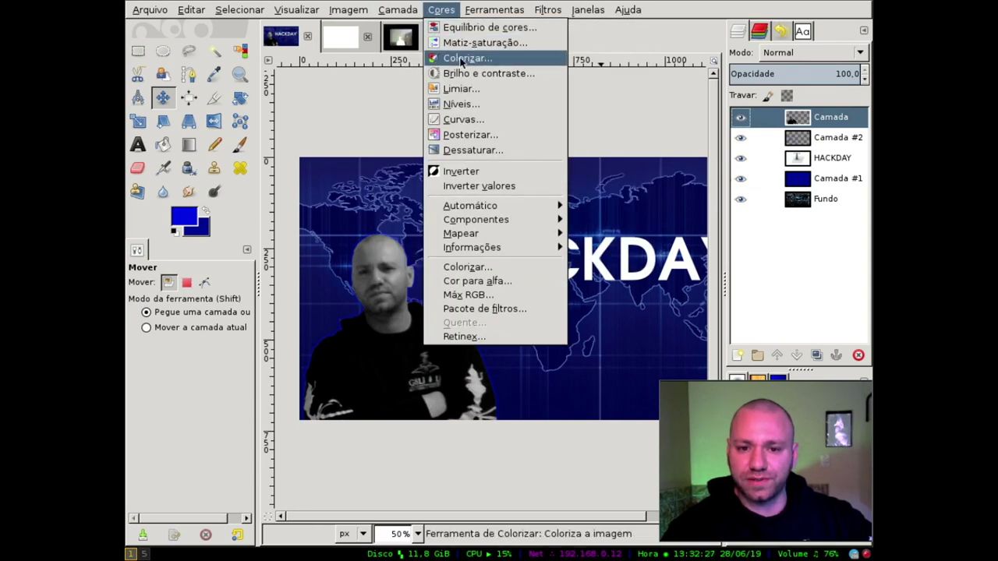
left_click(459, 57)
scroll(449, 80, "up", 1)
scroll(448, 78, "up", 1)
scroll(447, 79, "down", 2)
mouse_move(468, 81)
left_mouse_down()
mouse_move(444, 82)
mouse_move(481, 80)
left_mouse_up()
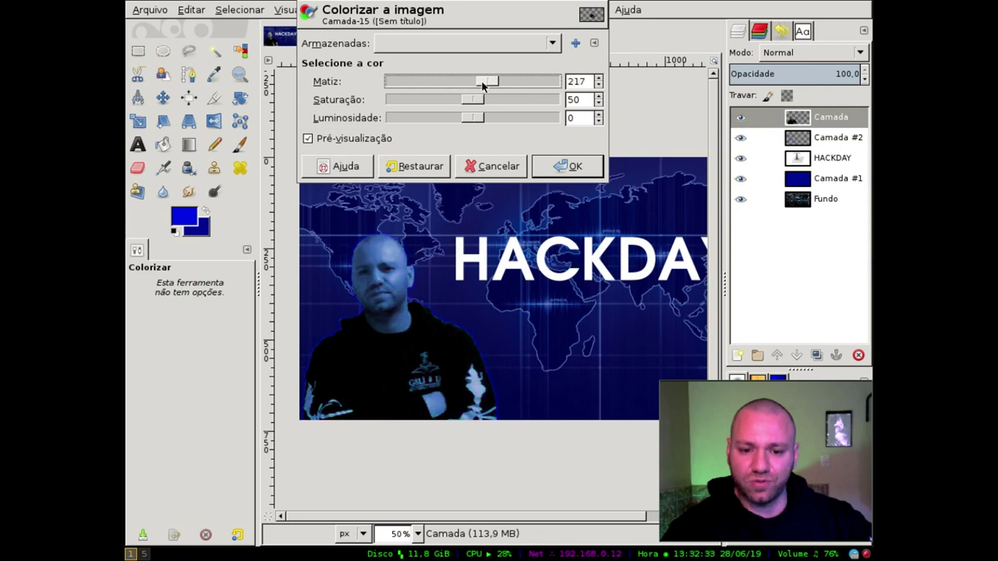
mouse_move(475, 103)
left_mouse_down()
mouse_move(485, 103)
mouse_move(453, 108)
left_mouse_up()
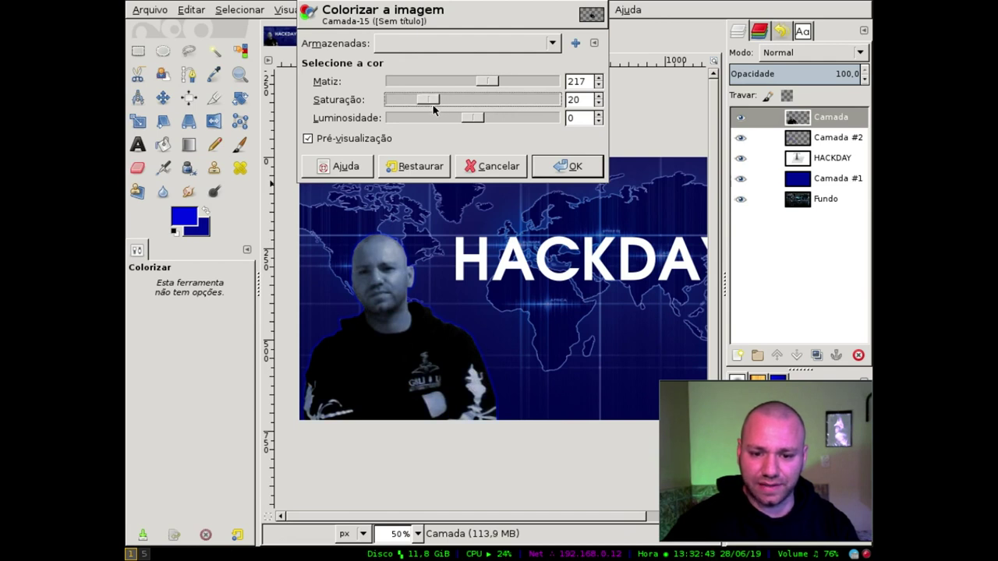
left_click_drag(433, 99, 448, 99)
left_click(567, 166)
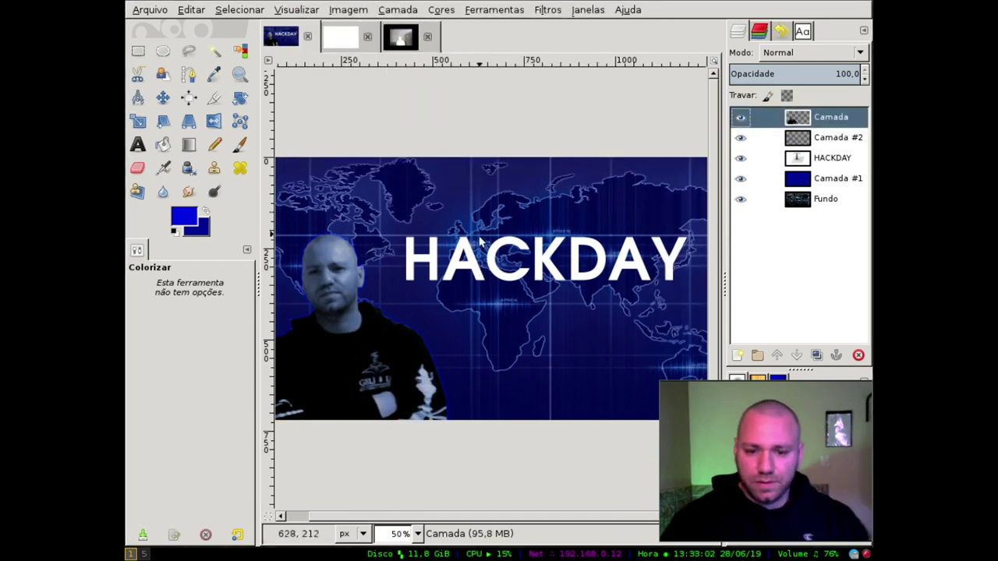
scroll(471, 265, "down", 1, "ctrl")
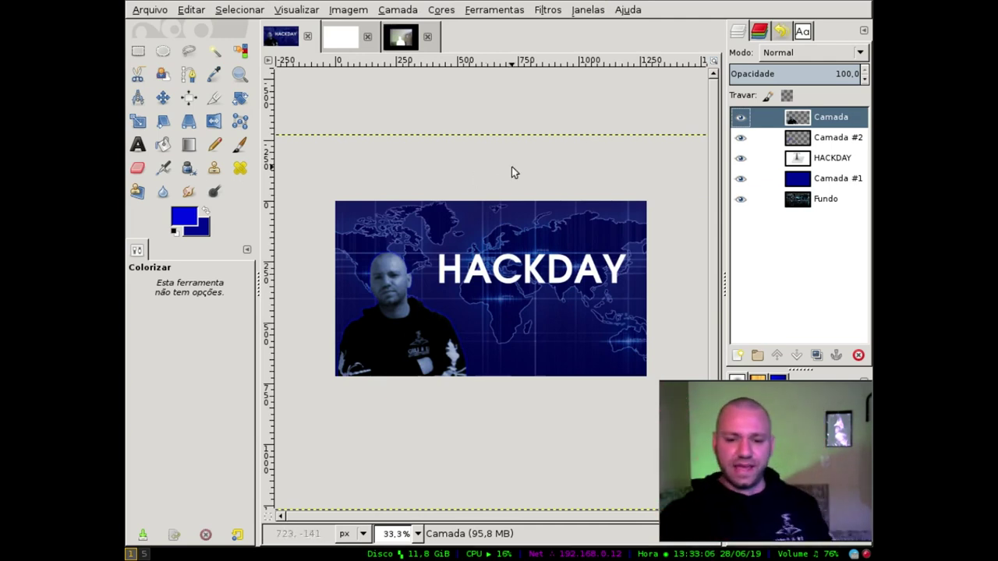
- Reopen the HACKDAY title with the Text tool and select all its letters
left_click(137, 144)
left_click(546, 257)
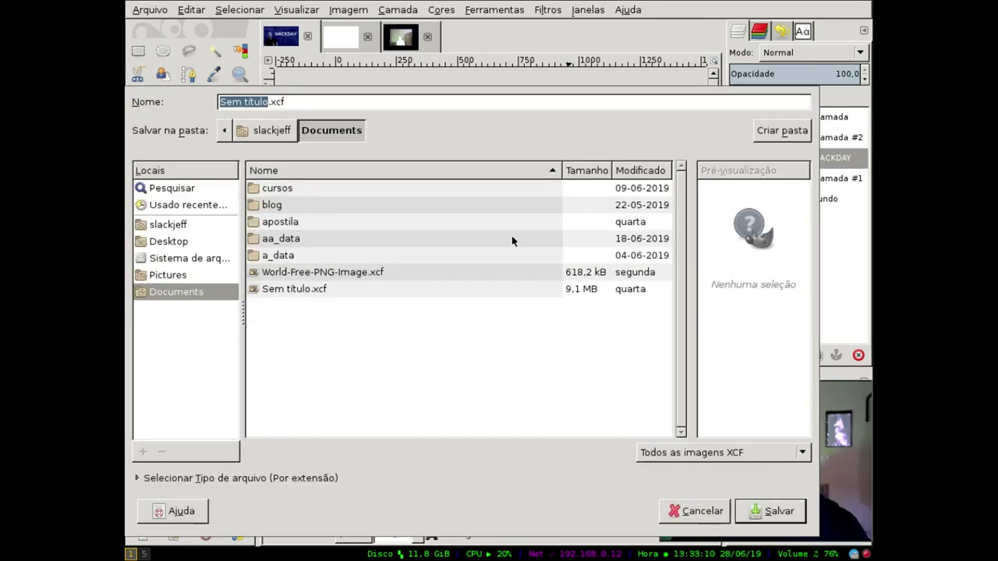
key("ctrl+a")
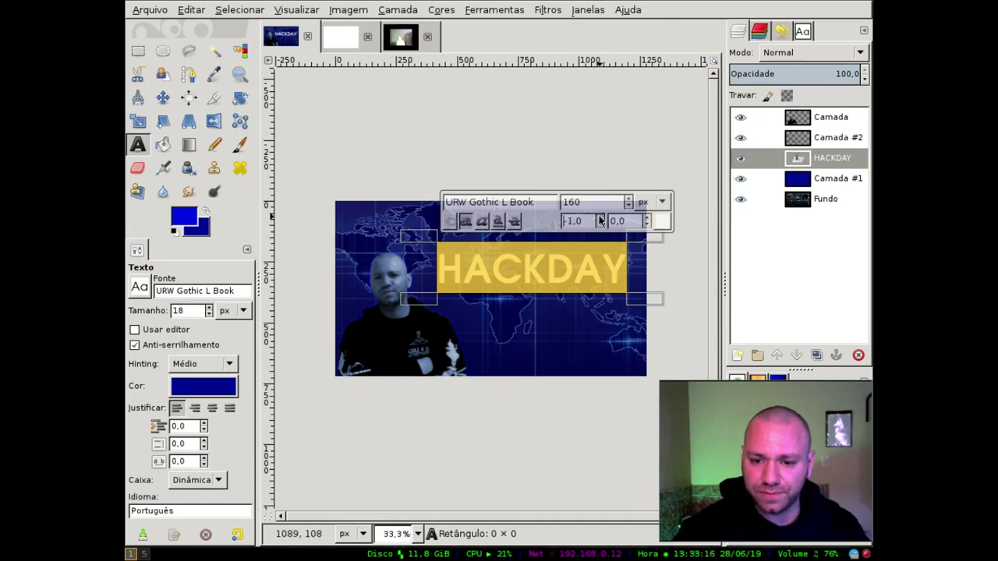
- Widen the HACKDAY letter spacing to 8.0 and nudge the title slightly left
scroll(646, 221, "up", 5)
scroll(646, 222, "up", 1)
scroll(646, 221, "up", 1)
left_click(163, 98)
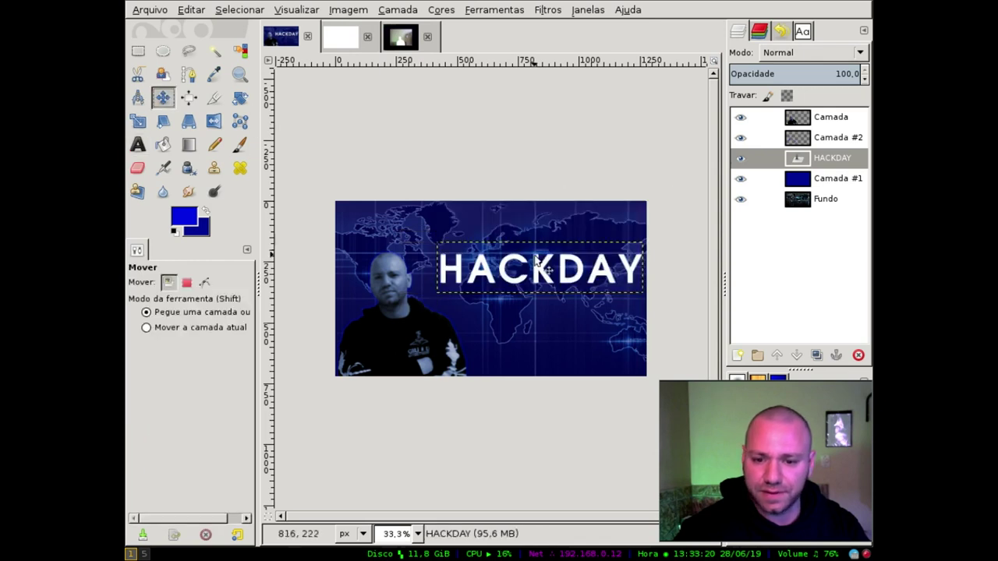
left_click(563, 277)
key("ctrl+z")
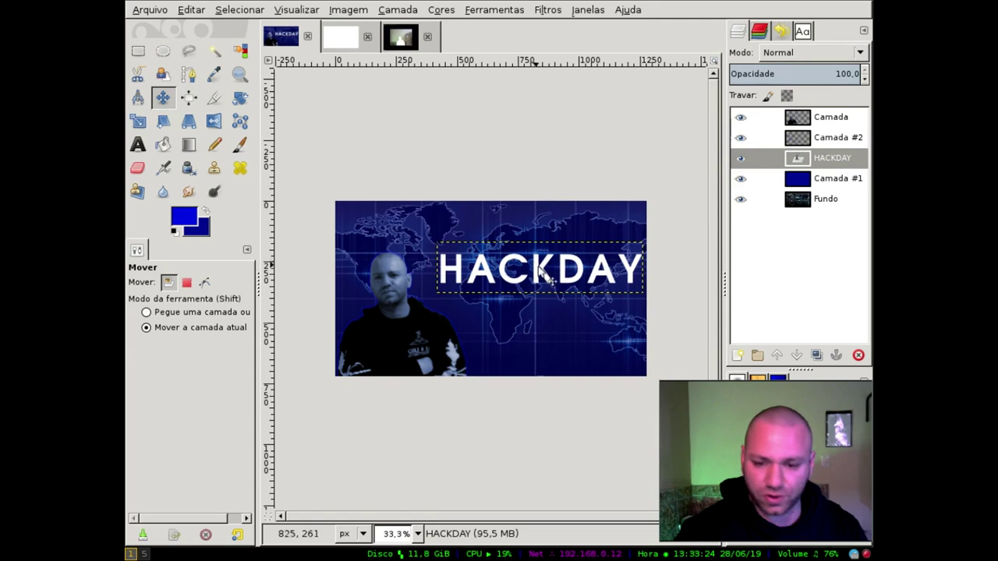
mouse_move(561, 273)
left_mouse_down()
mouse_move(545, 269)
mouse_move(554, 269)
left_mouse_up()
- Turn the Fundo layer's alpha into a selection
scroll(496, 316, "up", 1)
scroll(497, 316, "down", 1)
left_click(799, 200)
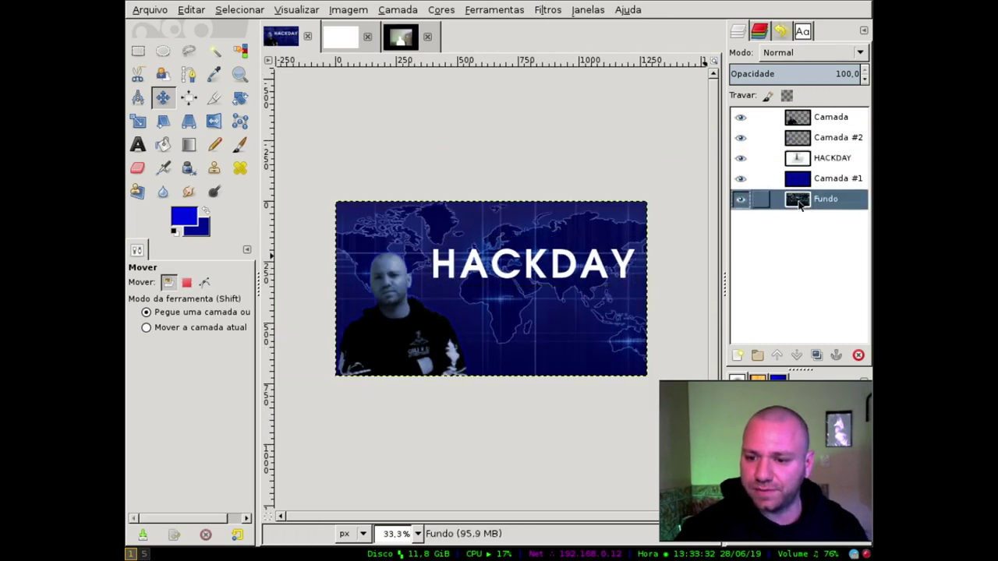
right_click(823, 198)
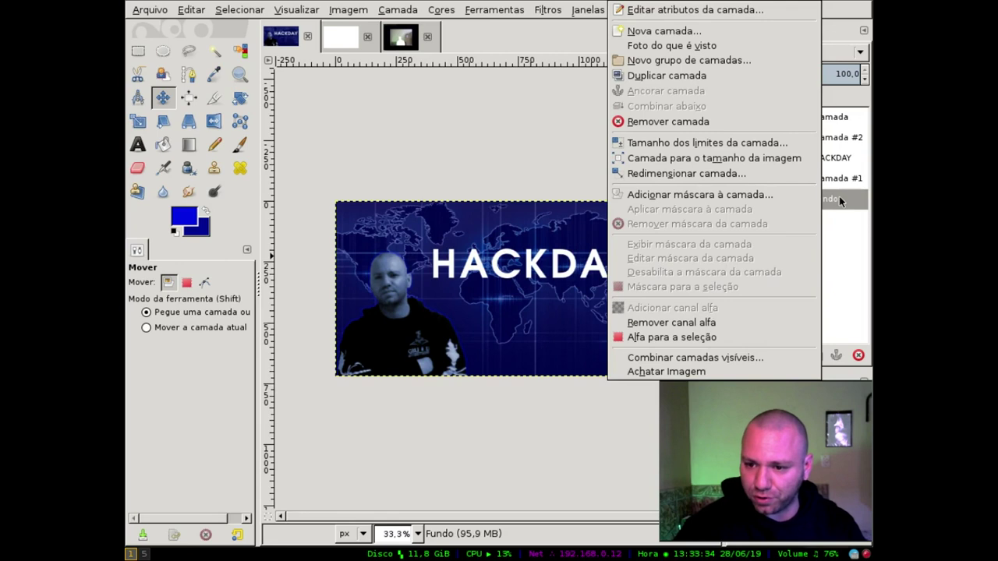
left_click(834, 198)
right_click(829, 200)
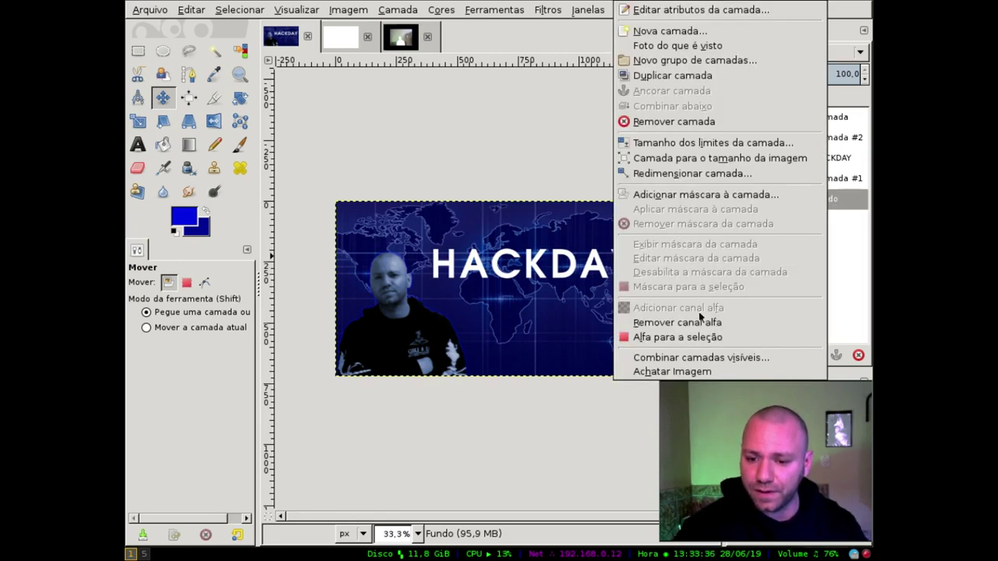
left_click(697, 337)
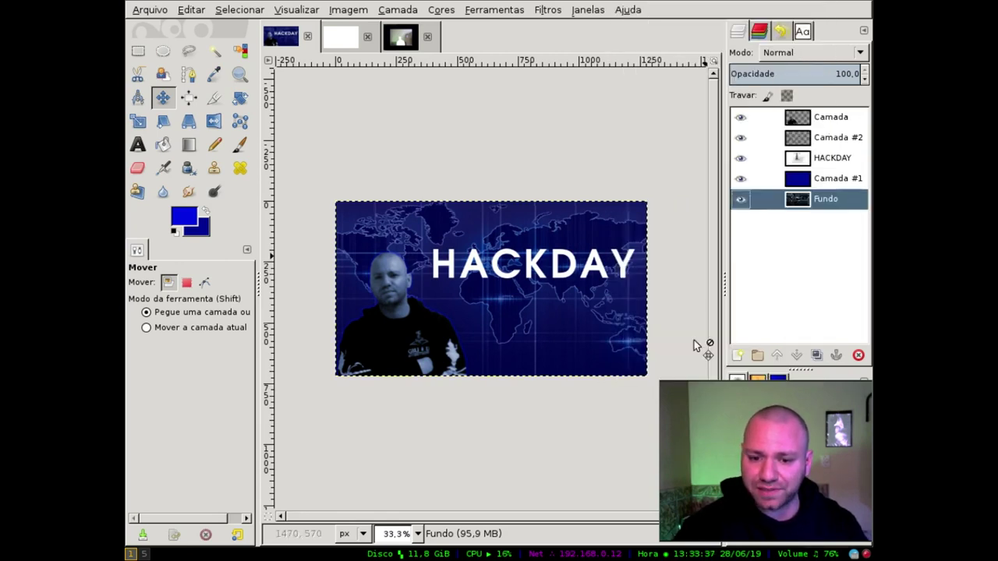
- Add transparent layer Camada #3 and turn the selection into a 40 px feathered border
left_click(737, 356)
left_click(842, 458)
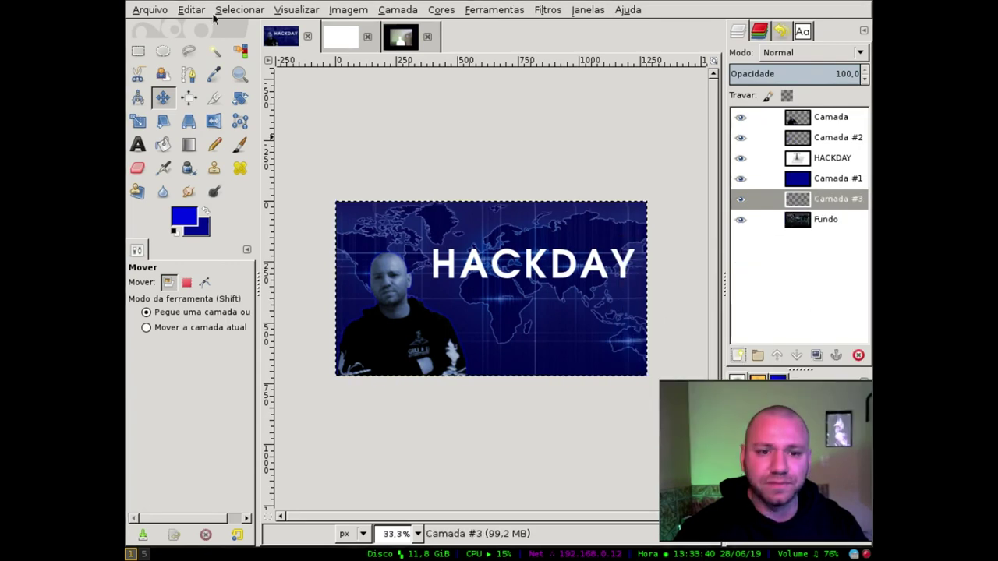
left_click(239, 9)
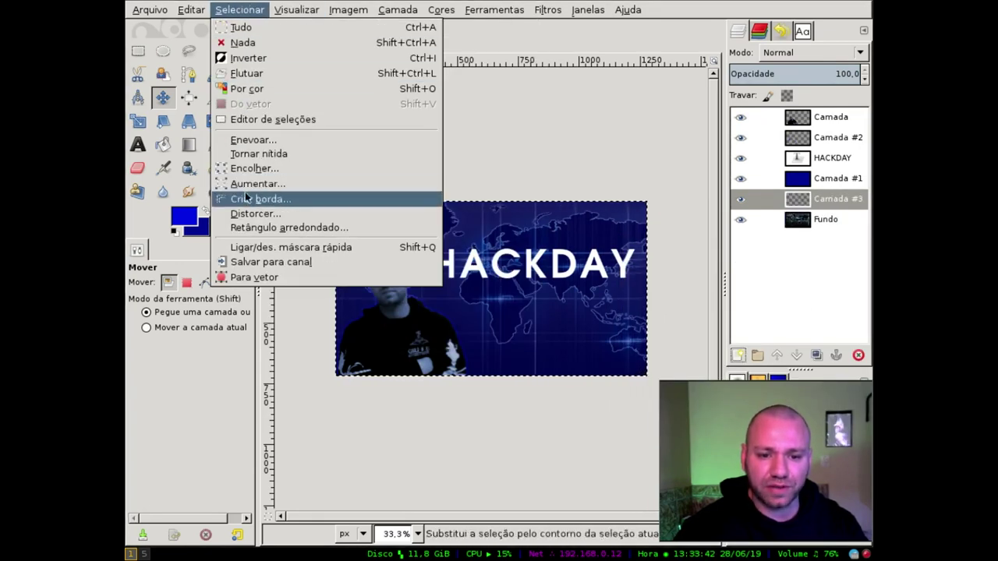
left_click(251, 199)
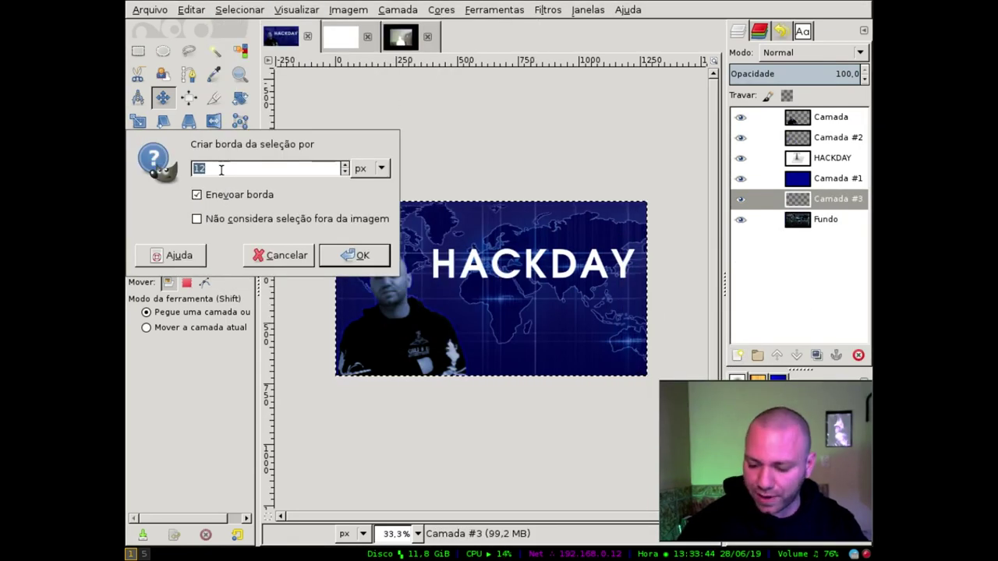
type("40")
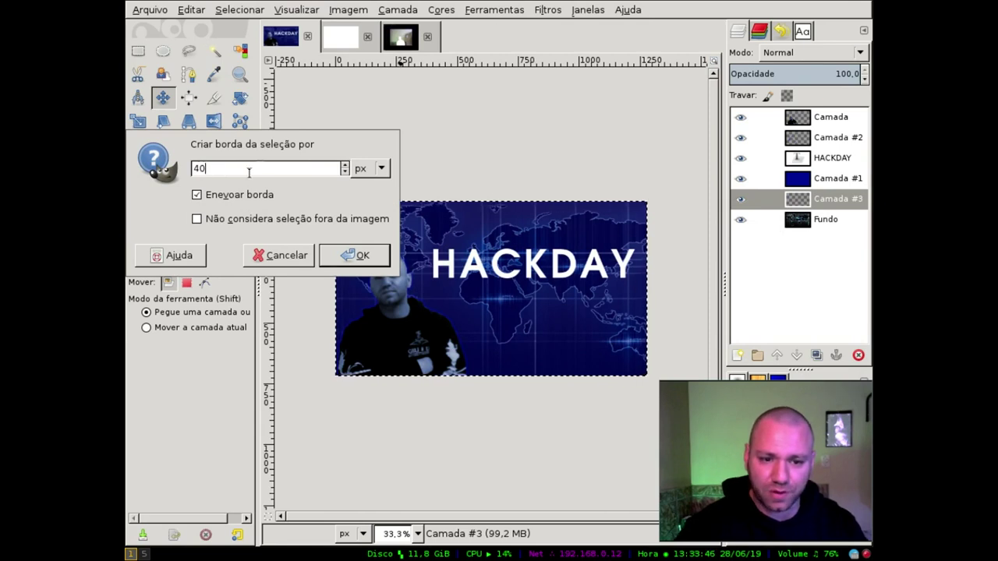
left_click(351, 261)
- Bucket-fill the border with a brighter blue, then clear the selection
scroll(400, 195, "up", 1, "ctrl")
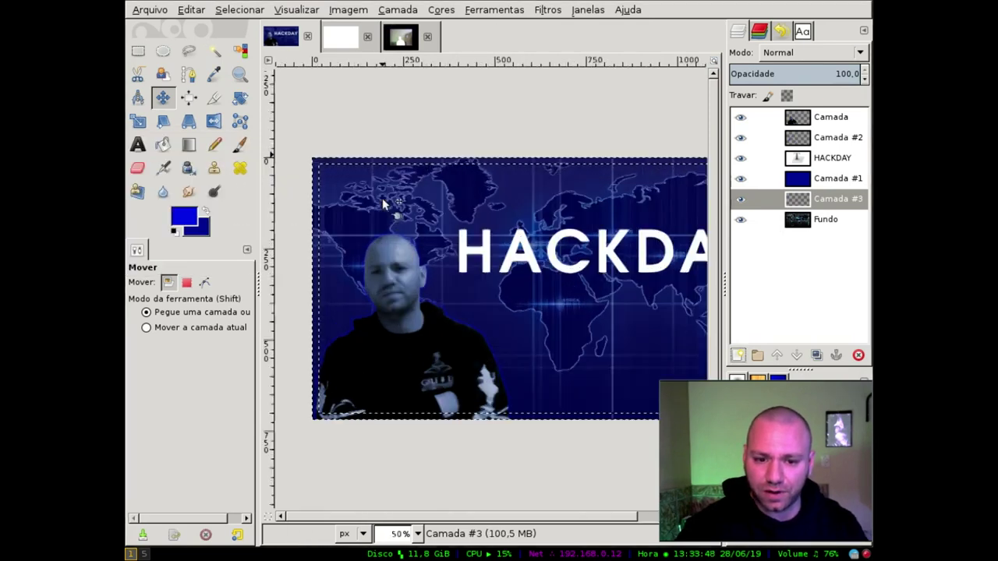
scroll(382, 205, "up", 1, "ctrl")
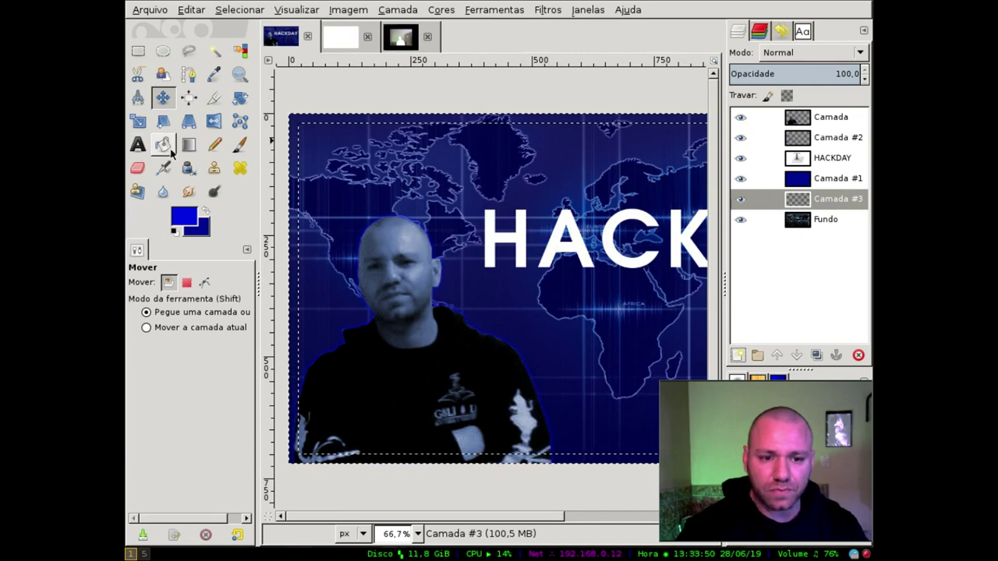
left_click(162, 144)
left_click(187, 218)
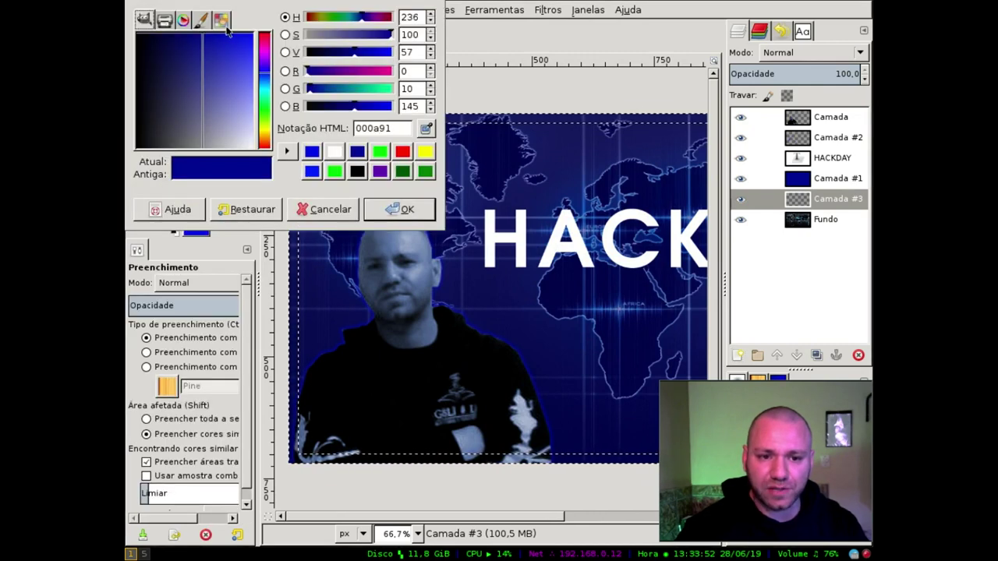
left_click_drag(206, 39, 222, 35)
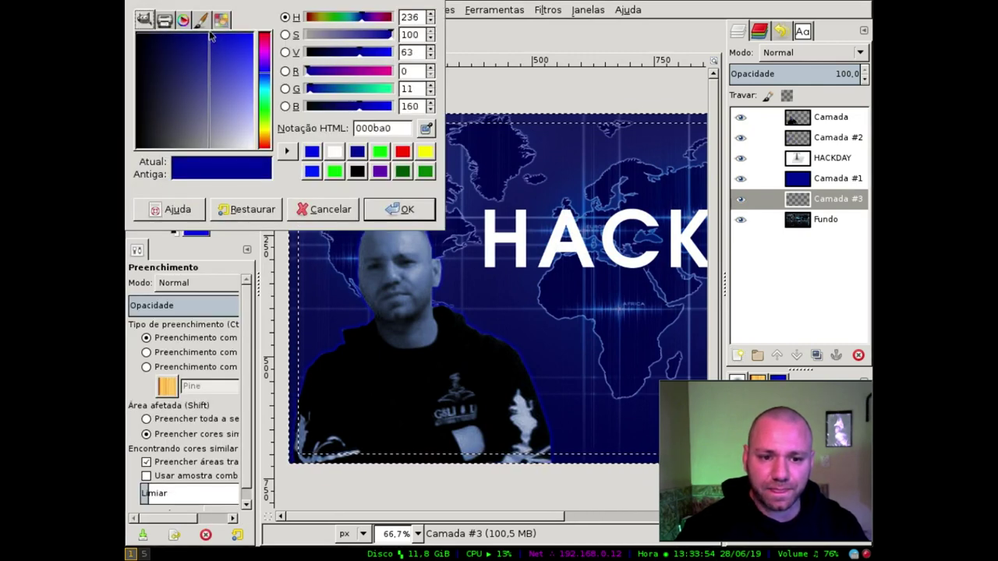
left_click(404, 209)
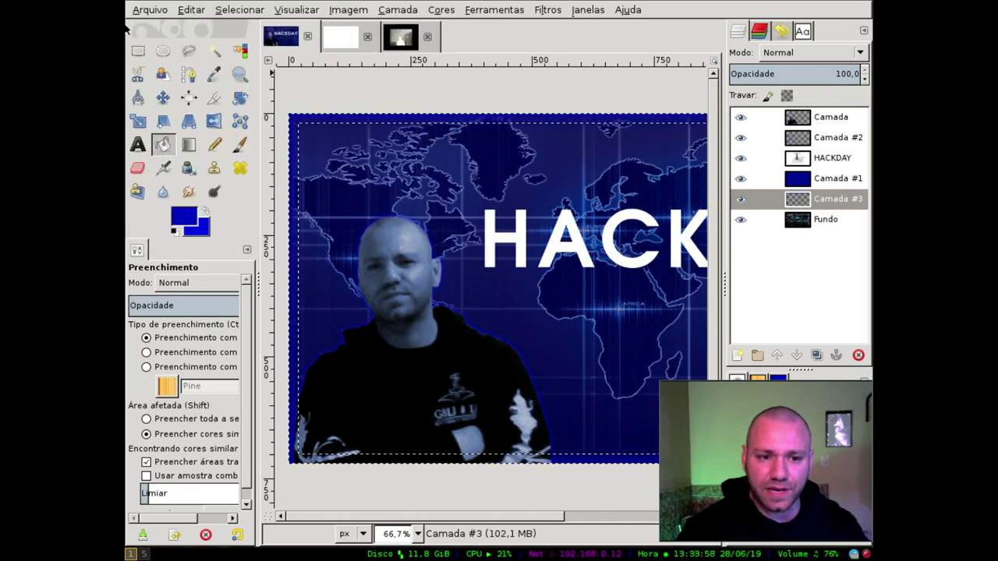
key("r")
left_click(530, 89)
- Set the Camada #3 border layer's opacity to 90
mouse_move(834, 199)
left_mouse_down()
mouse_move(830, 226)
mouse_move(822, 204)
left_mouse_up()
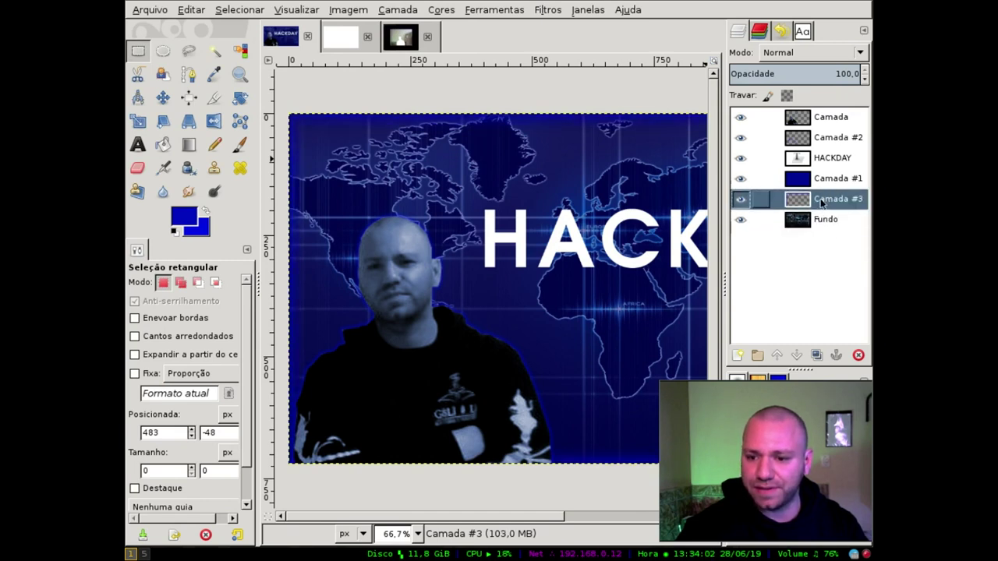
left_click(865, 78)
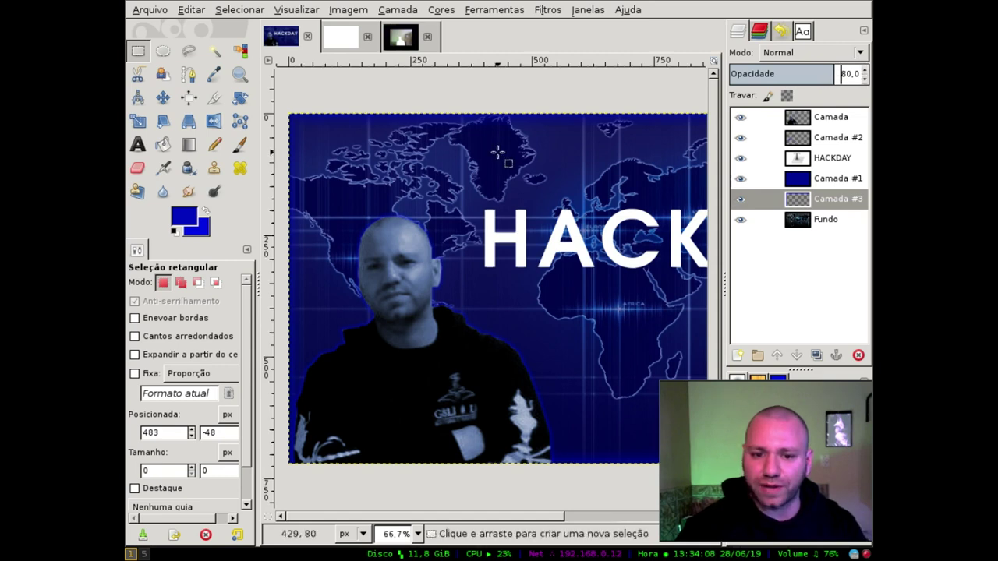
scroll(520, 180, "down", 2)
scroll(473, 170, "up", 2)
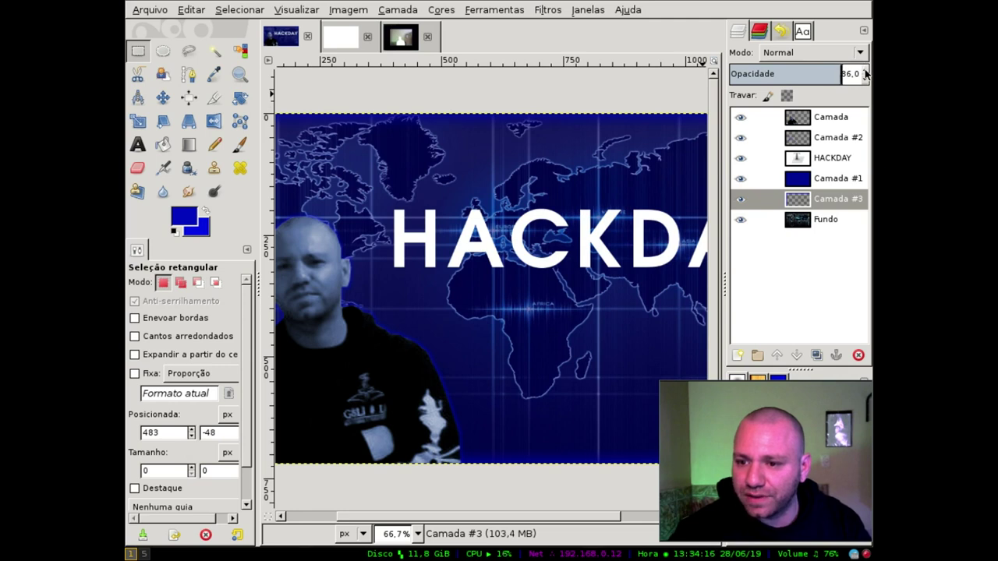
scroll(381, 236, "down", 1)
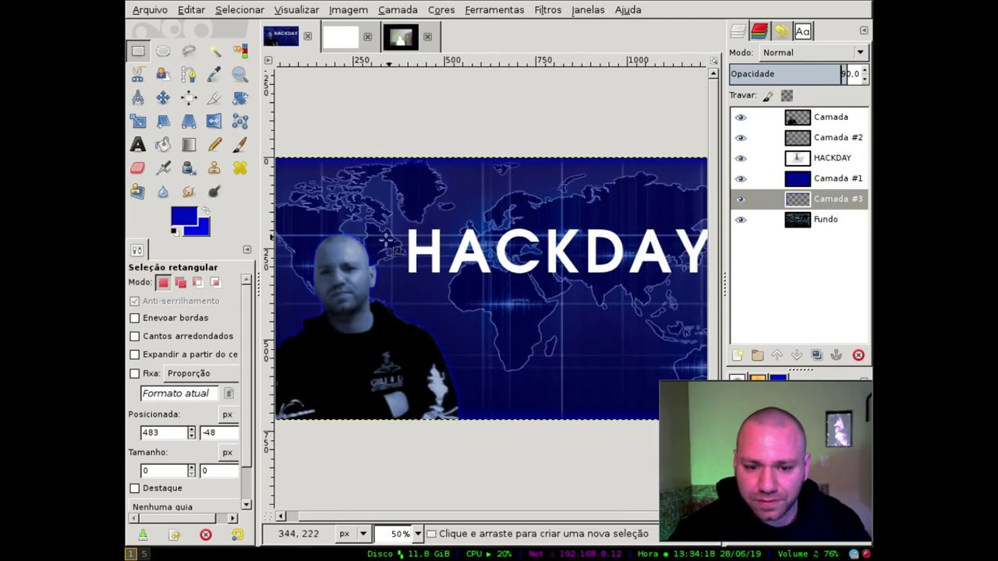
scroll(327, 343, "down", 1)
scroll(313, 353, "up", 1)
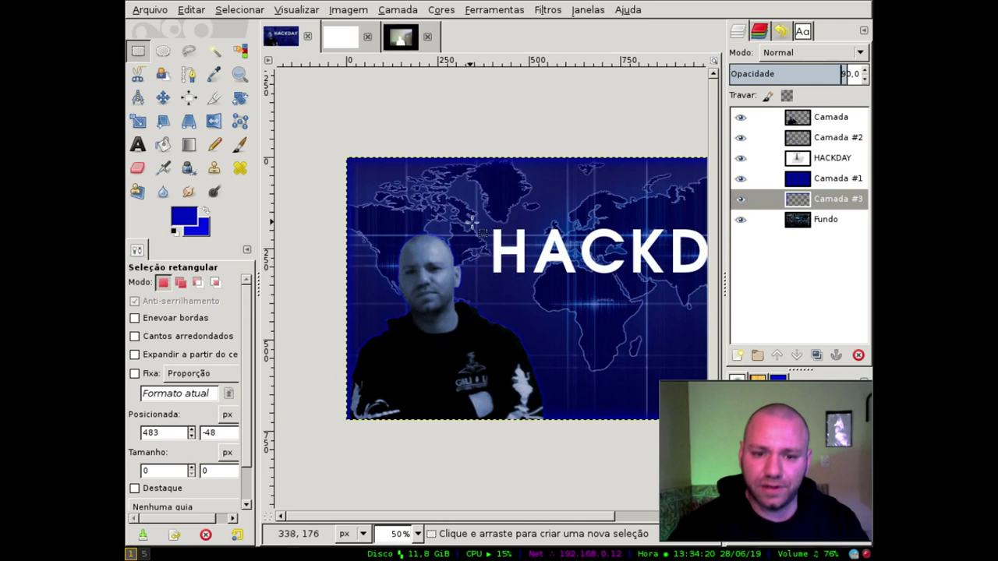
scroll(472, 223, "down", 1)
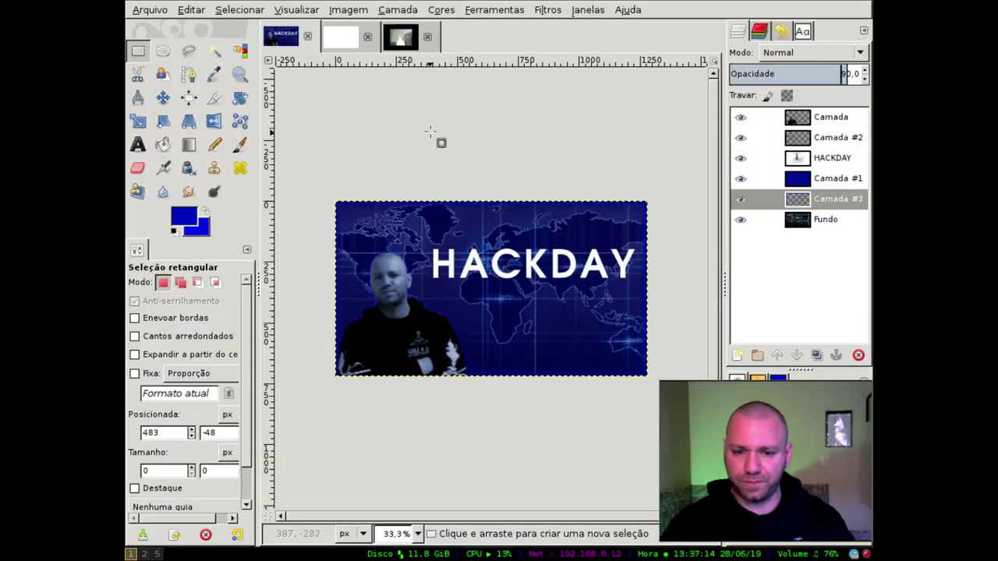
- Add a new transparent layer, Camada #4, beneath the HACKDAY layer
left_click(737, 355)
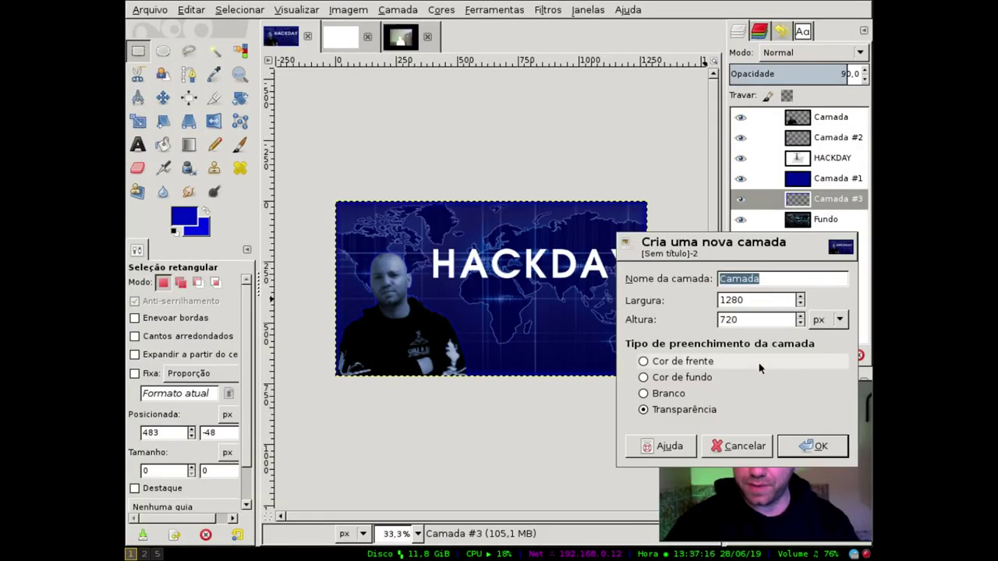
left_click(818, 445)
mouse_move(810, 199)
left_mouse_down()
mouse_move(833, 187)
mouse_move(819, 181)
left_mouse_up()
- Cut the skull from the recently used skull image and paste it into the thumbnail
key("ctrl+o")
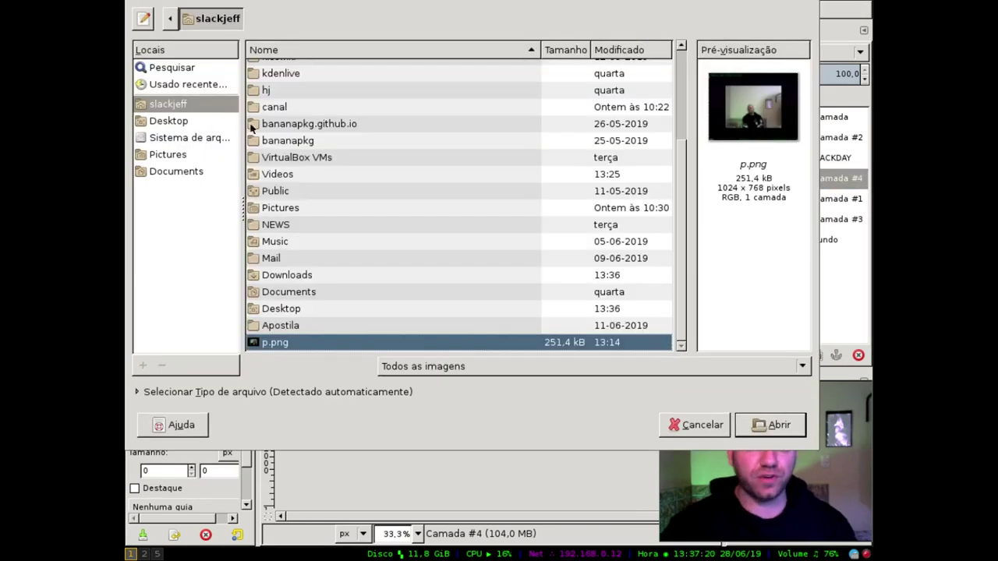
left_click(188, 84)
double_click(312, 67)
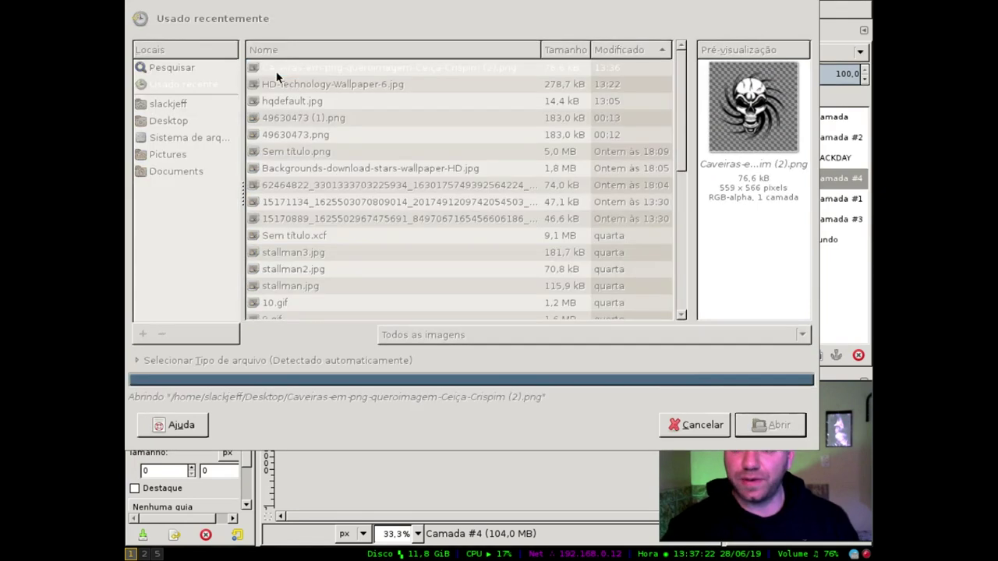
key("ctrl+x")
key("alt+1")
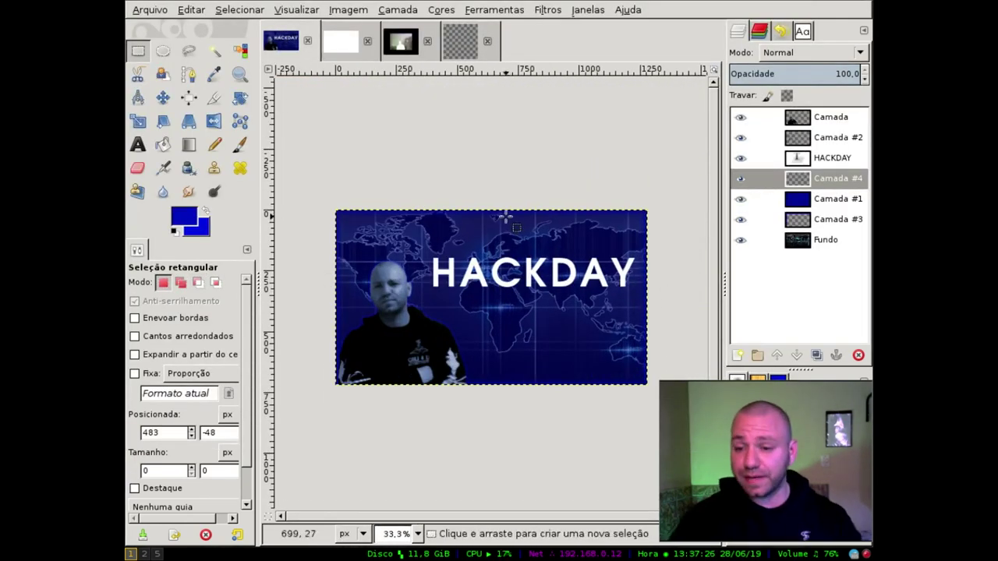
key("ctrl+v")
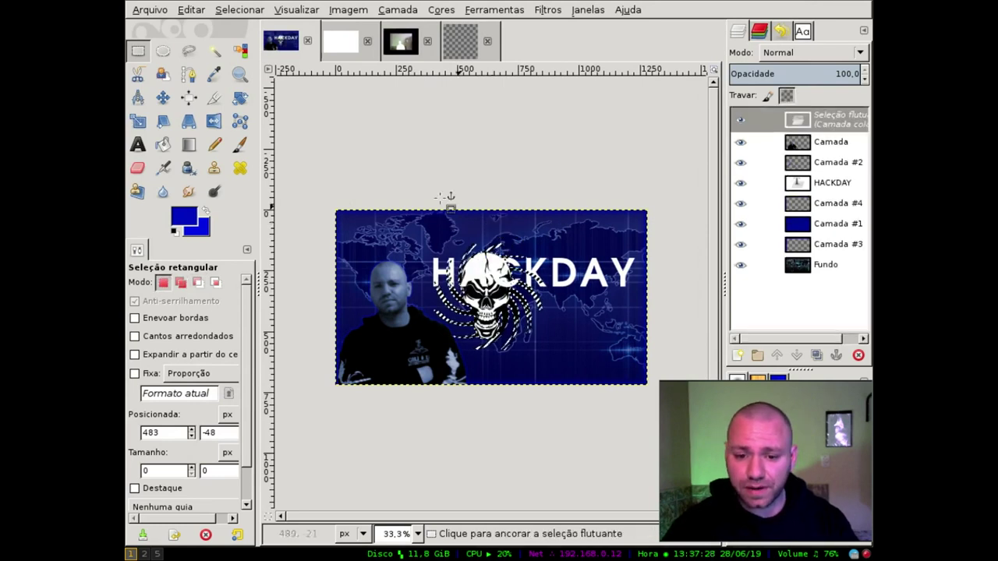
- Scale the pasted skull to about double size, move it up, and anchor it to Camada #4
left_click(139, 121)
left_click(491, 288)
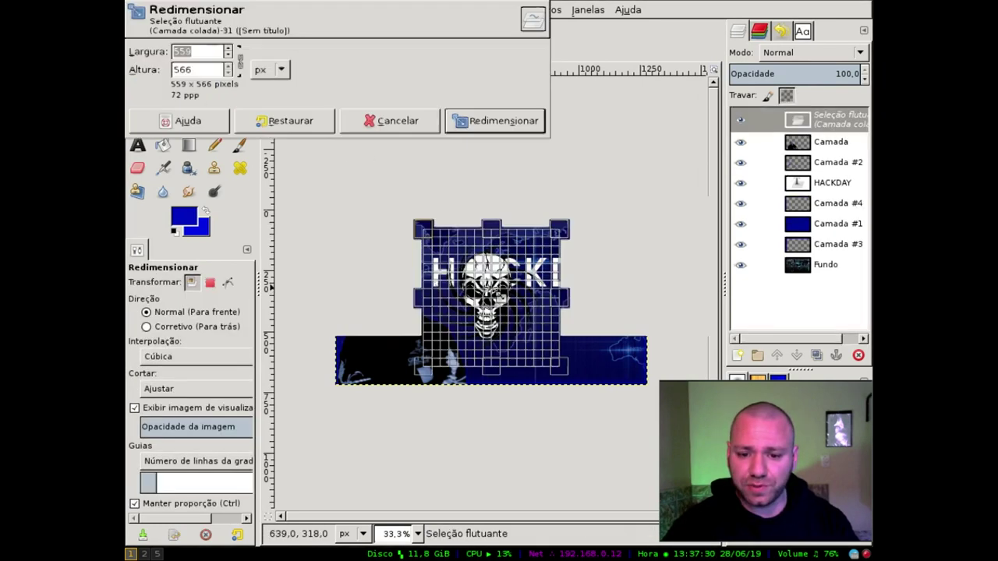
left_click_drag(558, 363, 707, 481)
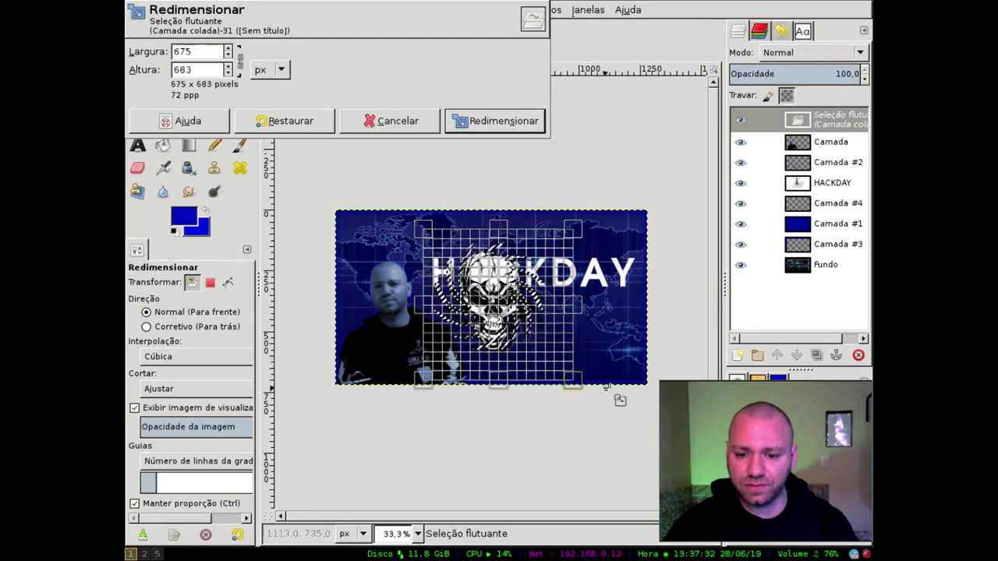
left_click(495, 121)
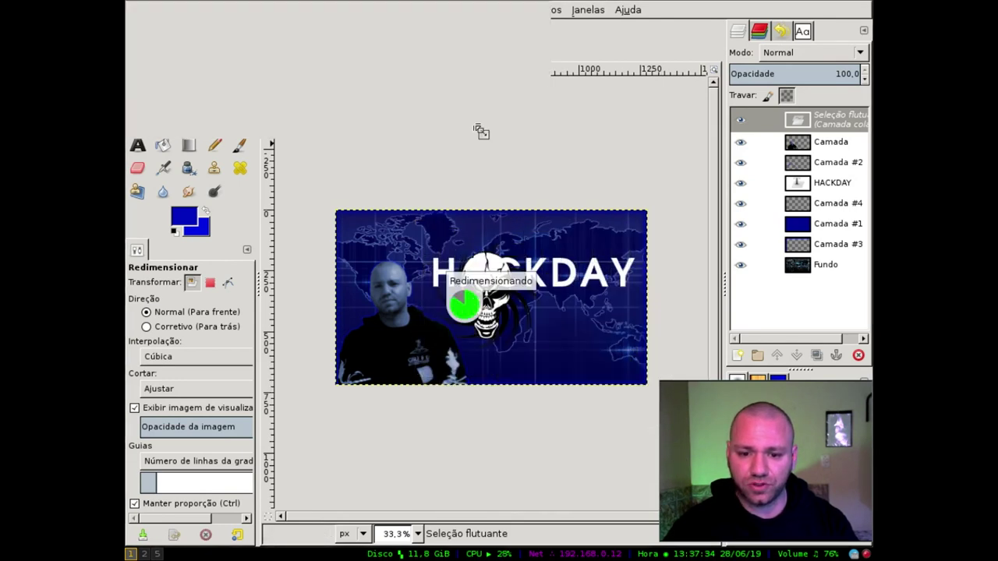
left_click(162, 97)
left_click_drag(588, 338, 575, 269)
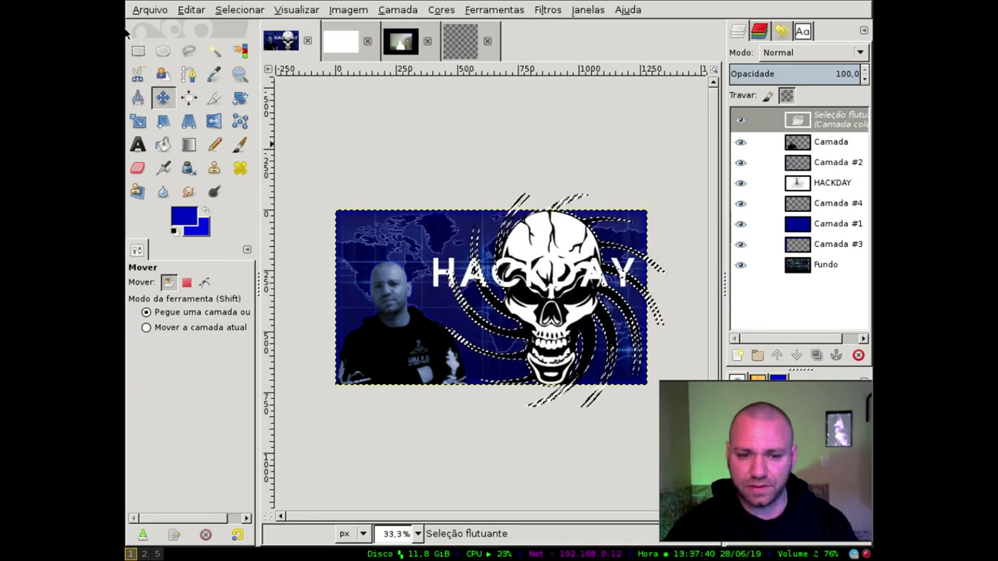
key("r")
left_click(463, 120)
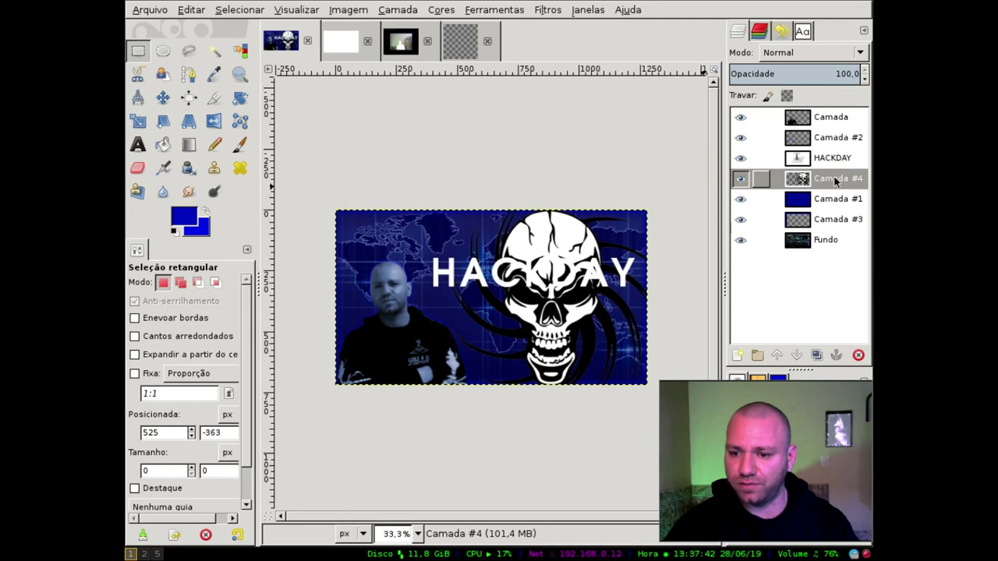
- Put Camada #4 below Camada #1 at 30% opacity and shift the skull left behind HACKDAY
left_click_drag(836, 180, 857, 218)
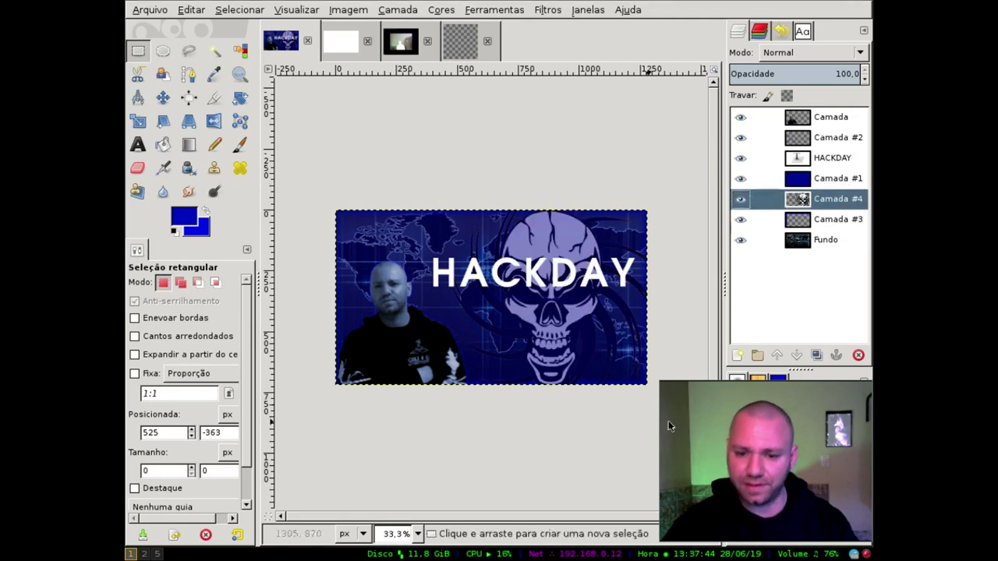
left_click_drag(858, 78, 865, 82)
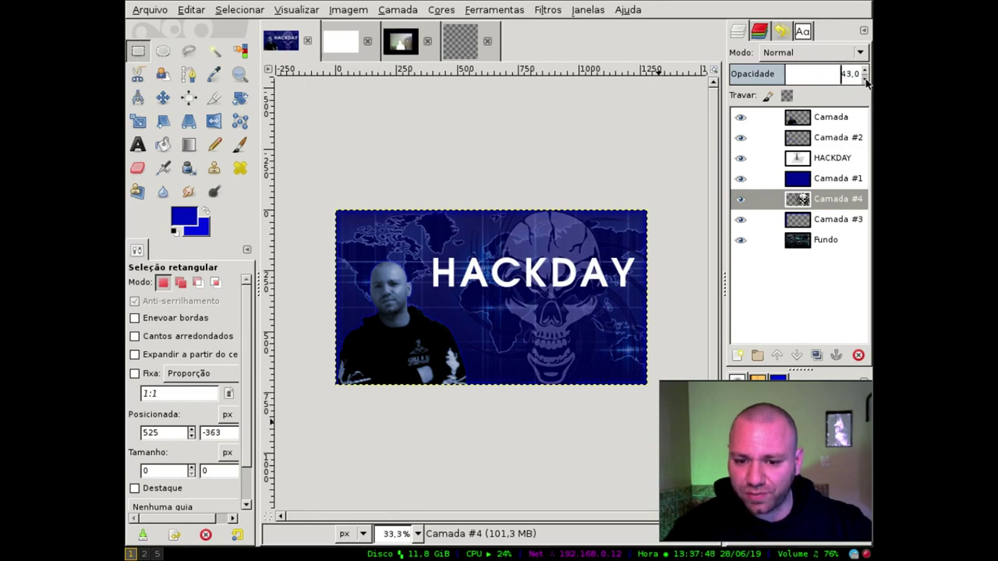
left_click(865, 82)
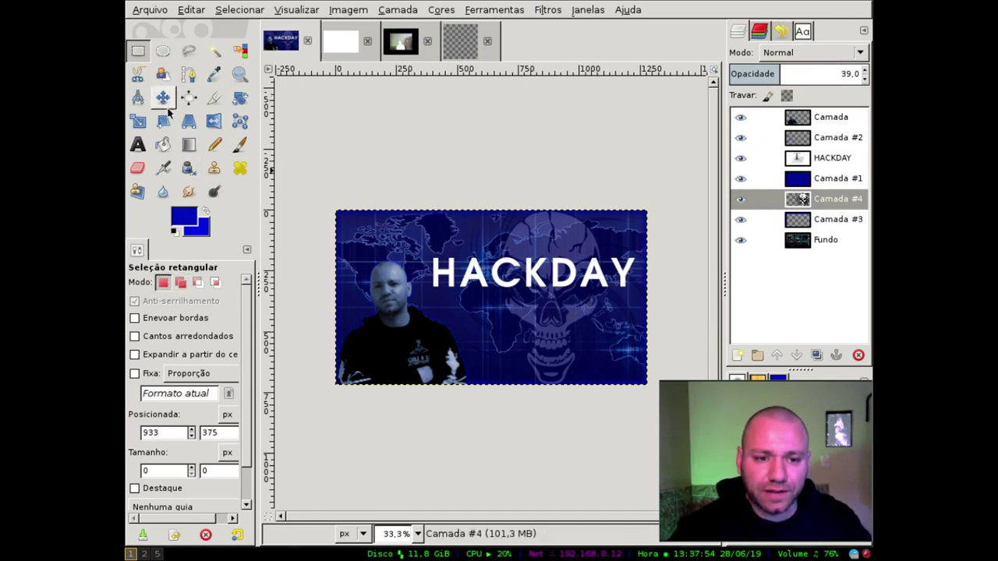
left_click(162, 97)
mouse_move(625, 306)
left_mouse_down()
mouse_move(405, 310)
mouse_move(402, 291)
mouse_move(531, 334)
mouse_move(458, 339)
mouse_move(481, 330)
left_mouse_up()
type("30")
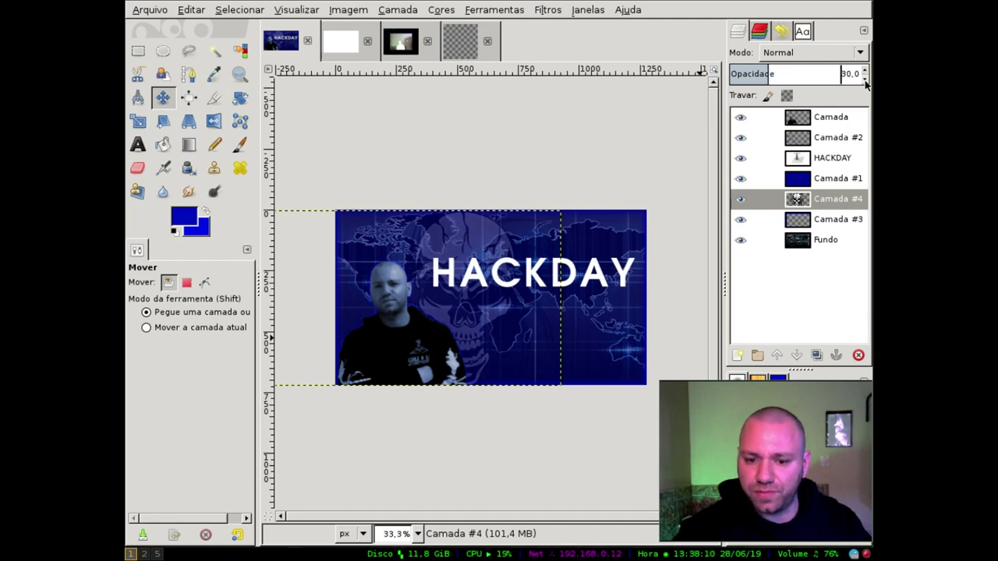
key("r")
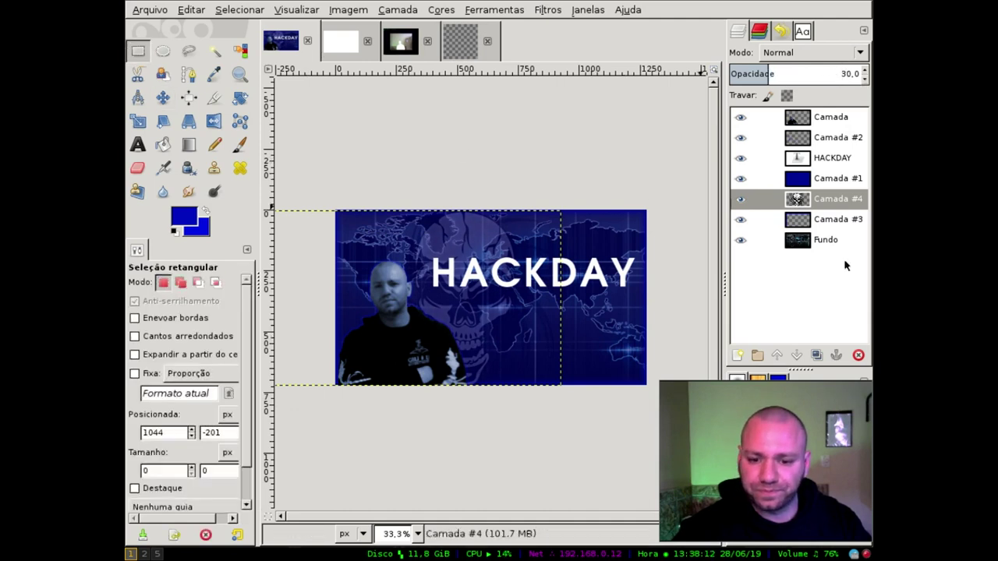
left_click(828, 239)
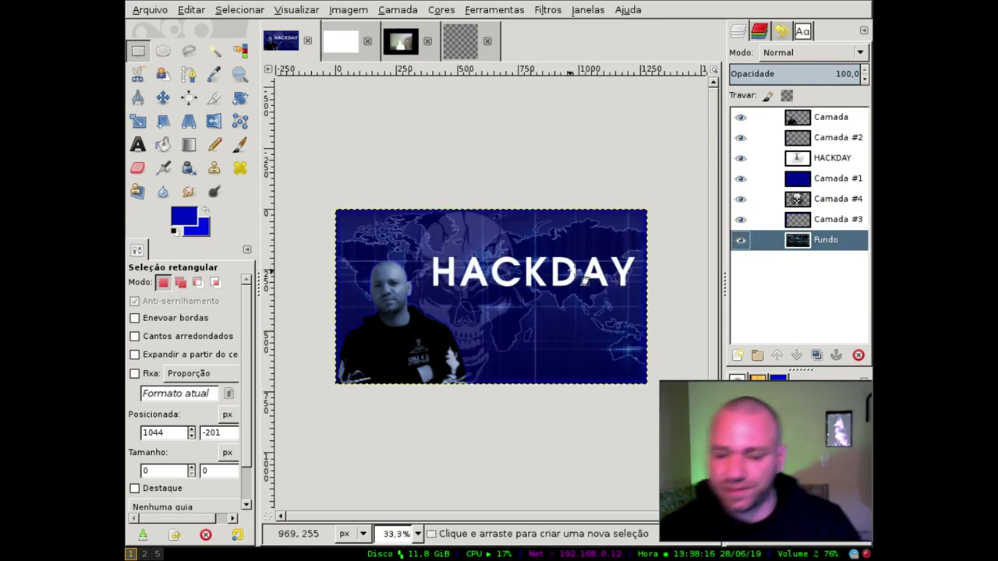
- Export the image to the Desktop as Sem título.png, replacing the old file with default PNG options
left_click(824, 219)
scroll(864, 74, "down", 7)
scroll(866, 73, "up", 1)
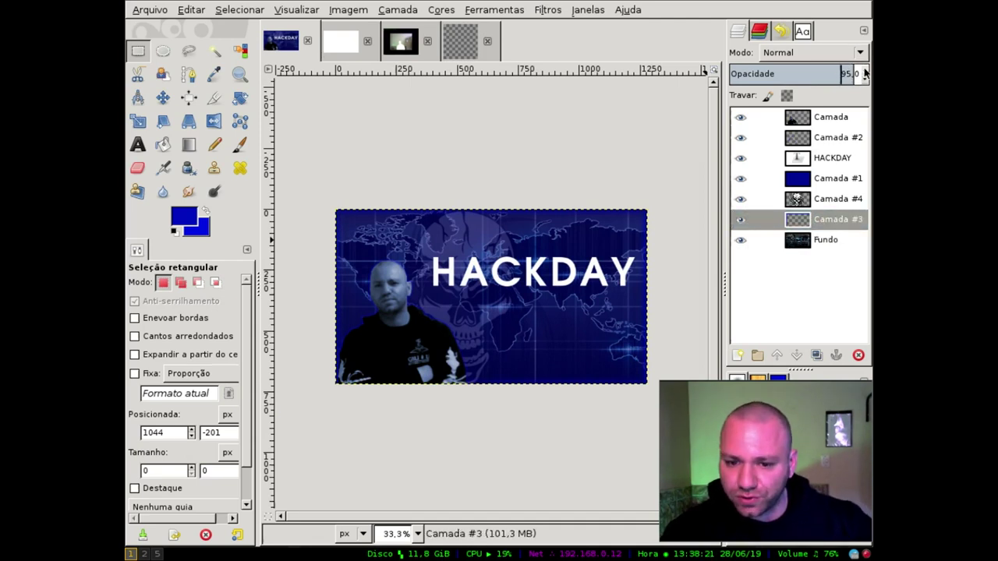
left_click(838, 245)
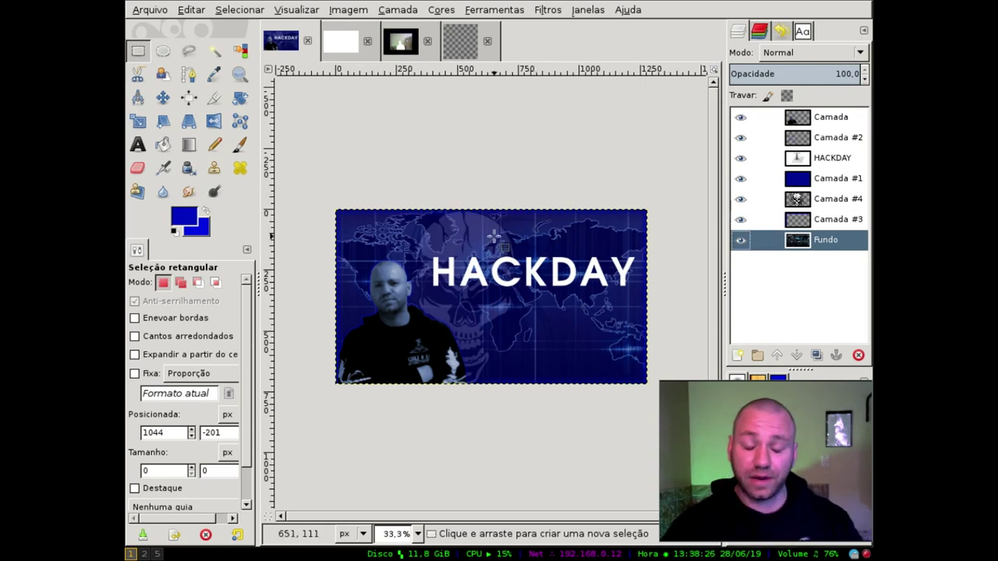
key("ctrl+shift+e")
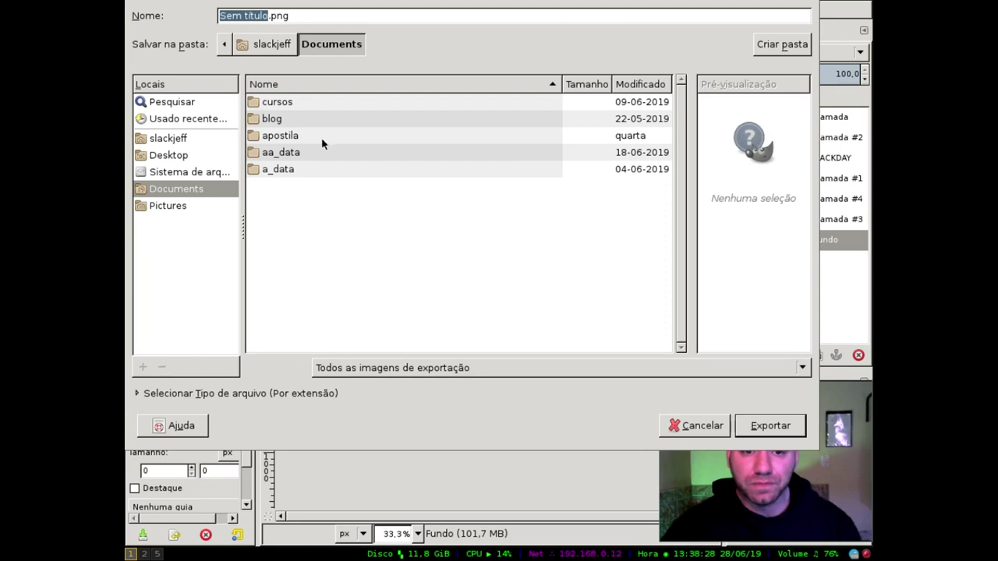
left_click(187, 155)
left_click(770, 426)
left_click(518, 263)
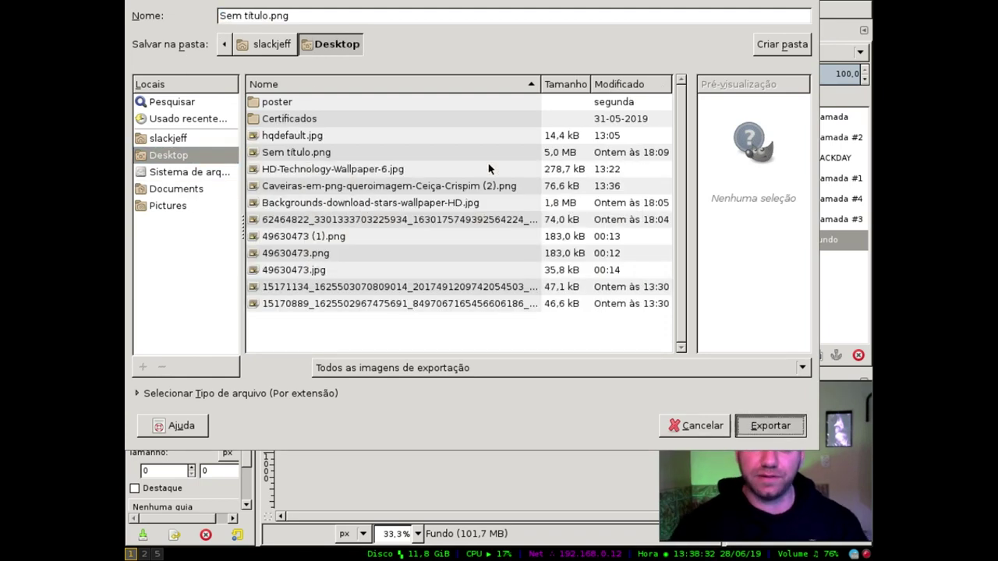
key("Return")
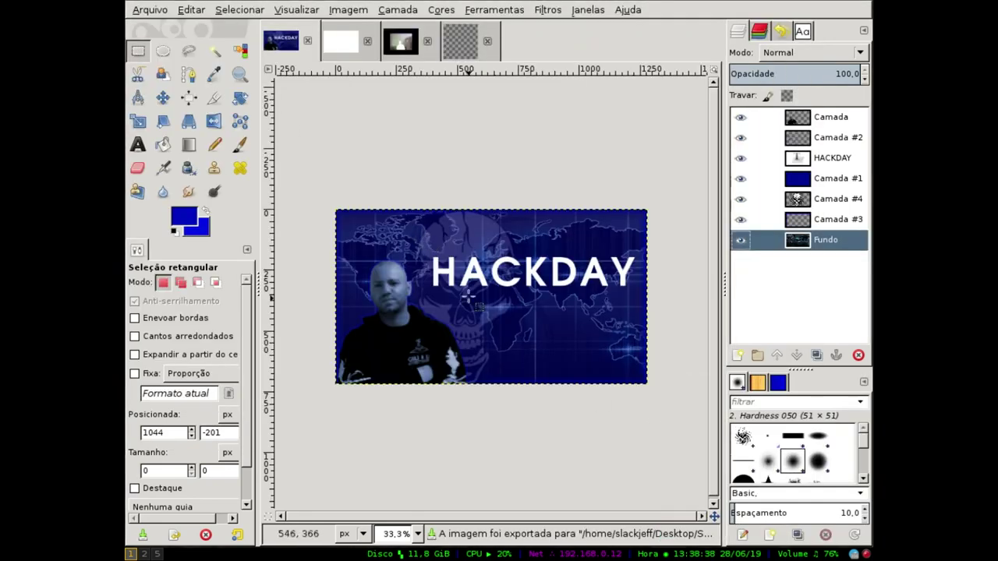
key("ctrl+alt+Right")
- Open the HACKDAY #1 video's edit page in a new tab
right_click(442, 292)
left_click(476, 304)
left_click(527, 13)
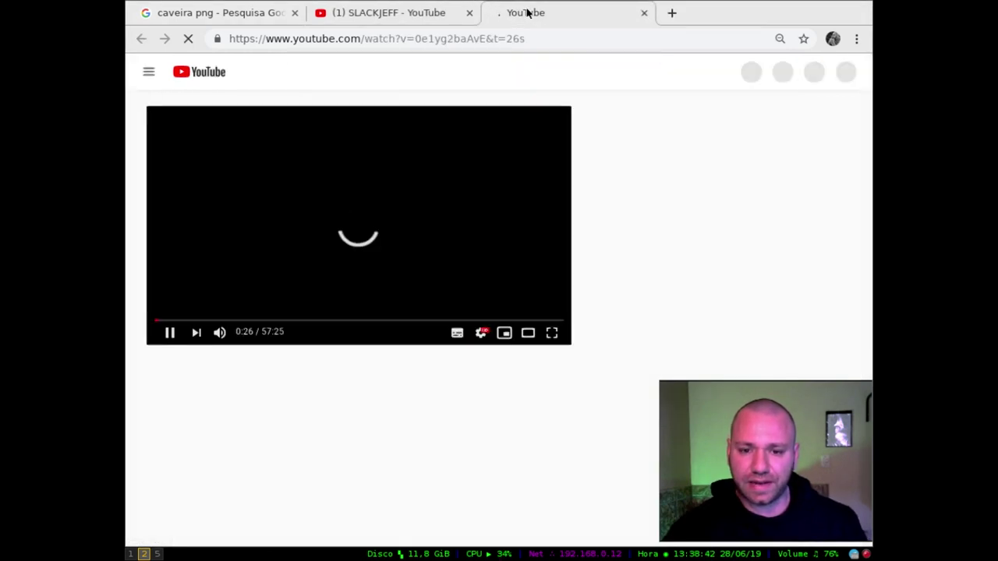
- Upload Sem título.png as the custom thumbnail and save the changes
scroll(530, 351, "down", 4)
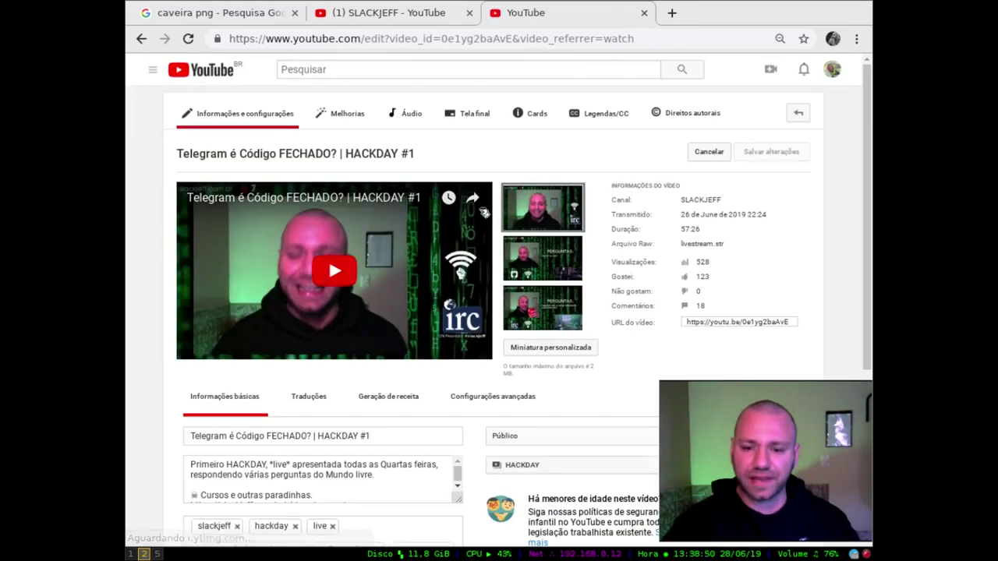
scroll(557, 288, "down", 2)
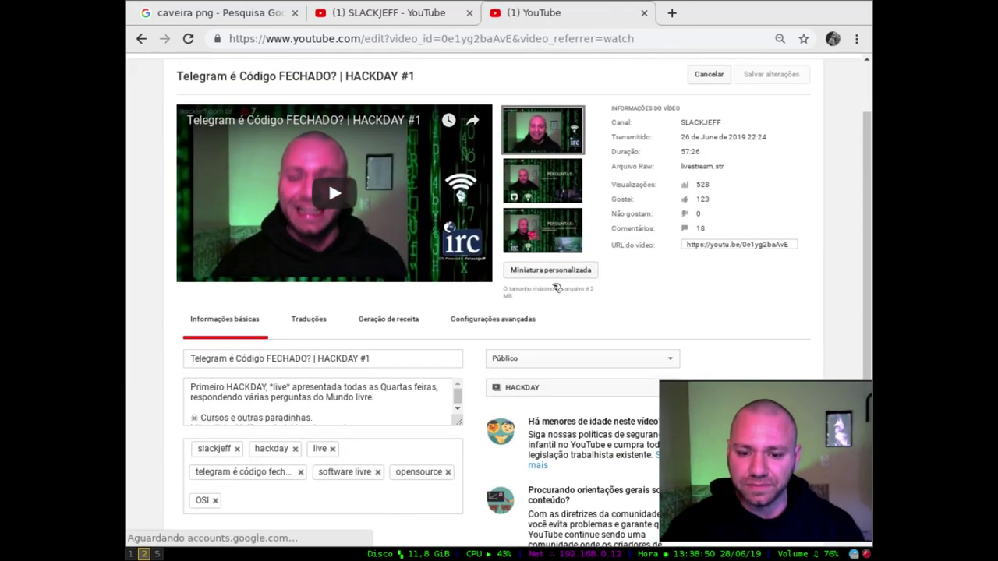
left_click(554, 270)
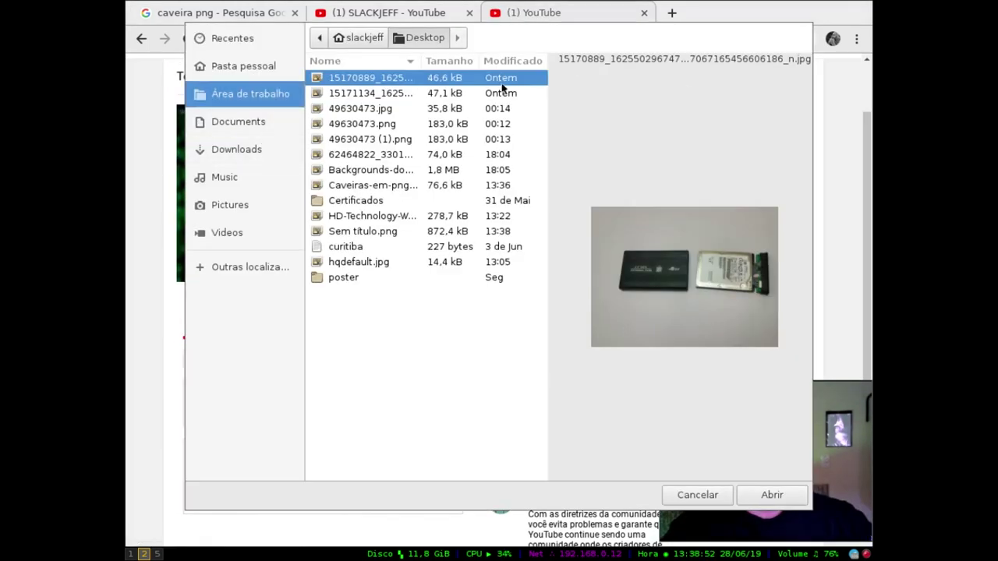
left_click(358, 231)
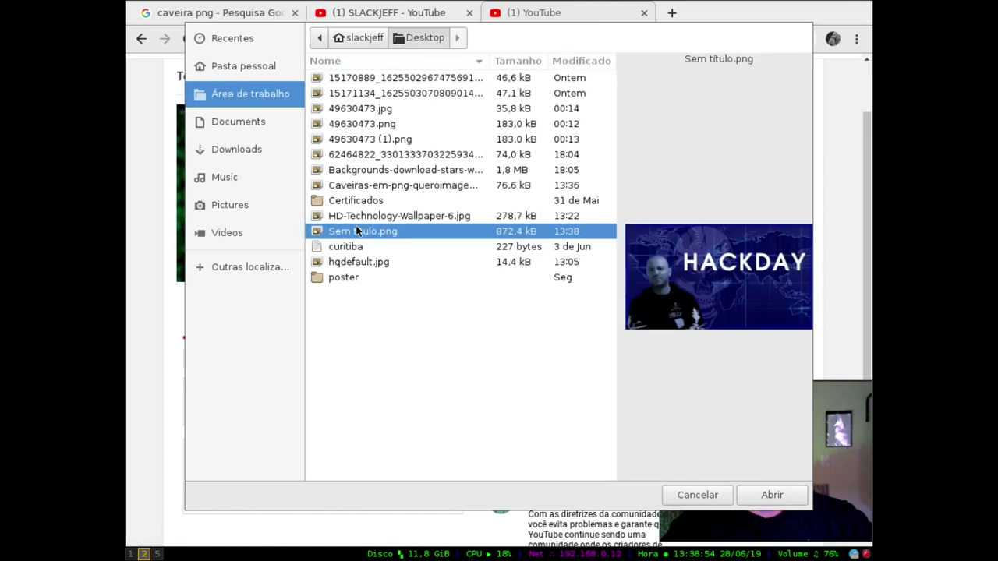
double_click(357, 231)
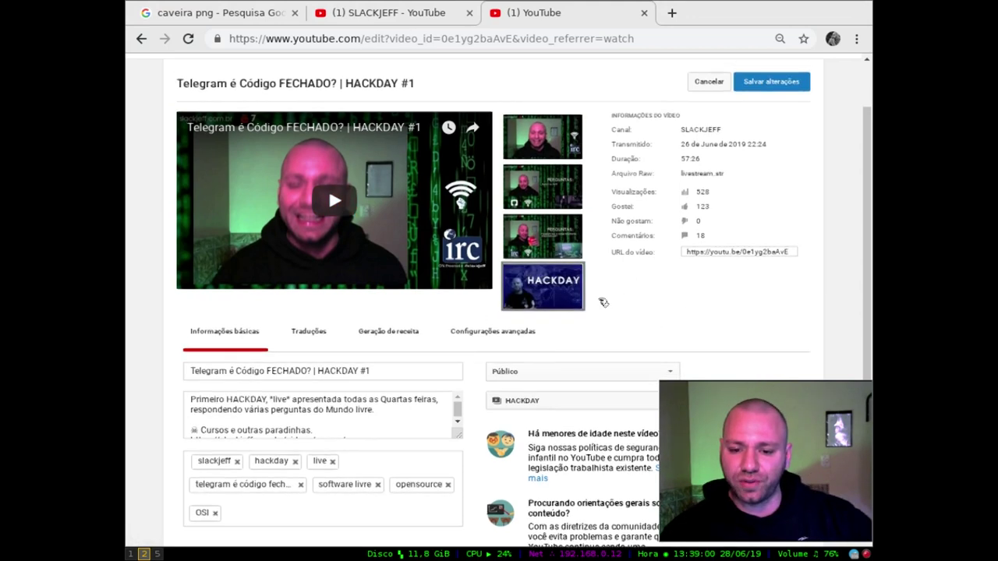
scroll(757, 138, "up", 2)
left_click(755, 151)
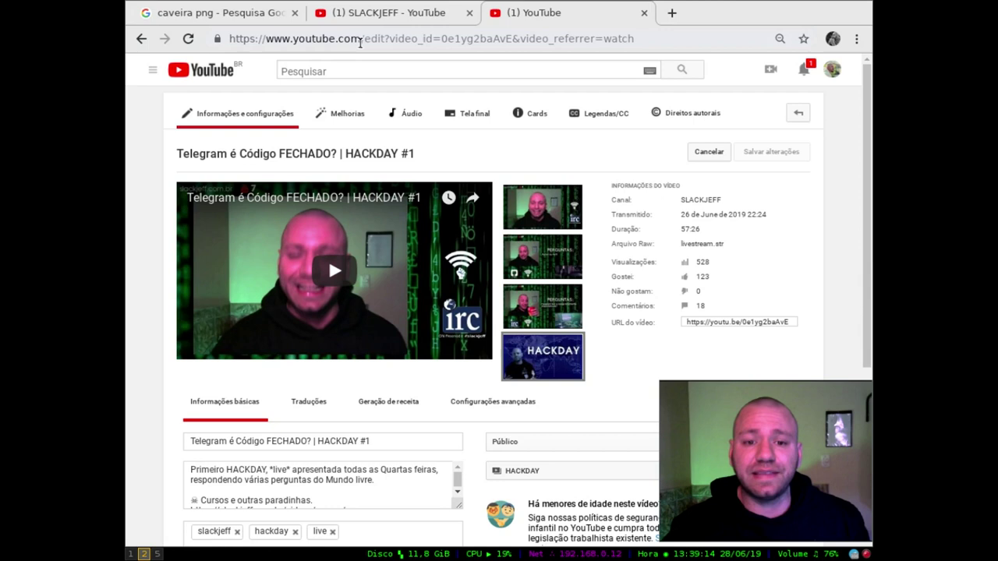
- Go to the 'slack' channel page via the address bar and browse its VÍDEOS list
left_click_drag(364, 38, 752, 39)
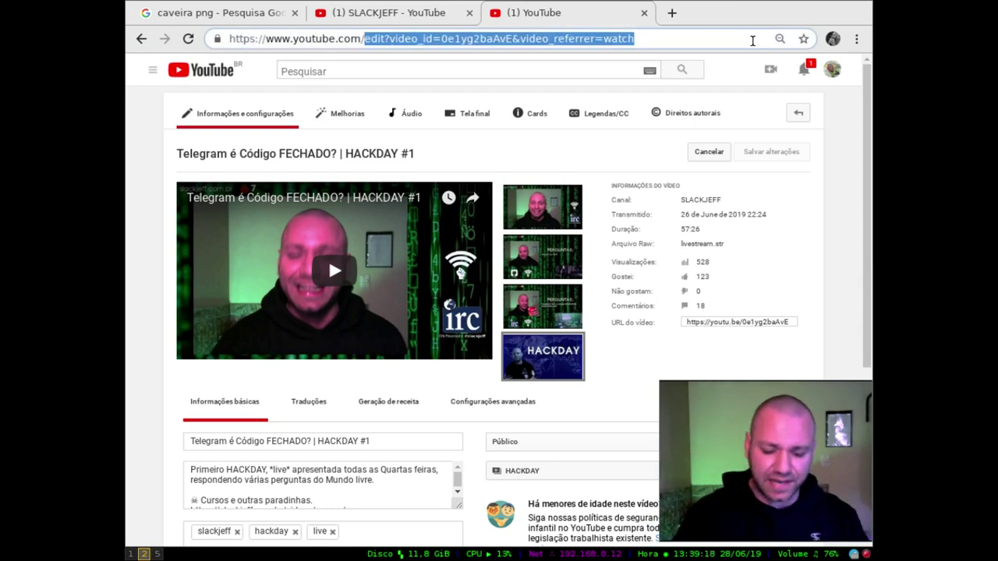
type("slack")
key("Return")
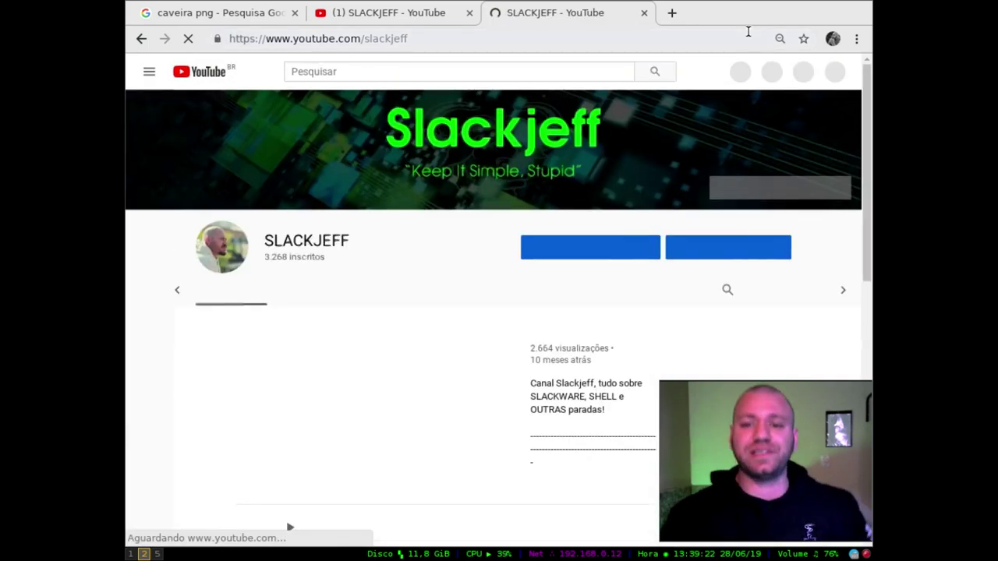
left_click(346, 288)
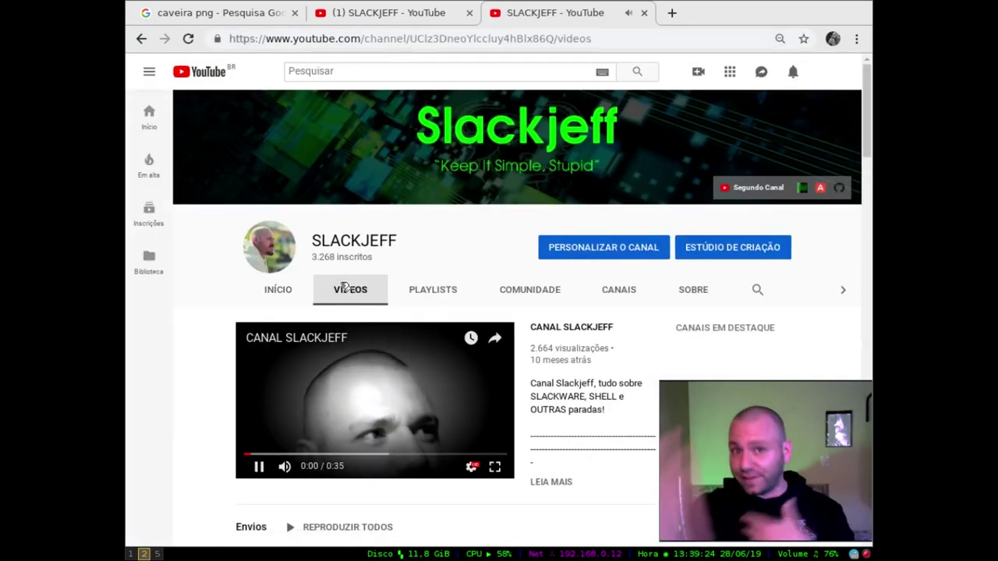
scroll(459, 224, "down", 1)
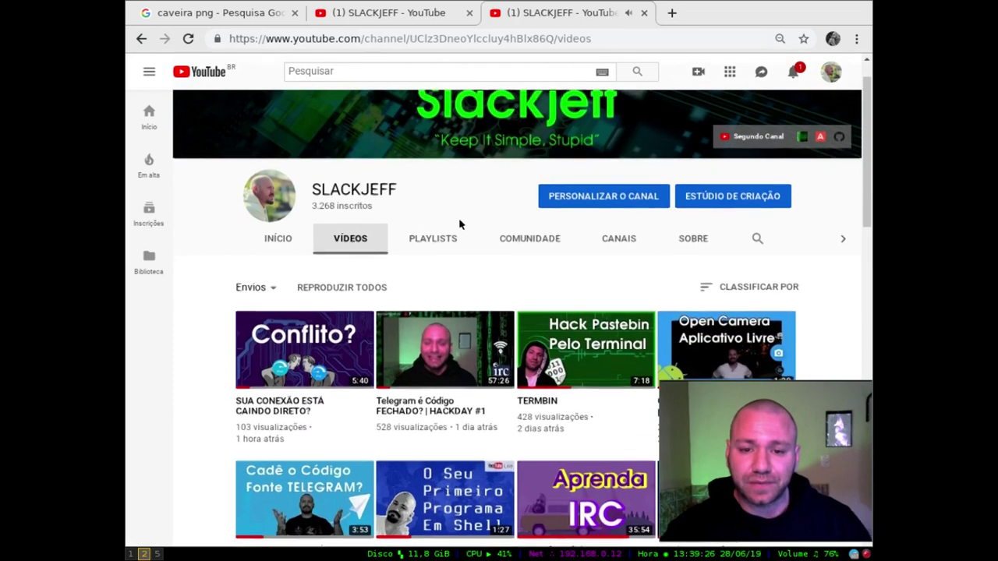
left_click(493, 343)
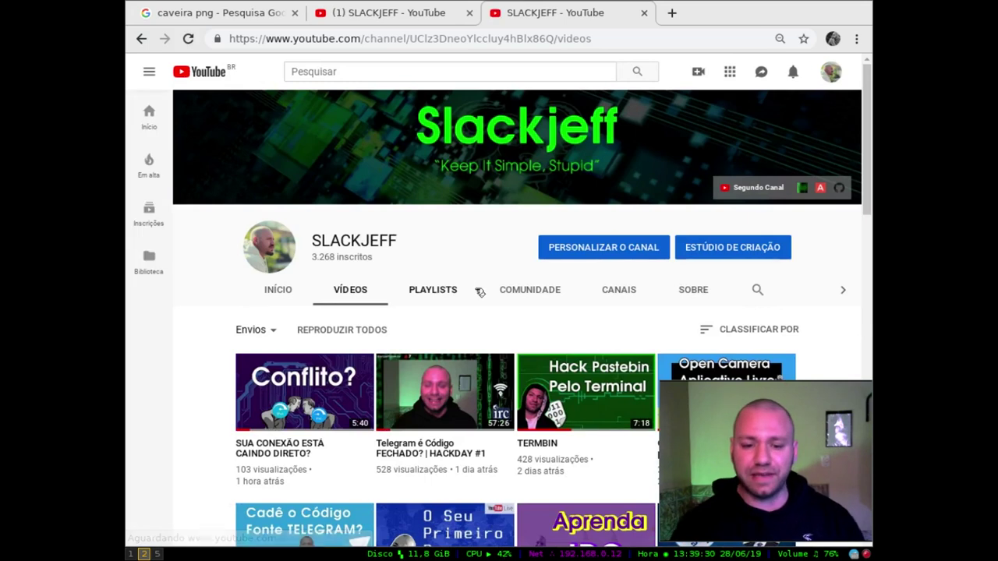
scroll(562, 239, "down", 2)
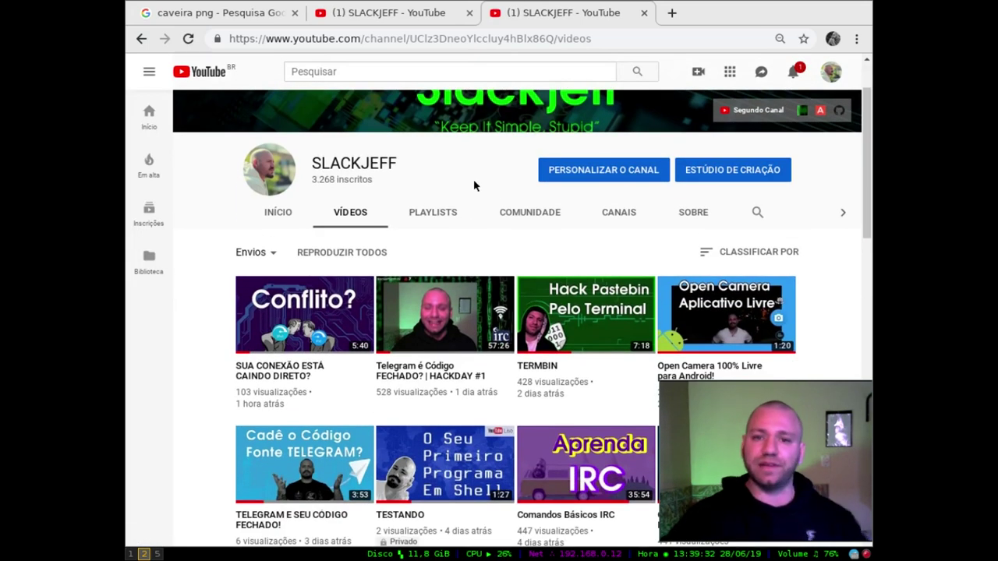